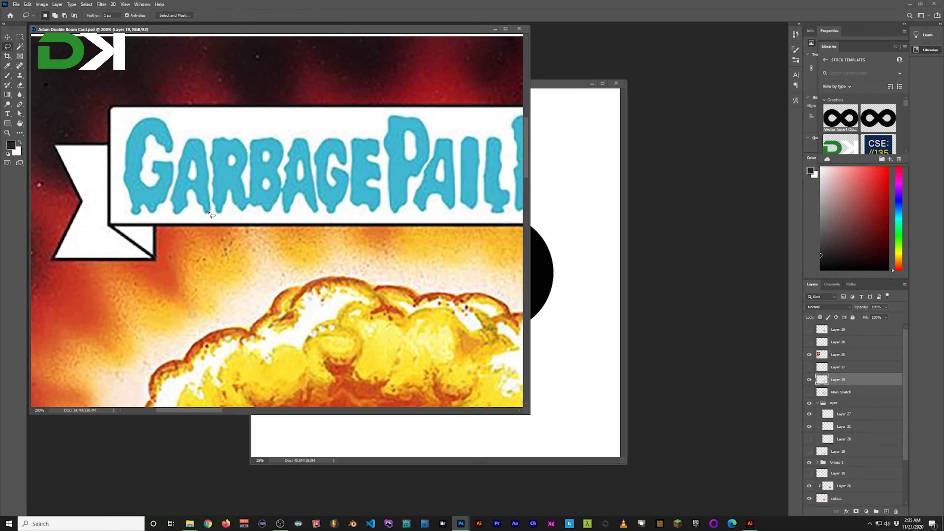
Lasso the blue G from the card, move it into Untitled-1, and place it above the infinity
key("l")
key("alt+l")
key("Escape")
left_click_drag(175, 189, 169, 223)
key("v")
mouse_move(152, 167)
left_mouse_down()
mouse_move(395, 257)
mouse_move(274, 145)
left_mouse_up()
key("ctrl+t")
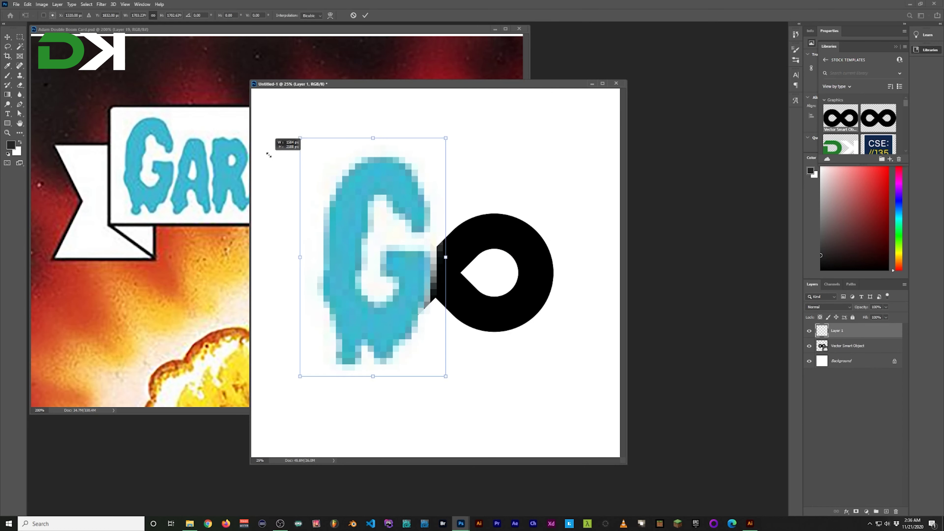
key("Return")
key("ctrl+bracketleft")
left_click_drag(426, 347, 426, 262)
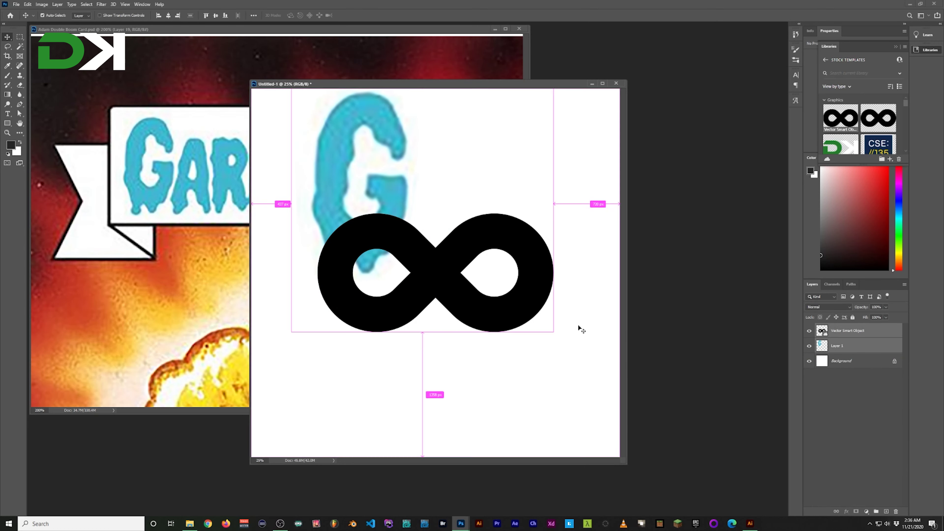
Lasso and copy the P and K from the card and paste them into the logo document
key("ctrl+Tab")
key("l")
scroll(311, 207, "right", 3)
mouse_move(311, 207)
left_mouse_down()
mouse_move(332, 163)
mouse_move(312, 208)
mouse_move(347, 203)
left_mouse_up()
key("ctrl+j")
key("Return")
scroll(347, 201, "right", 3)
key("ctrl+c")
key("Return")
key("ctrl+Tab")
key("ctrl+v")
Enlarge the pasted P and K and nudge them left beside the G
key("ctrl+t")
left_click_drag(522, 268, 580, 286)
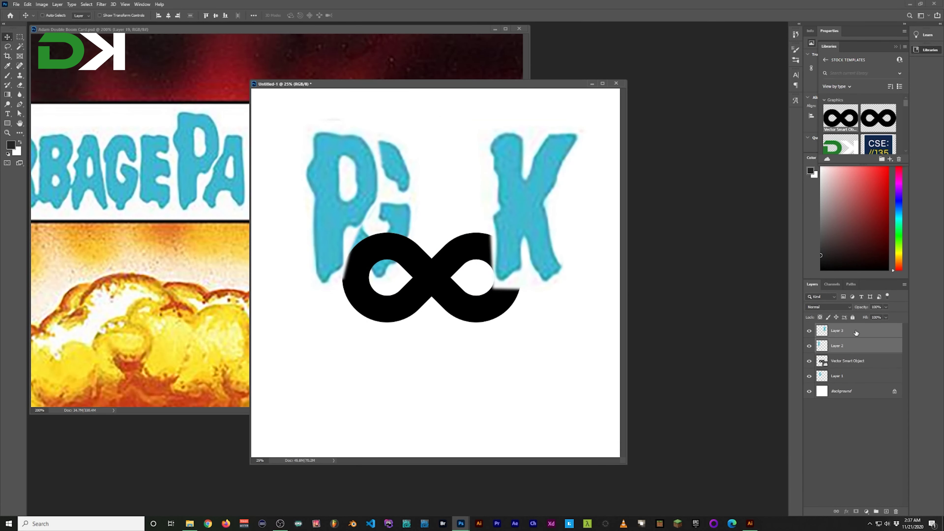
key("Return")
left_click_drag(543, 191, 536, 191)
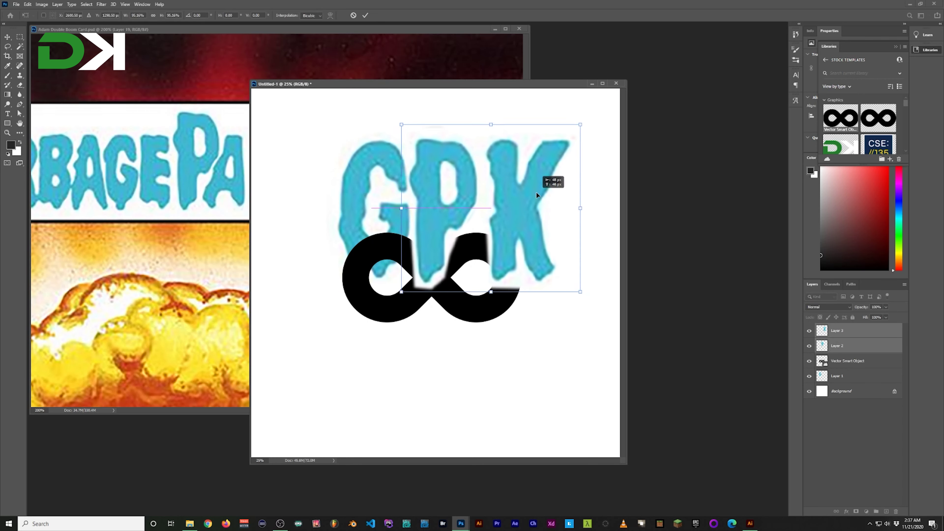
Group the G, P and K layers and shrink the group to sit above the infinity
key("ctrl+g")
key("ctrl+t")
mouse_move(580, 297)
left_mouse_down()
mouse_move(524, 219)
mouse_move(496, 229)
left_mouse_up()
key("Return")
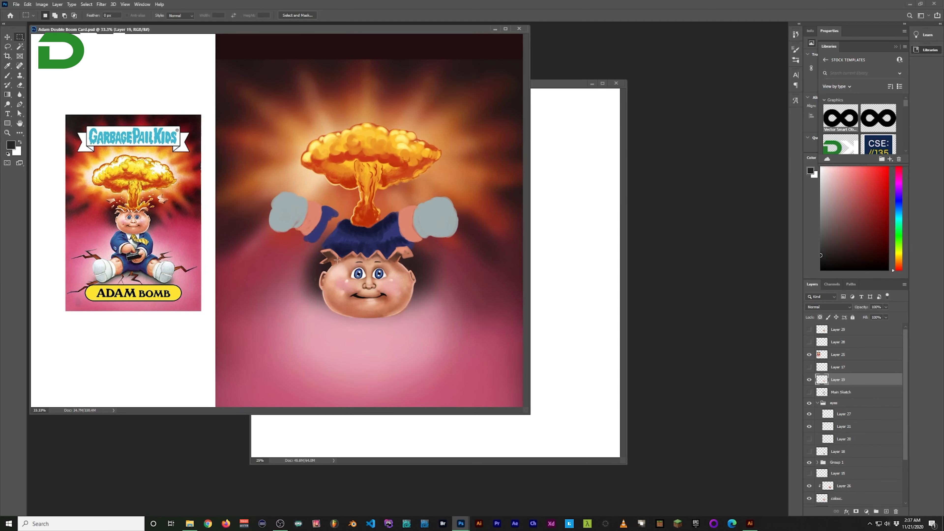
Move the cartoon face into the logo document and save it into the project folder
key("v")
left_click_drag(360, 289, 401, 293)
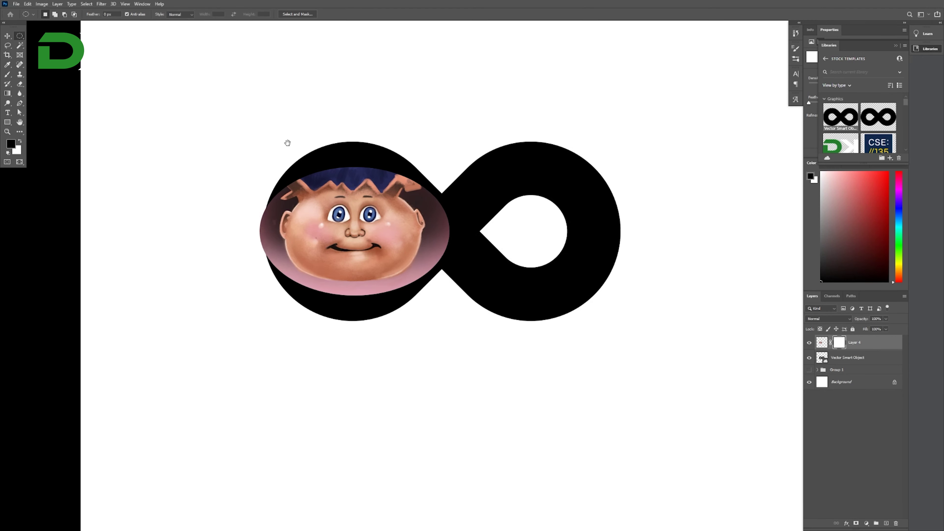
key("ctrl+s")
double_click(189, 155)
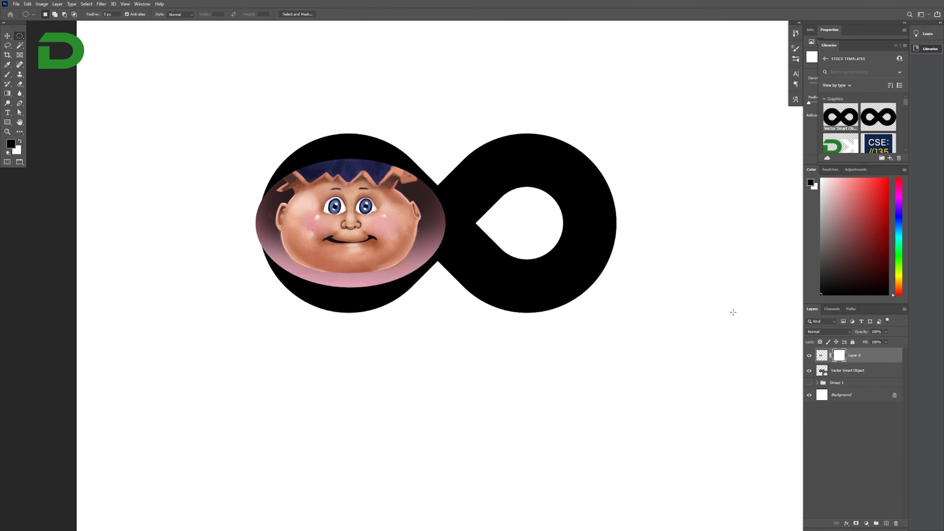
Select the Brush tool and switch between open windows to the file explorer
left_click(8, 76)
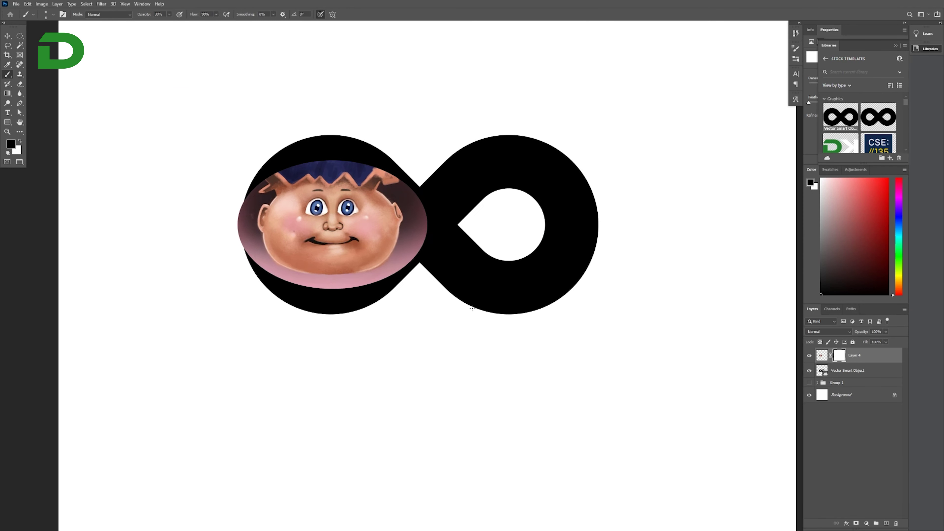
key("alt+Tab")
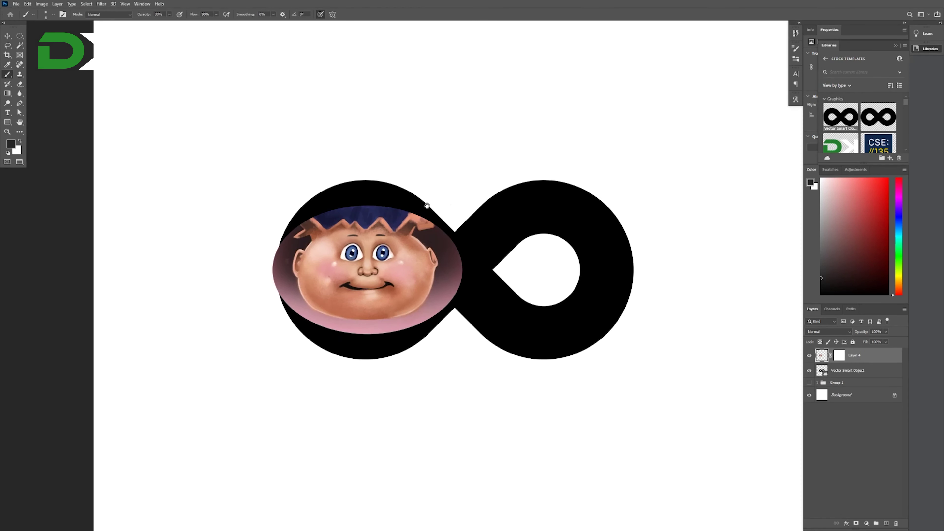
key("alt+Tab")
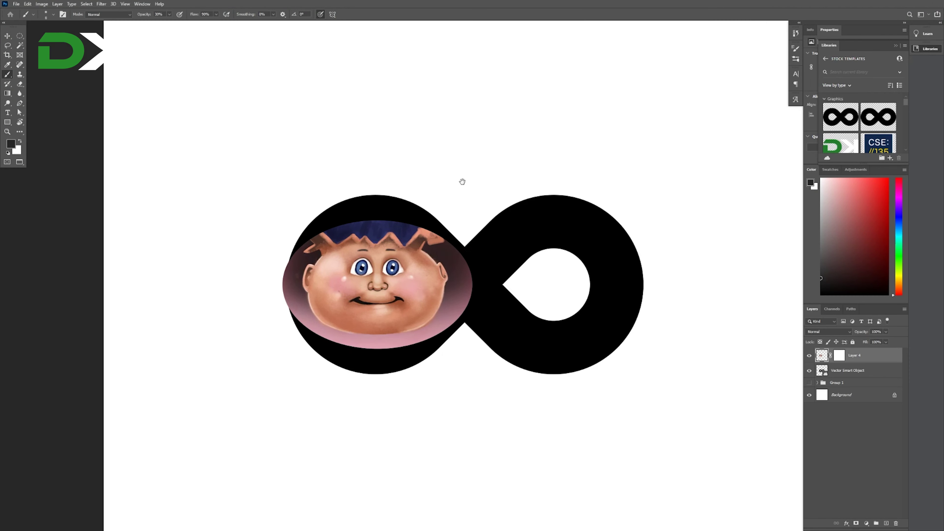
Paint test strokes on the face layer's mask, then undo them
left_click_drag(461, 182, 373, 192)
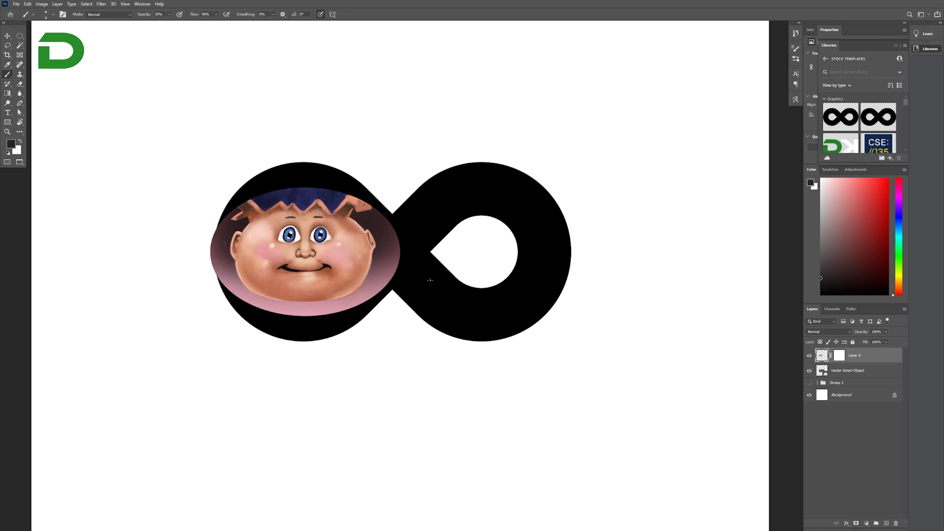
left_click(839, 355)
left_click_drag(372, 238, 345, 263)
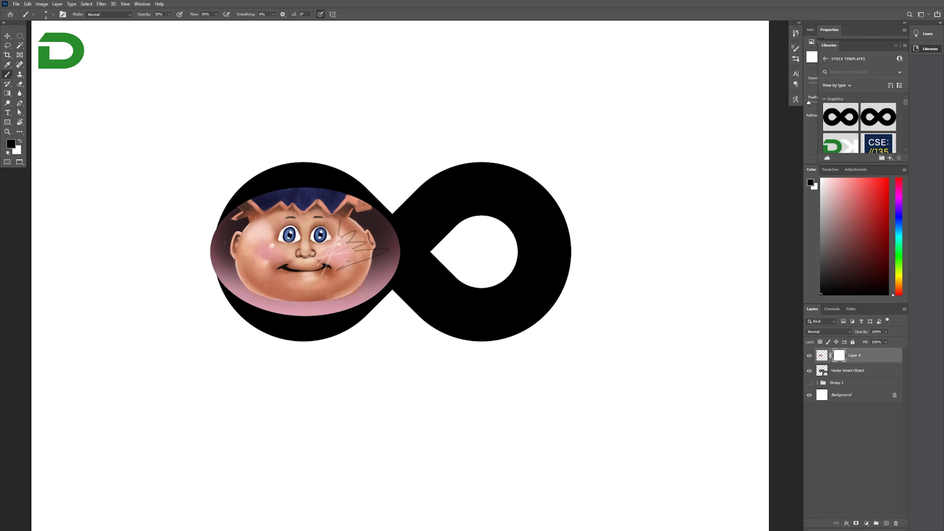
key("ctrl+z")
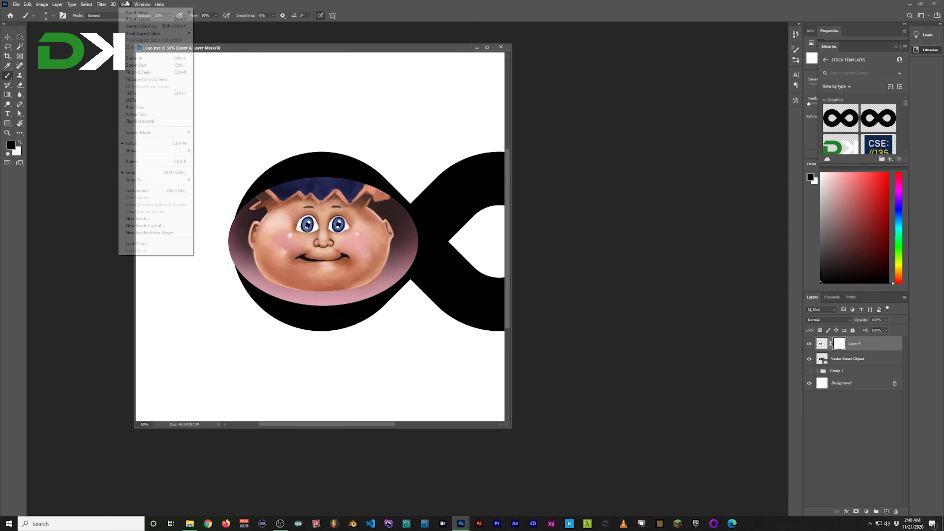
Launch the Creative Cloud desktop app from the Help menu
left_click(27, 5)
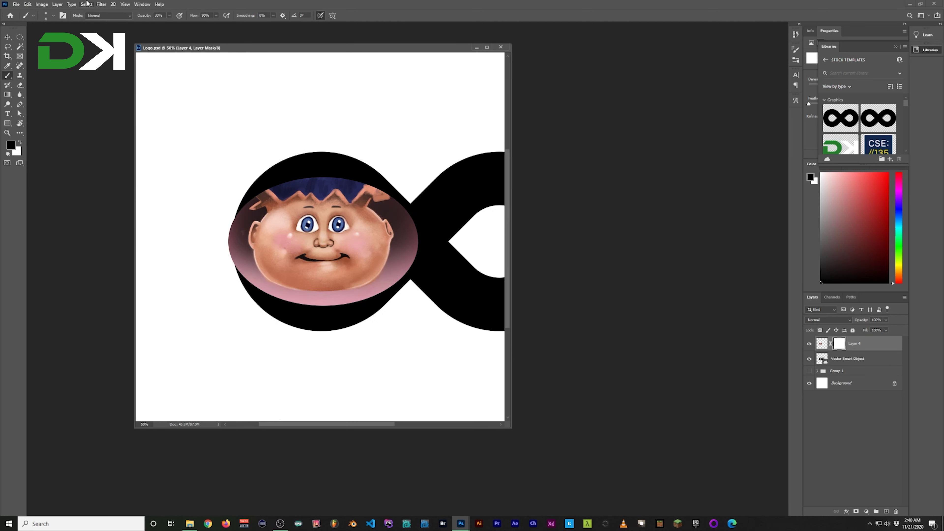
left_click(159, 4)
left_click(191, 81)
Choose a textured 45 px brush from the Brush preset picker
left_click_drag(208, 48, 196, 43)
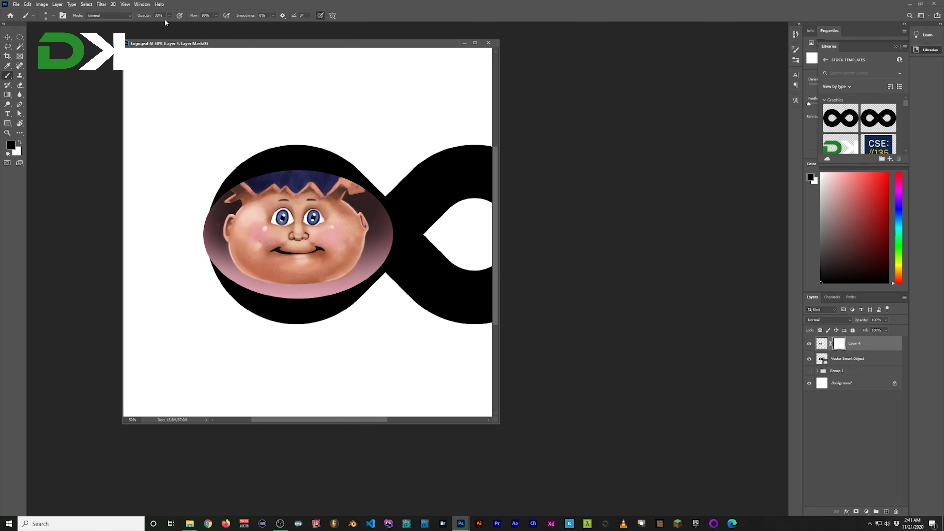
left_click(796, 50)
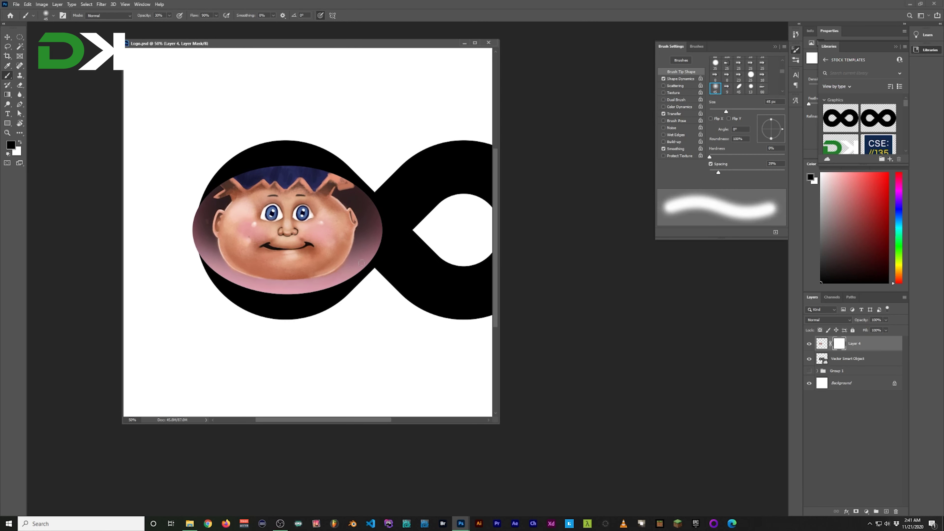
left_click(48, 15)
double_click(52, 119)
left_click(49, 15)
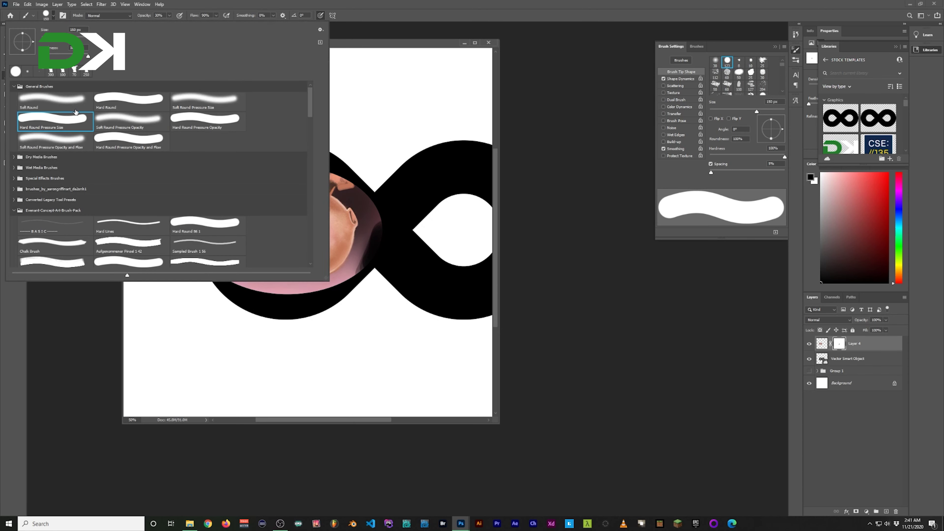
double_click(205, 223)
left_click(48, 15)
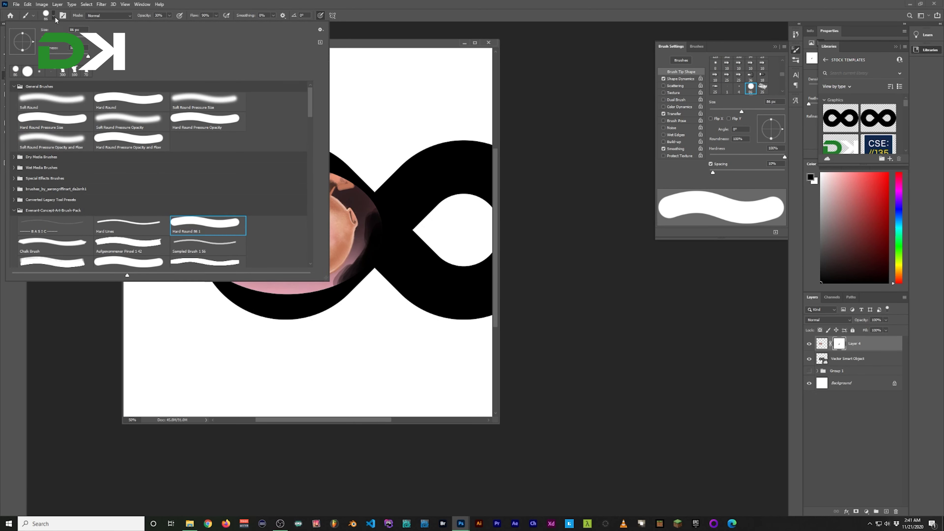
scroll(314, 179, "down", 5)
scroll(223, 178, "up", 2)
double_click(205, 223)
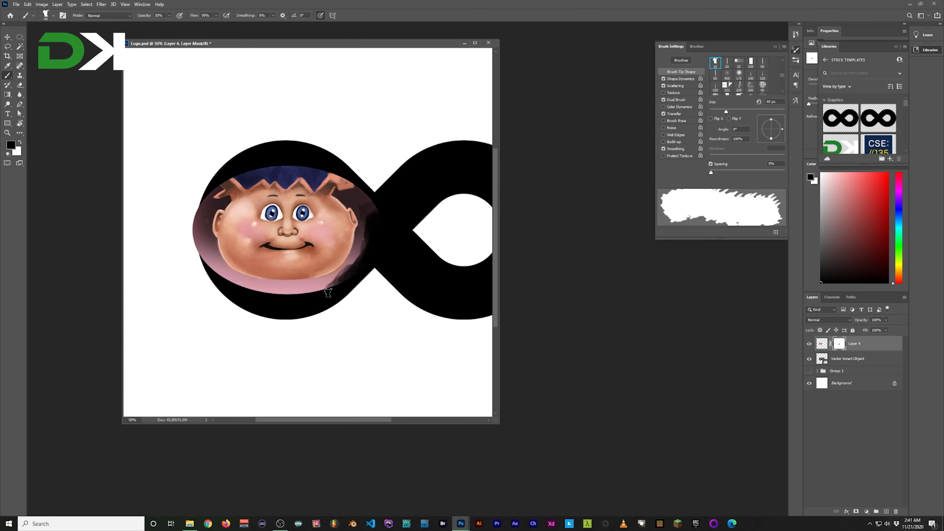
Set the brush to 20% opacity and 26 px size in full-screen view
key("2")
key("f")
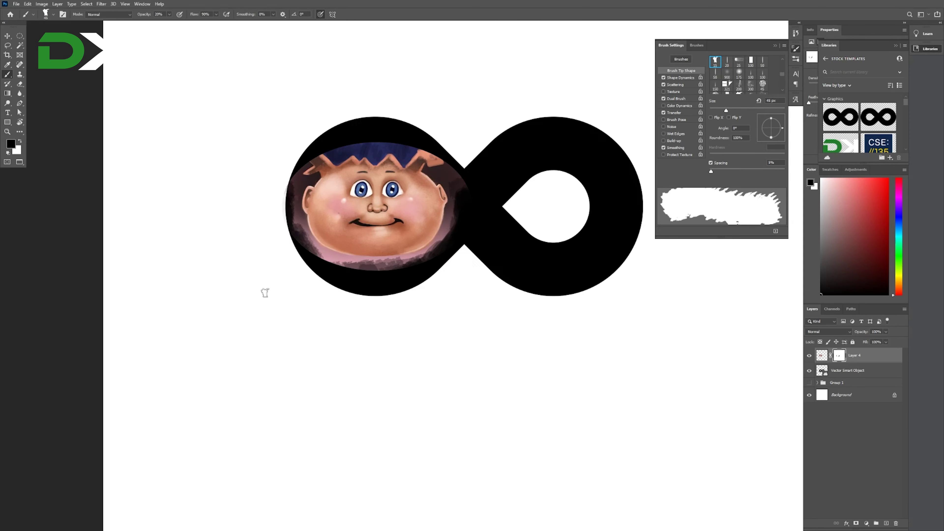
scroll(327, 298, "up", 2)
left_click_drag(727, 110, 719, 111)
key("Tab")
key("Tab")
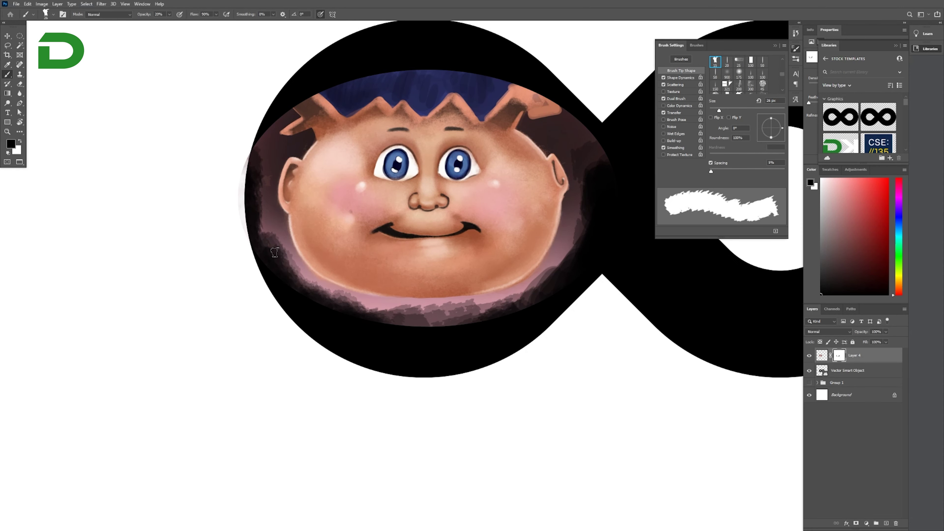
Paint black on Layer 4's mask over the hair and upper face edge
key("alt+Tab")
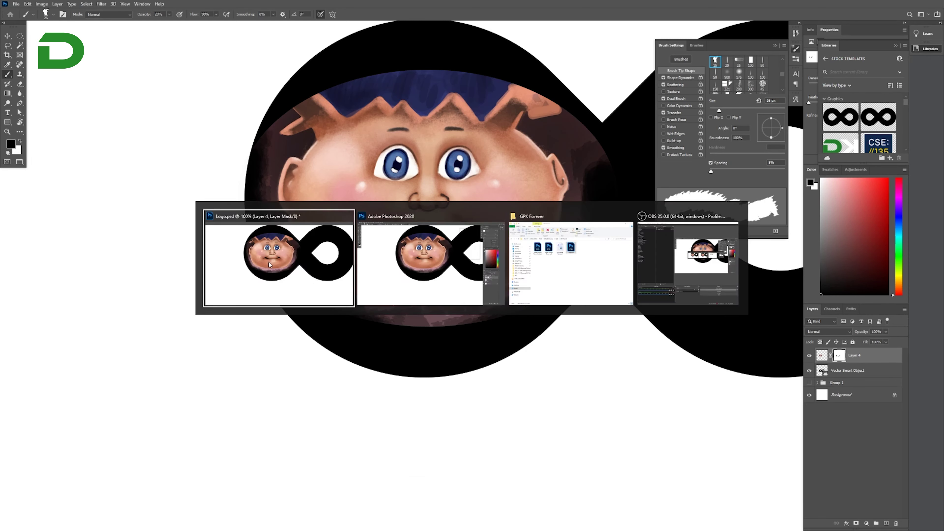
key("ctrl+0")
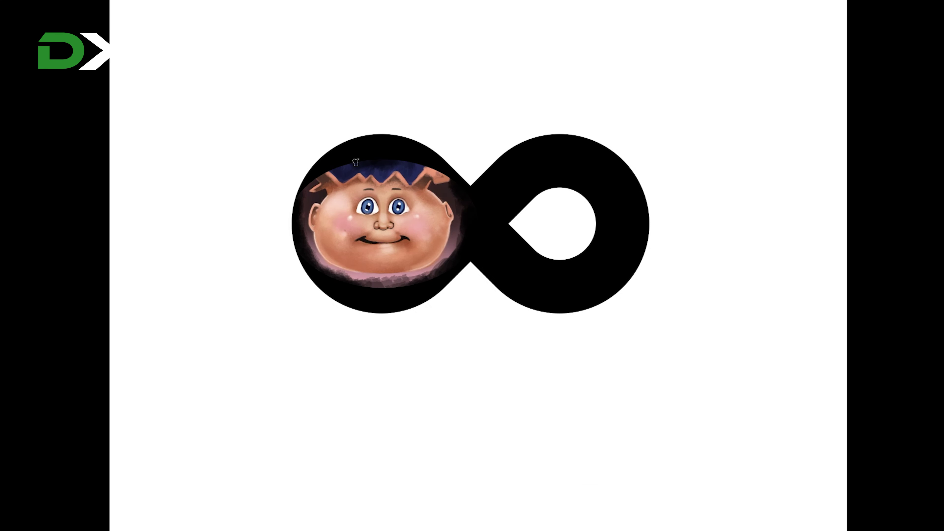
mouse_move(355, 162)
left_mouse_down()
mouse_move(379, 175)
mouse_move(314, 262)
mouse_move(421, 179)
left_mouse_up()
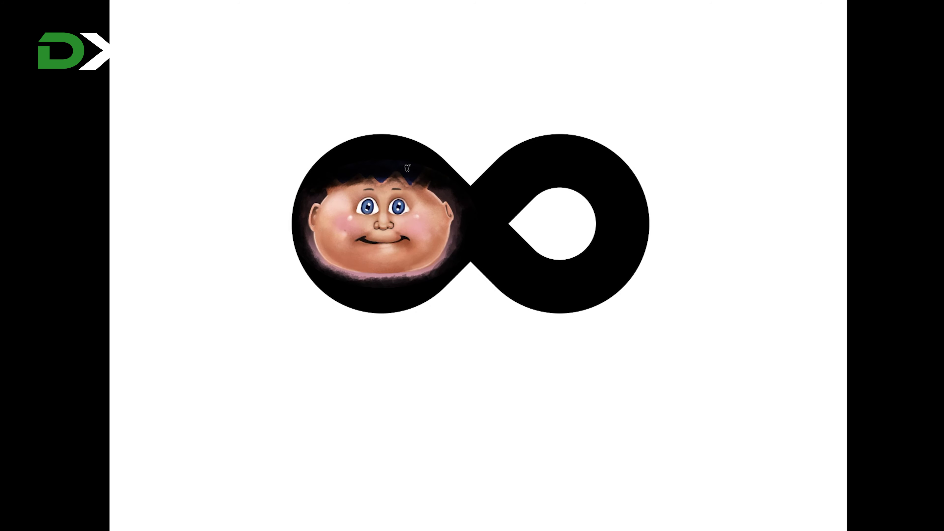
Return the logo to a floating window, reposition it, and zoom out to 25%
key("f")
key("f")
key("f")
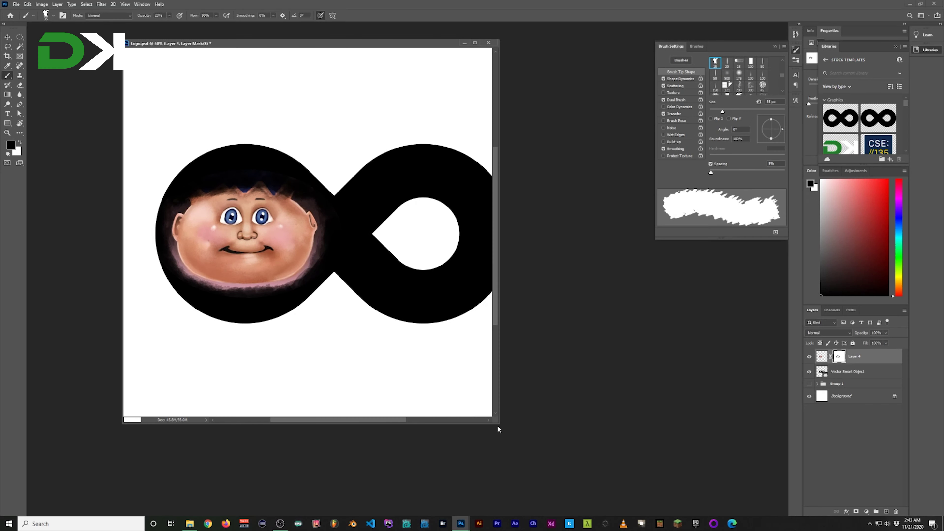
key("u")
key("b")
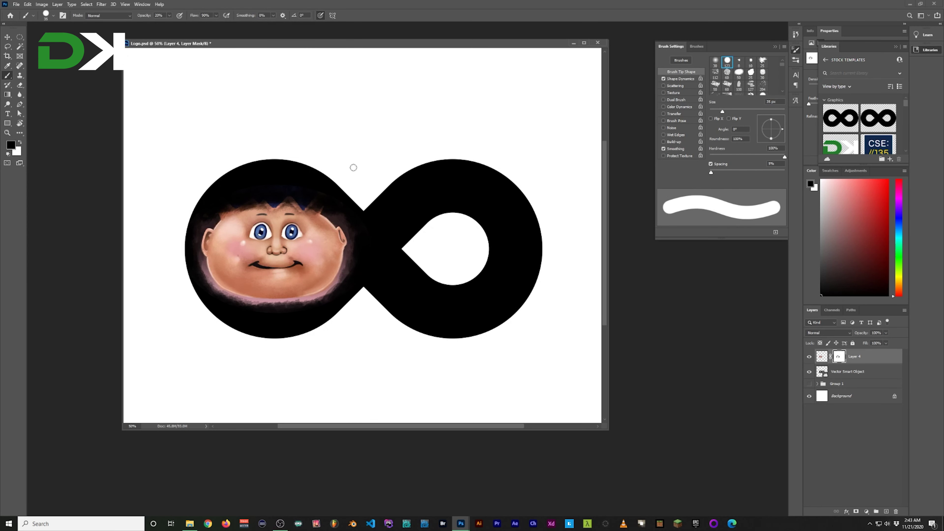
mouse_move(406, 47)
left_mouse_down()
mouse_move(457, 68)
mouse_move(475, 164)
left_mouse_up()
key("ctrl+Tab")
key("ctrl+Tab")
key("ctrl+minus")
Crop the logo canvas to an elliptical selection and reposition its window
key("m")
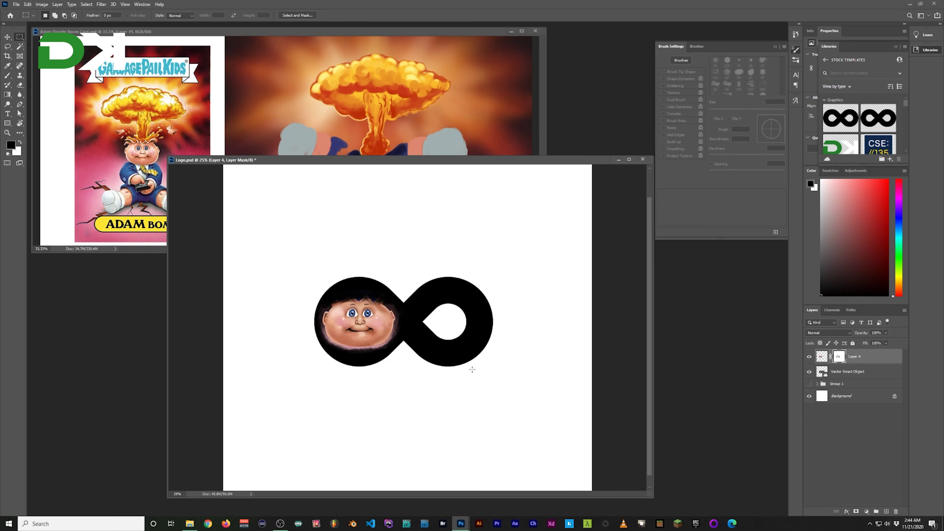
left_click(41, 4)
left_click(52, 81)
left_click_drag(479, 172, 481, 186)
On a new layer, paint red dabs at 50% opacity with a 250 px brush in the right loop
key("b")
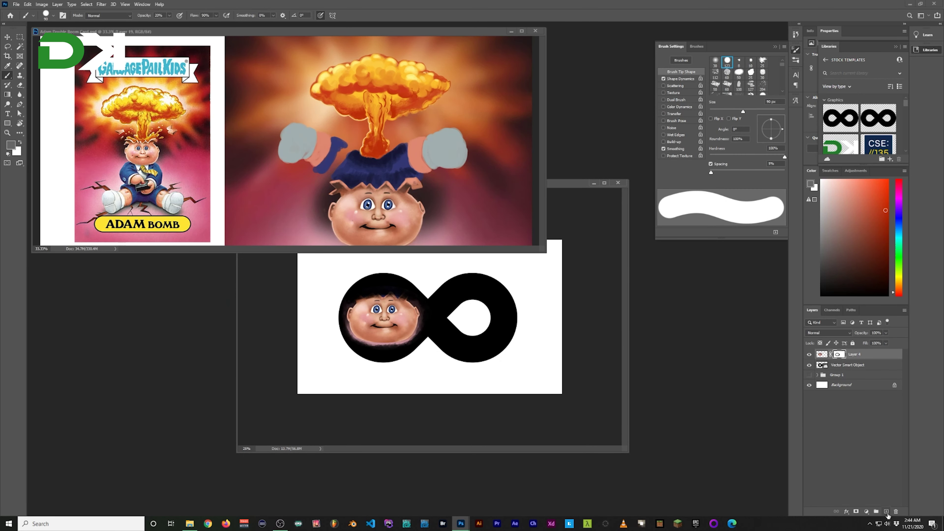
left_click(888, 514)
left_click(11, 144)
key("Return")
key("5")
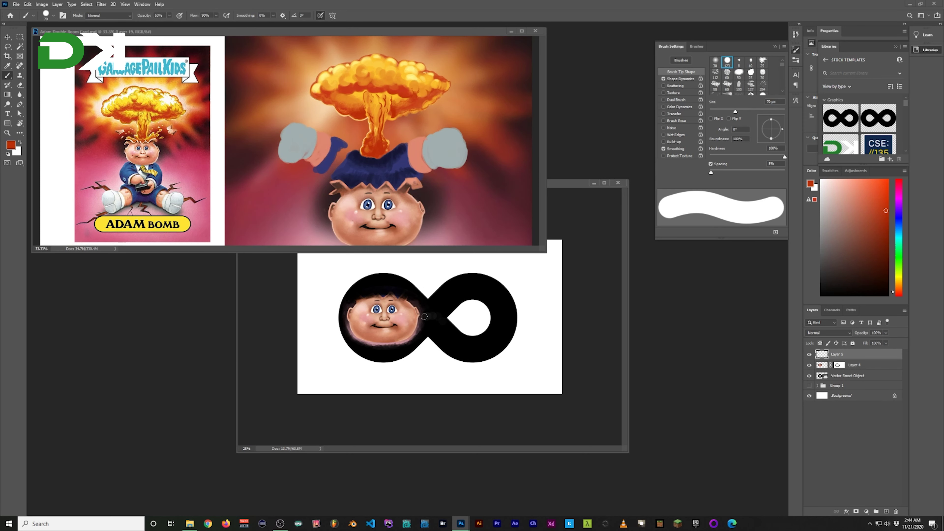
key("bracketright")
key("bracketright")
key("bracketright")
mouse_move(450, 314)
left_mouse_down()
mouse_move(470, 330)
mouse_move(473, 296)
left_mouse_up()
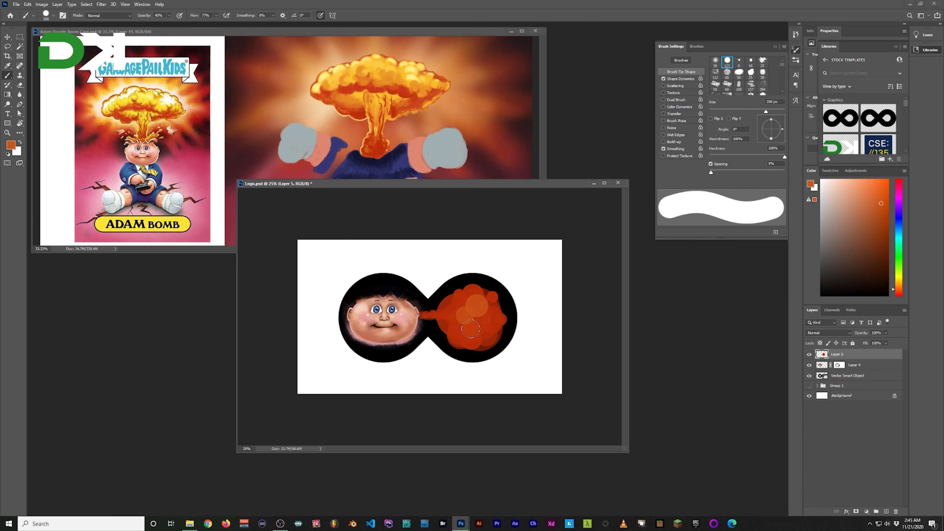
Switch to a 70 px brush and sample orange, red-orange and yellow from the card's explosion
key("shift+period")
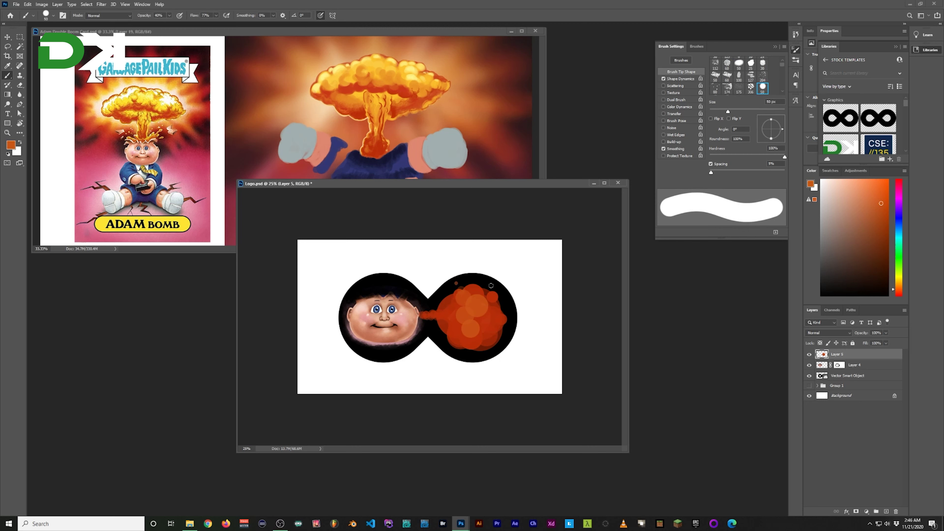
key("period")
key("period")
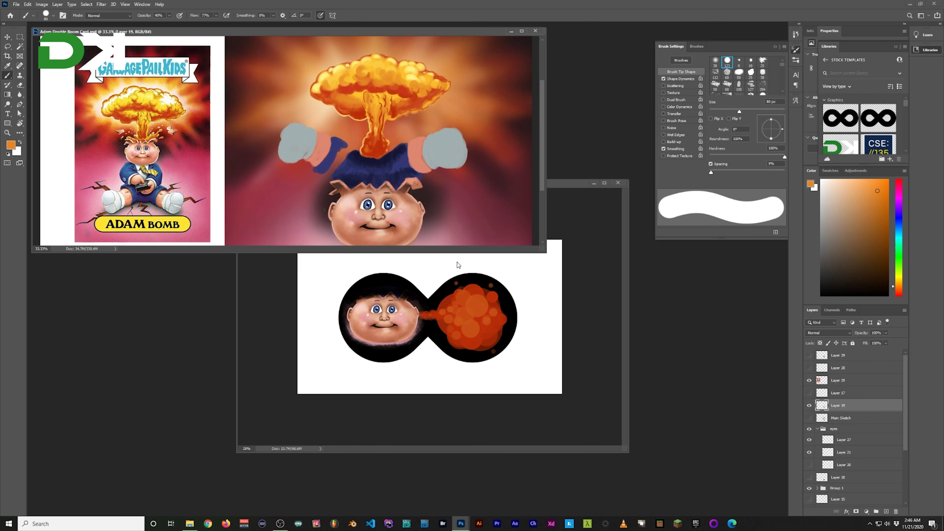
left_click(459, 315, "alt")
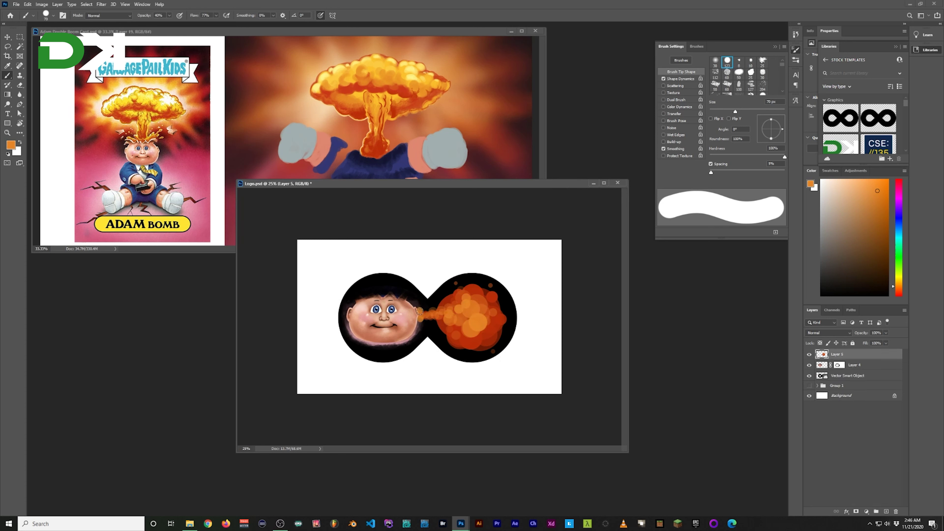
left_click(445, 302, "alt")
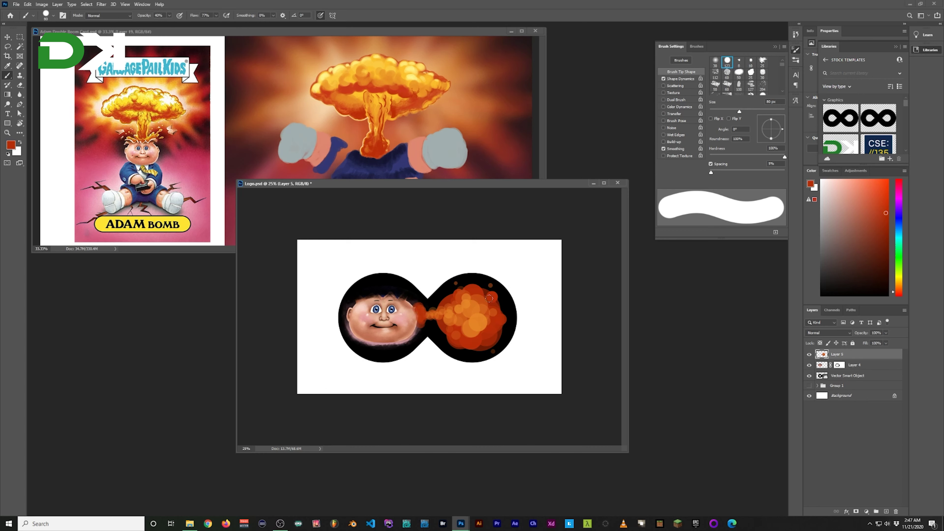
left_click(375, 128, "alt")
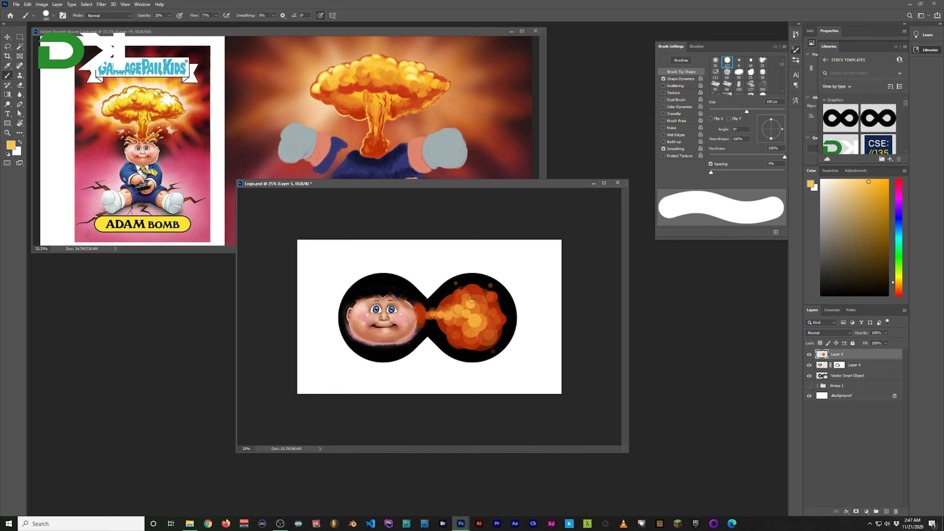
key("ctrl+minus")
Change the canvas size to a 68 square
key("ctrl+alt+c")
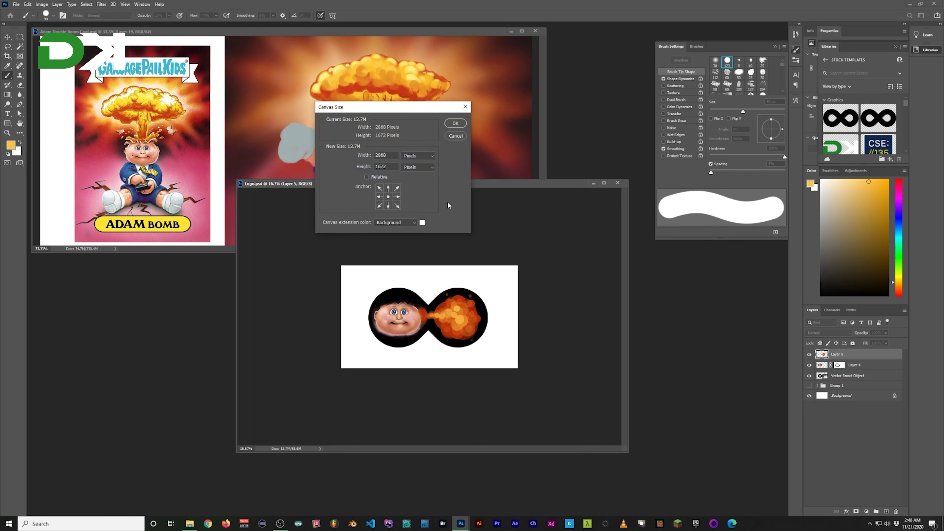
type("68")
key("Return")
key("m")
Fill a new layer with black and cut a large circle out of it
key("ctrl+shift+alt+n")
left_click(11, 144)
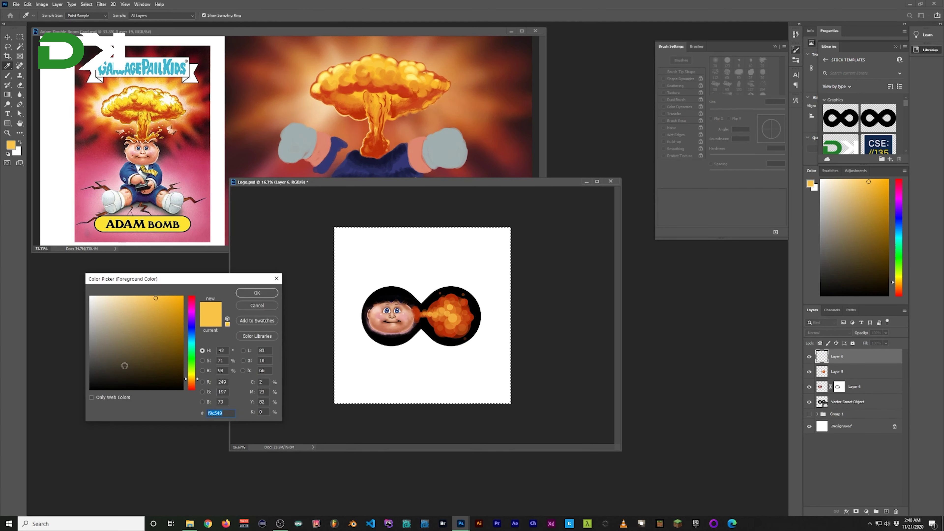
key("alt+BackSpace")
key("shift+m")
left_click_drag(335, 227, 511, 403)
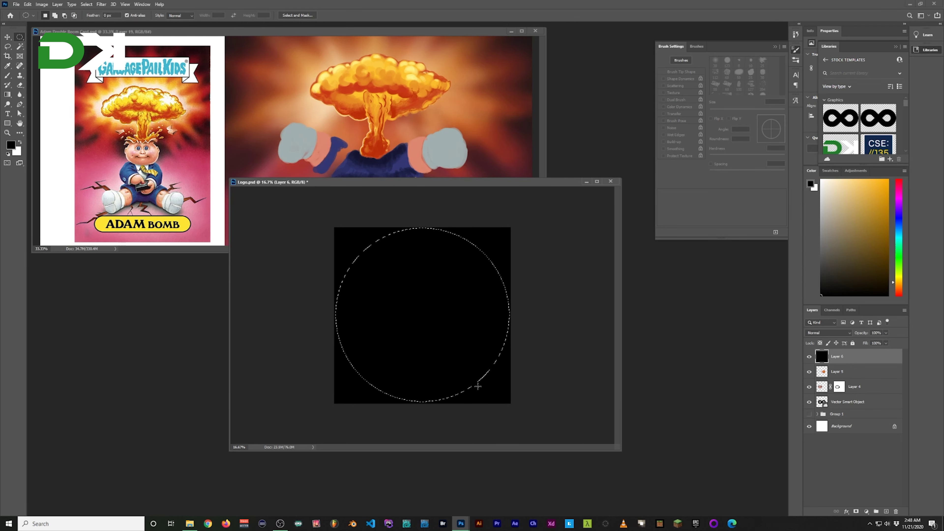
key("Delete")
key("alt+bracketleft")
key("alt+bracketleft")
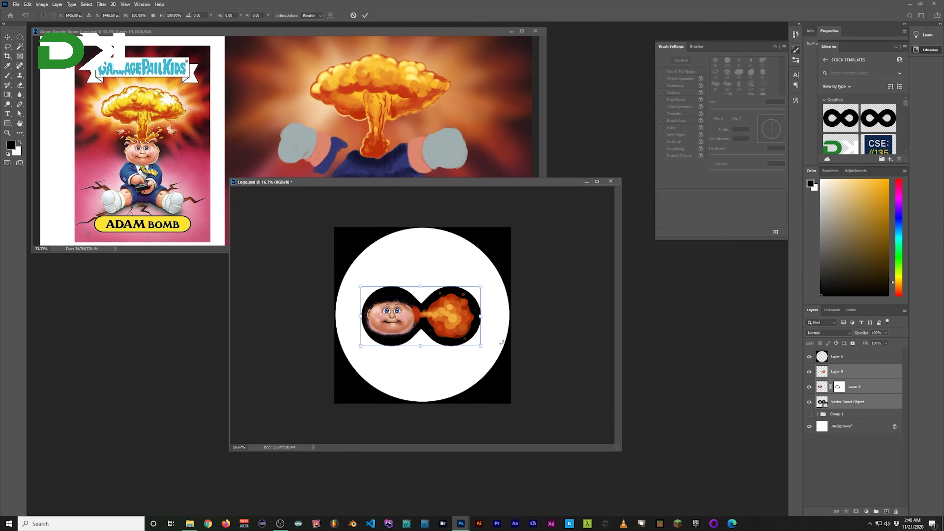
key("ctrl+plus")
key("ctrl+plus")
key("ctrl+plus")
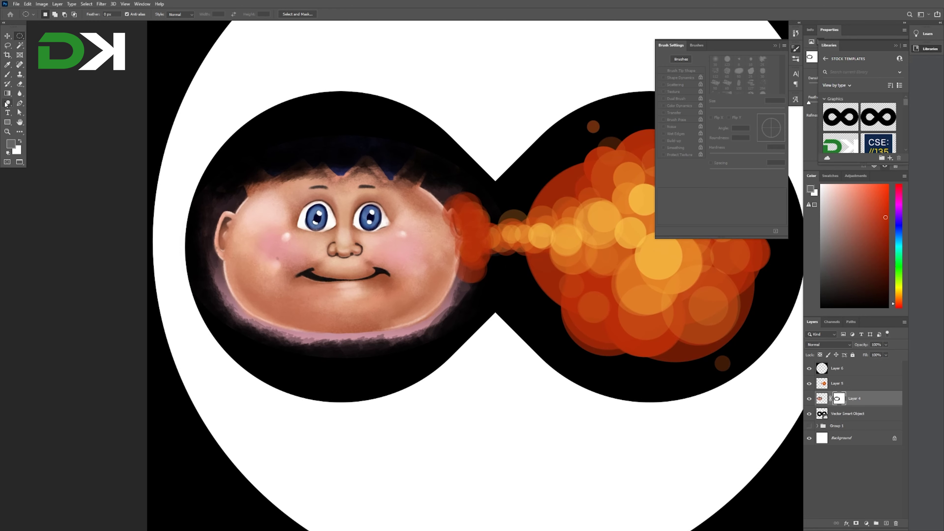
Paint white on Layer 4's mask to reveal the hair across the top of the head
key("b")
left_click(10, 144)
key("Return")
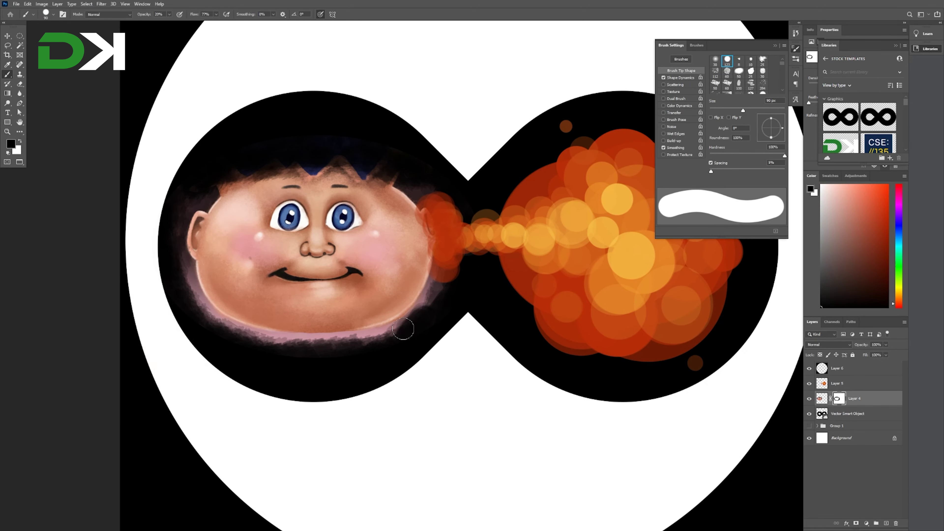
key("f")
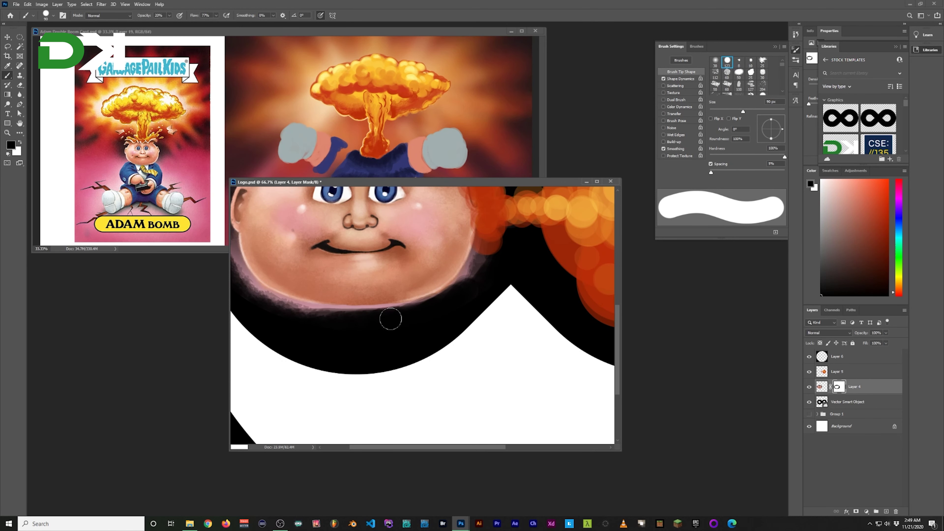
scroll(411, 326, "left", 3)
scroll(366, 320, "up", 3)
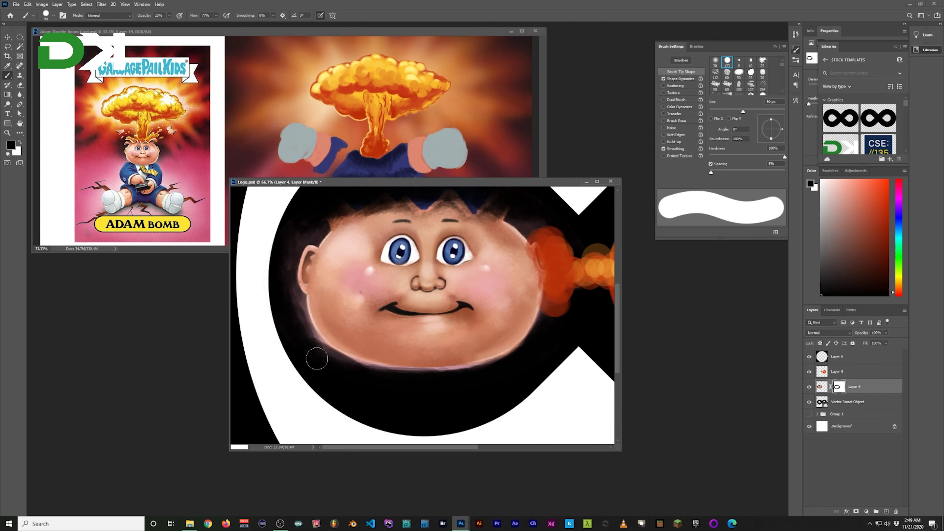
scroll(316, 335, "up", 1)
scroll(320, 270, "up", 1)
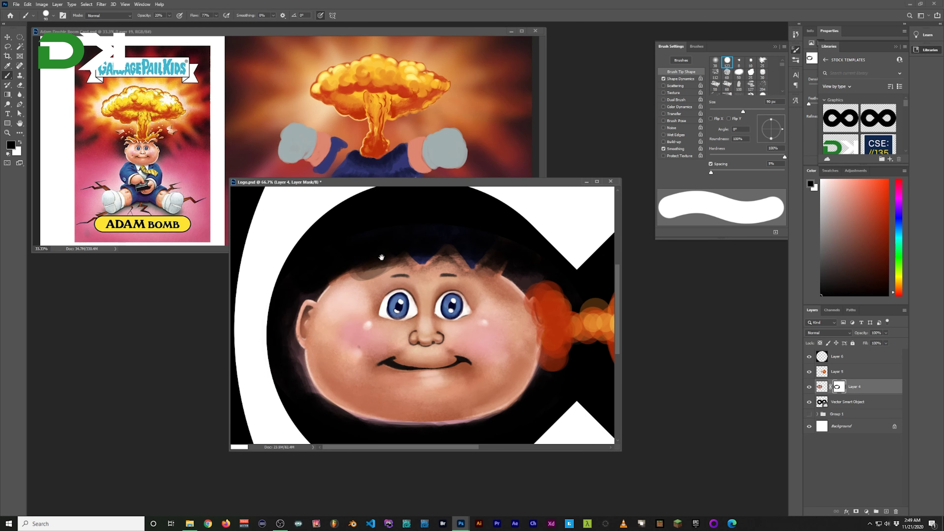
key("x")
left_click_drag(327, 260, 533, 260)
left_click(21, 143)
On a new layer, paint sampled skin pink over the right-side eye to close it
key("bracketleft")
key("bracketleft")
key("bracketleft")
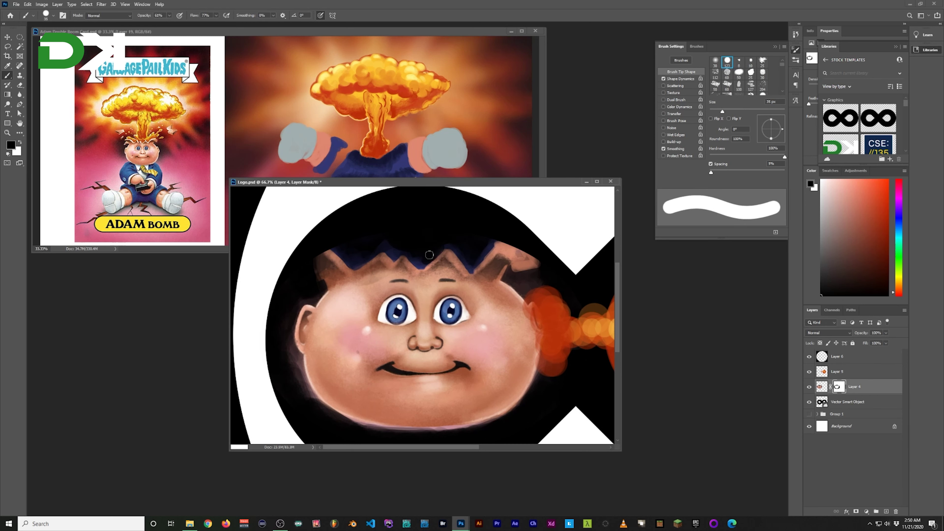
key("bracketleft")
key("bracketleft")
key("bracketleft")
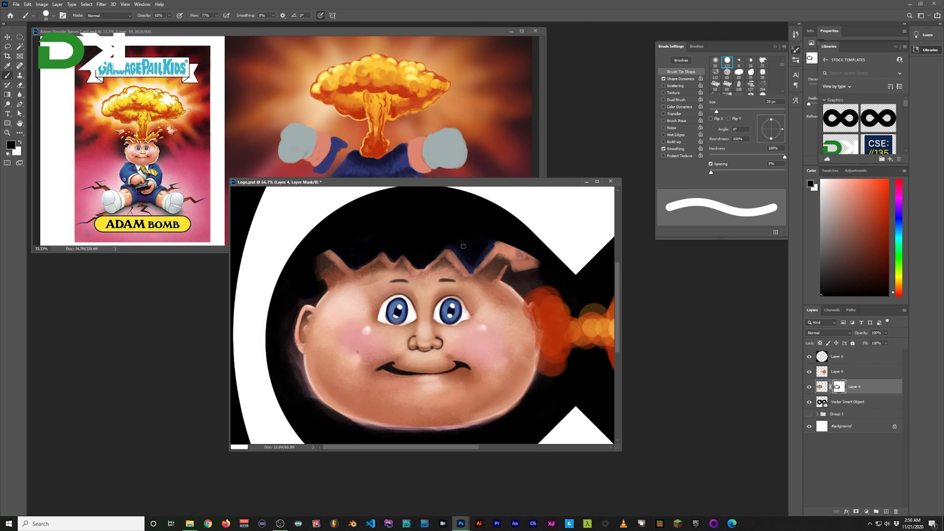
left_click_drag(489, 290, 471, 268)
left_click_drag(419, 293, 427, 286)
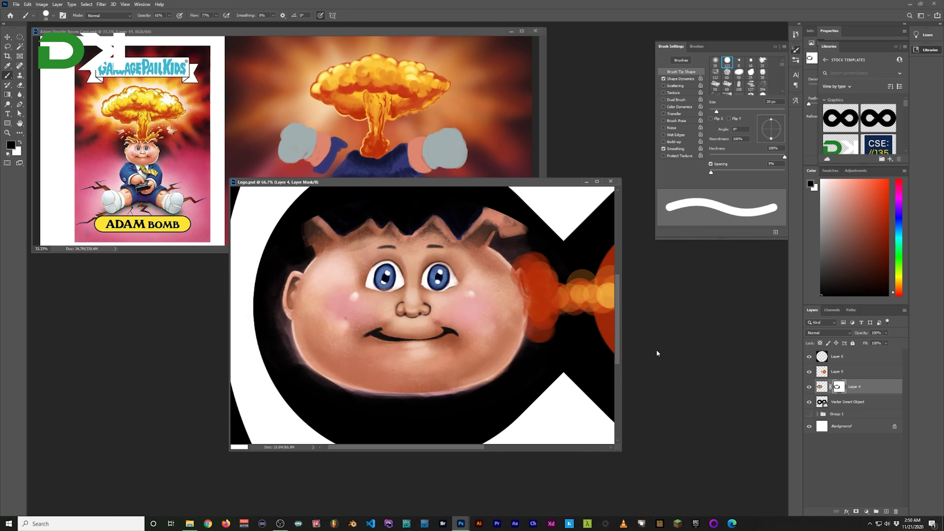
key("ctrl+shift+alt+n")
key("bracketleft")
key("bracketleft")
key("bracketleft")
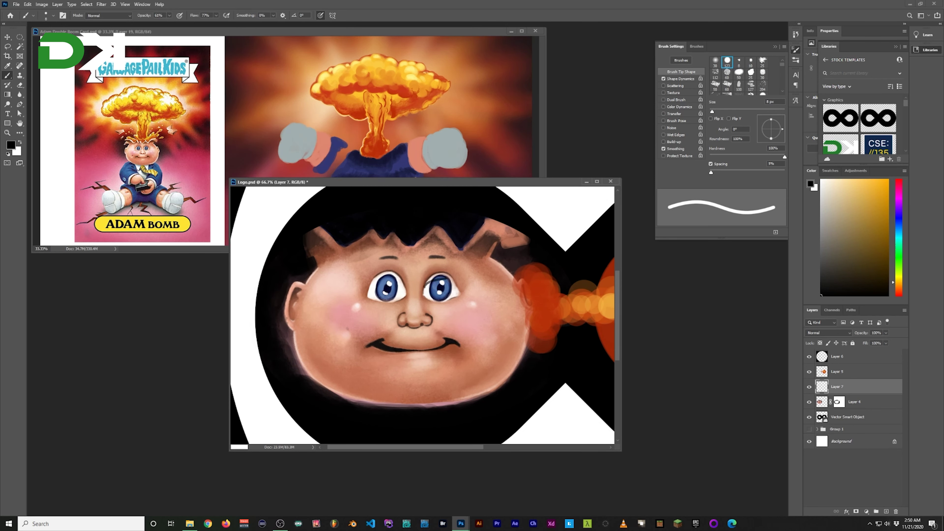
left_click(446, 268, "alt")
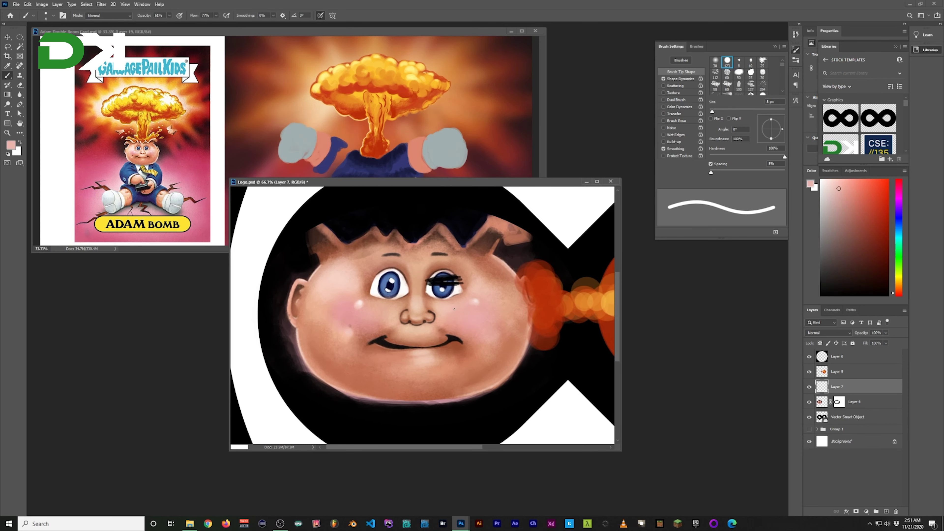
key("bracketright")
key("bracketright")
key("bracketright")
mouse_move(428, 294)
left_mouse_down()
mouse_move(463, 292)
mouse_move(452, 272)
mouse_move(461, 284)
left_mouse_up()
Set the foreground colour to a purple-pink bruise shade
left_click(11, 145)
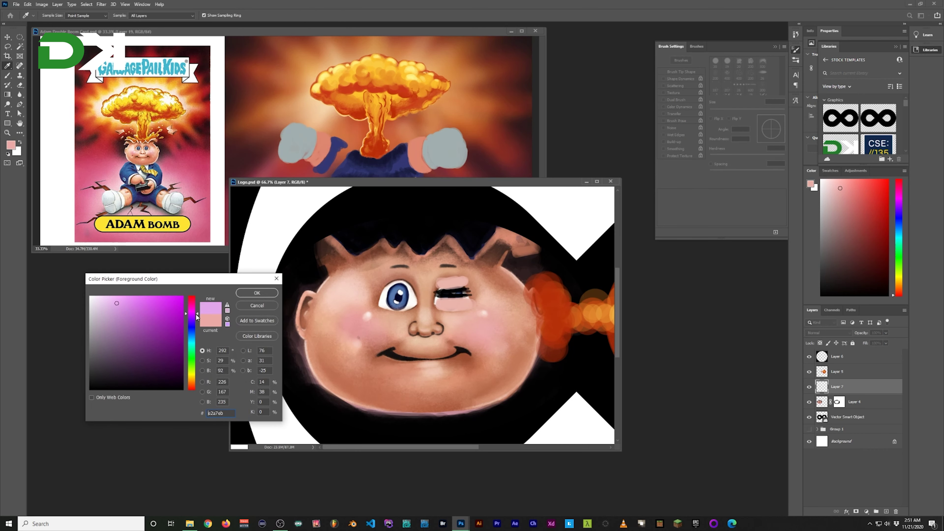
left_click(163, 316)
key("Return")
Copy an elliptical selection of the left eye to its own layer and sample the iris blue
key("alt+bracketleft")
key("m")
left_click_drag(368, 276, 428, 322)
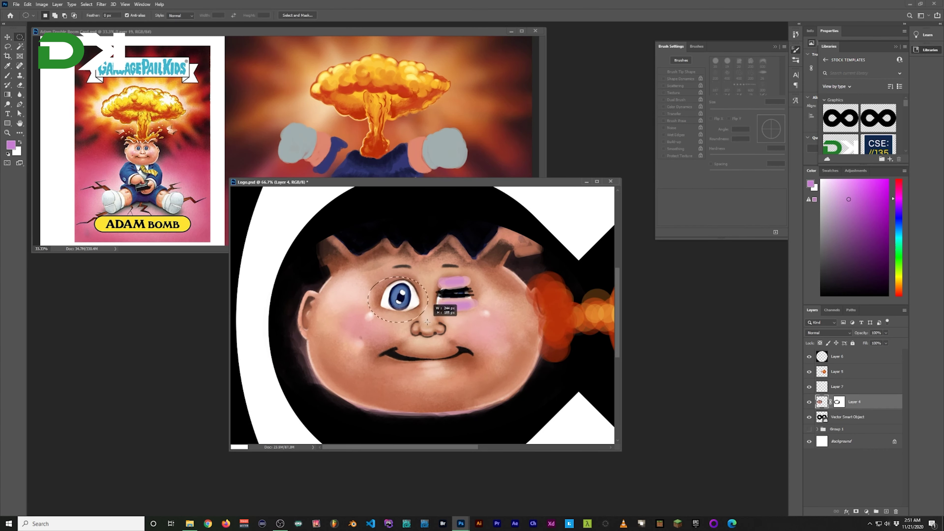
key("ctrl+j")
scroll(414, 320, "up", 3)
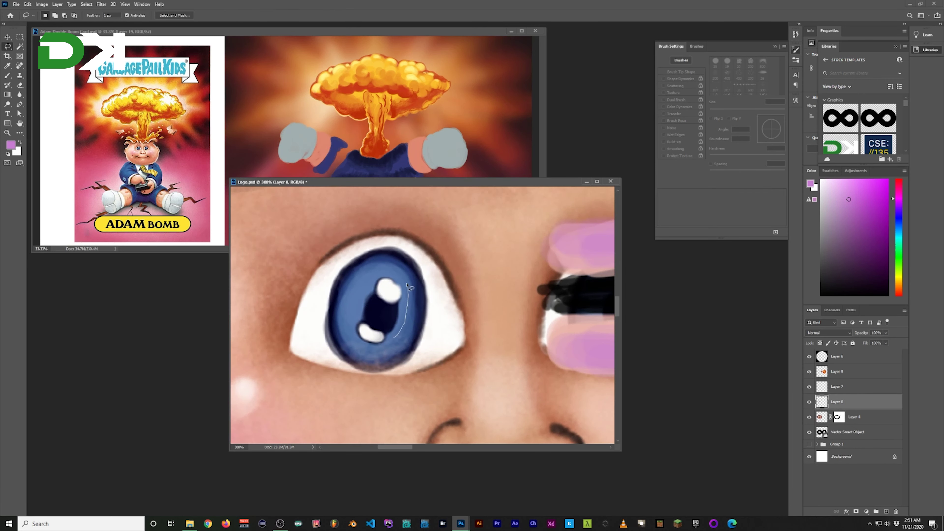
key("b")
left_click(397, 279, "alt")
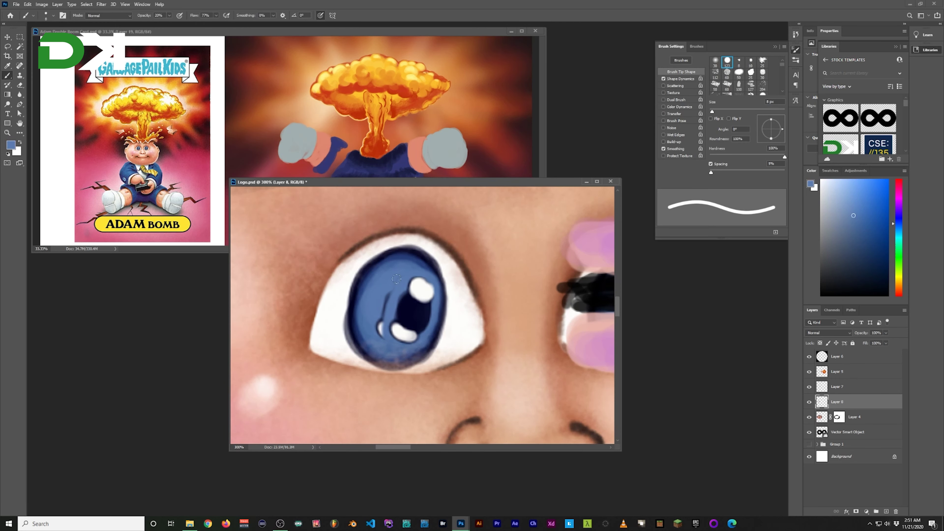
scroll(380, 335, "down", 6)
scroll(423, 318, "down", 1)
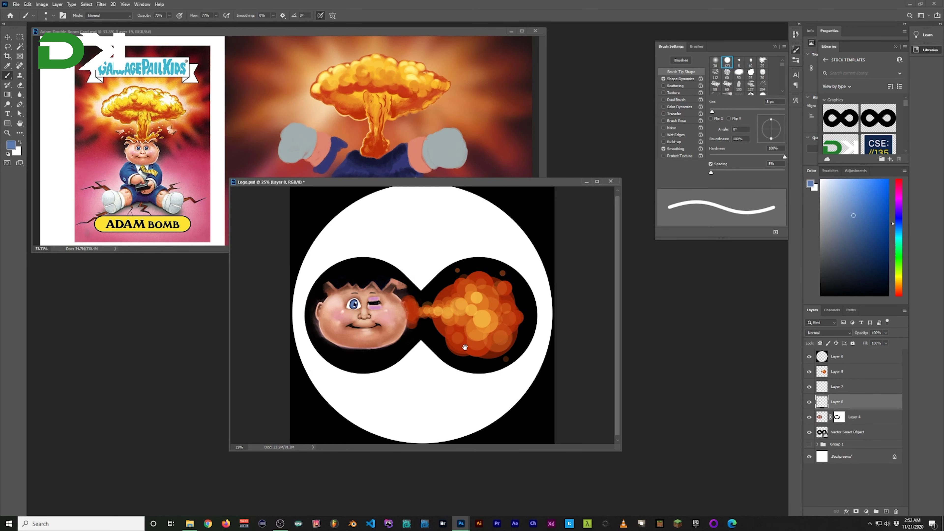
Hide the wink layers 7 and 8 so both eyes show, and make Layer 5 active
key("f")
key("f")
key("f")
scroll(465, 351, "down", 1)
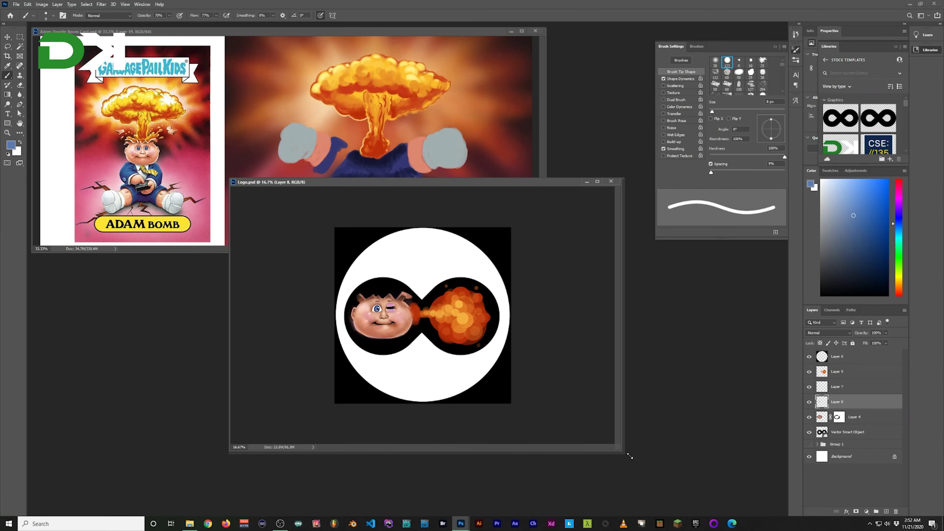
scroll(594, 413, "up", 1)
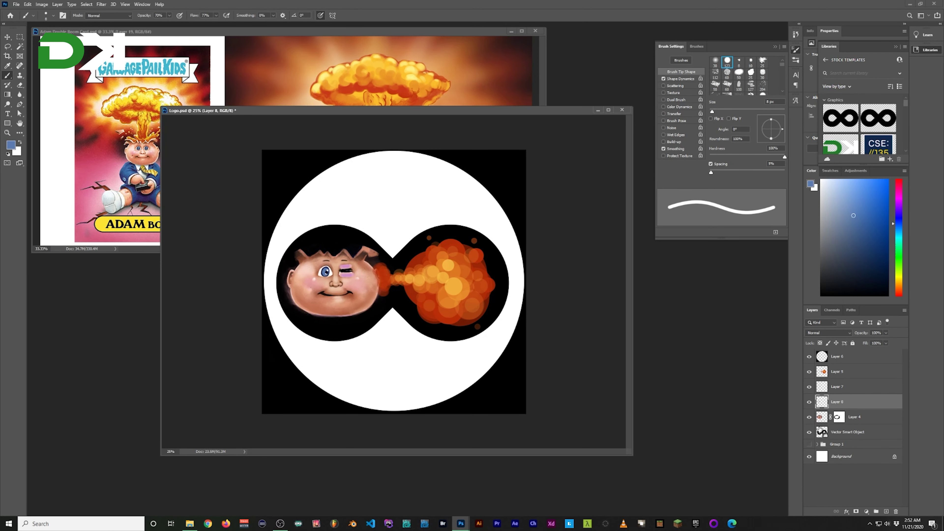
left_click(838, 371)
left_click_drag(372, 111, 375, 146)
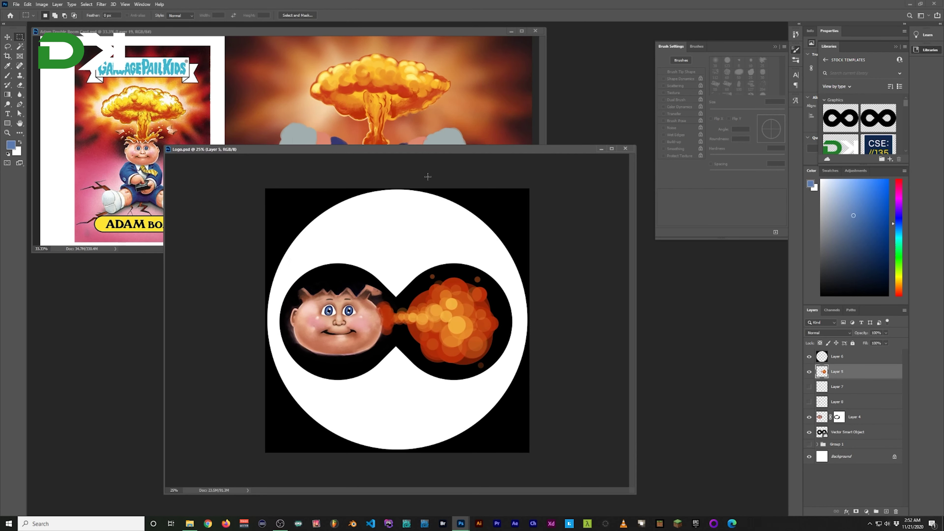
Paint brighter yellow and orange bursts onto the fire with a 400 px brush, then save the logo
left_click(11, 145)
key("Return")
key("b")
left_click(572, 193)
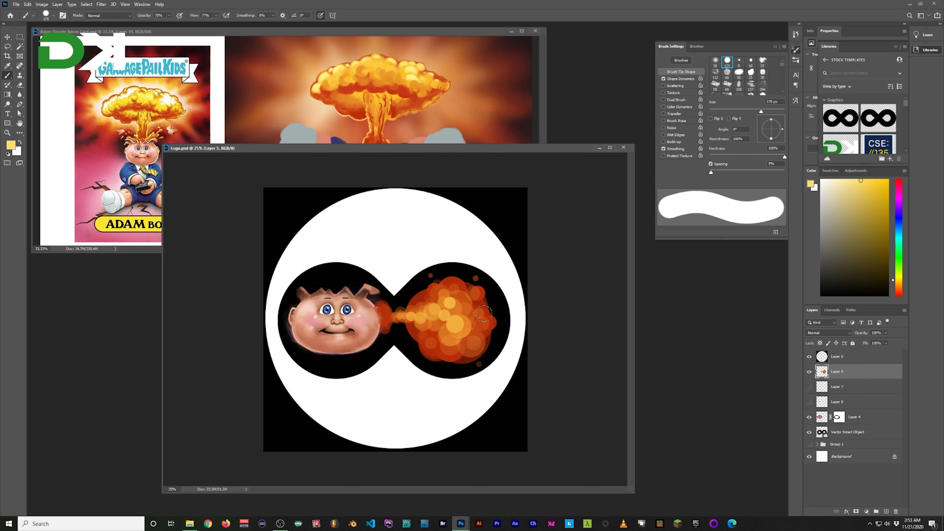
left_click(397, 89, "alt")
key("bracketright")
key("bracketright")
key("bracketright")
left_click(450, 352, "alt")
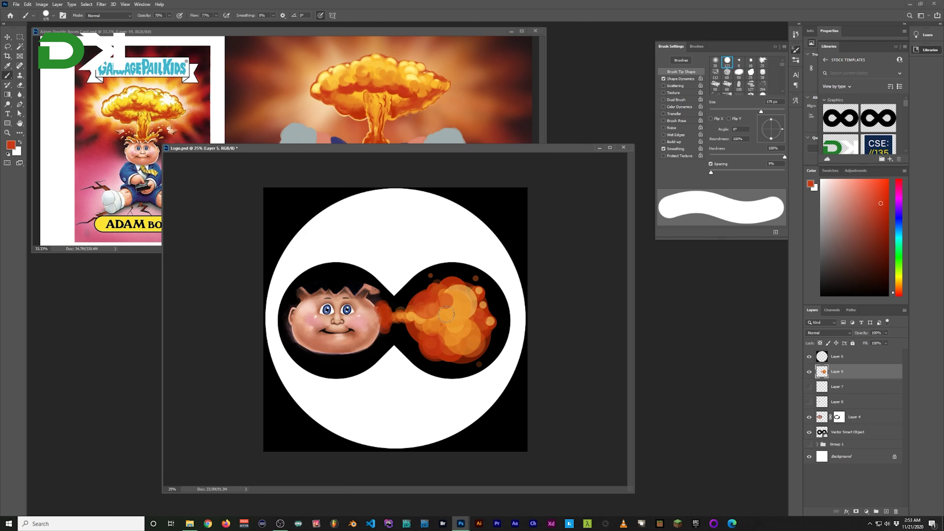
left_click(428, 322, "alt")
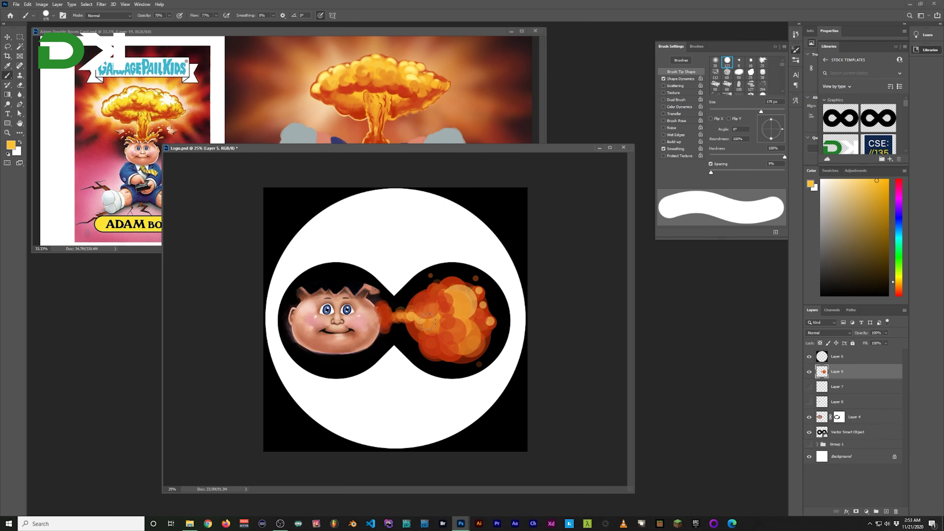
key("ctrl+s")
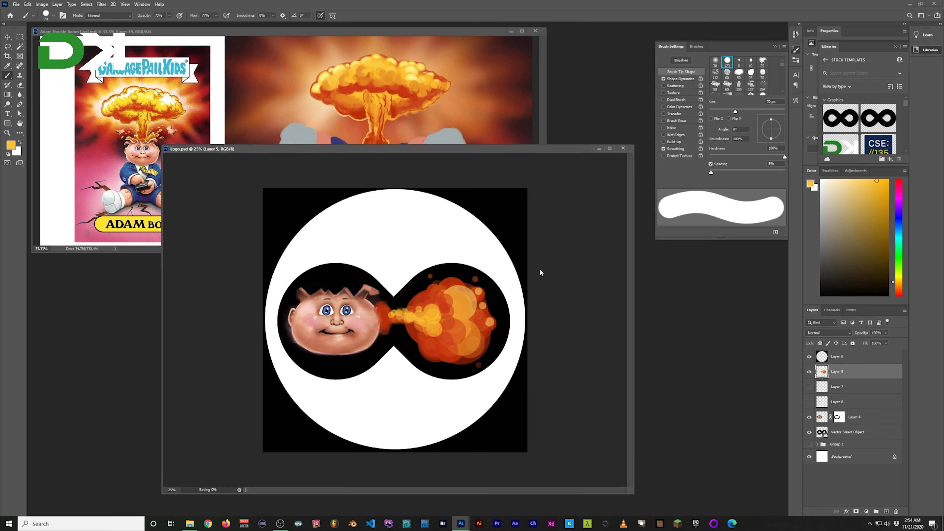
Delete the old blue lettering group
key("v")
left_click(810, 444)
left_click_drag(836, 444, 836, 422)
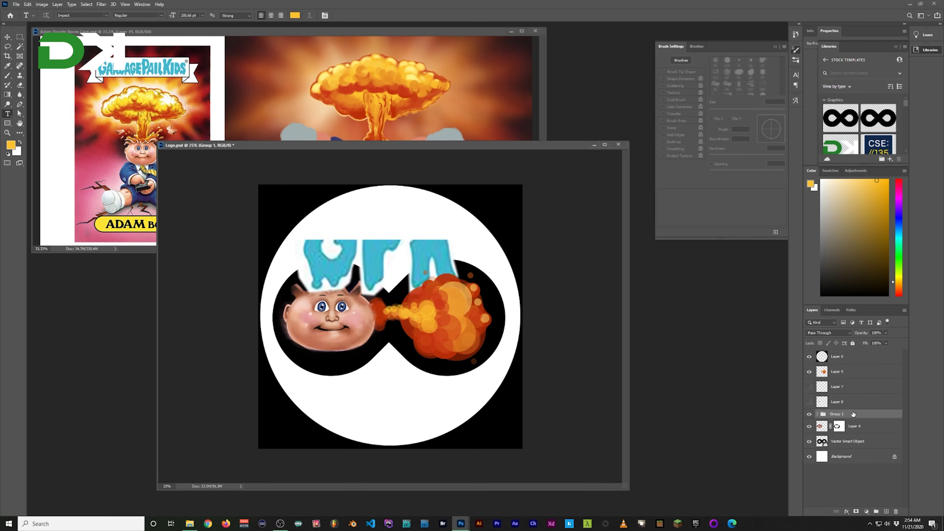
key("Delete")
Add large black GPK text in Impact above the head
key("t")
left_click(340, 230)
type("GPK")
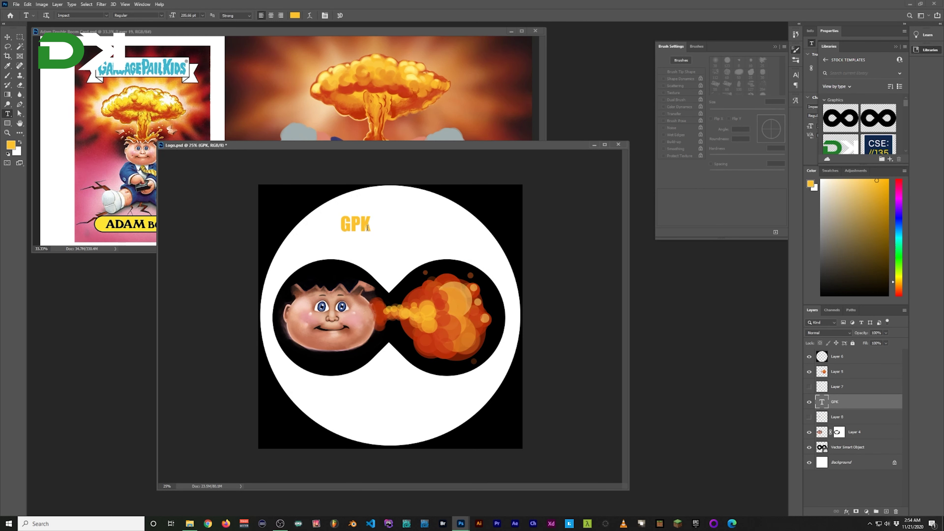
key("ctrl+a")
key("ctrl+shift+period")
left_click(294, 15)
key("Return")
key("ctrl+Return")
key("v")
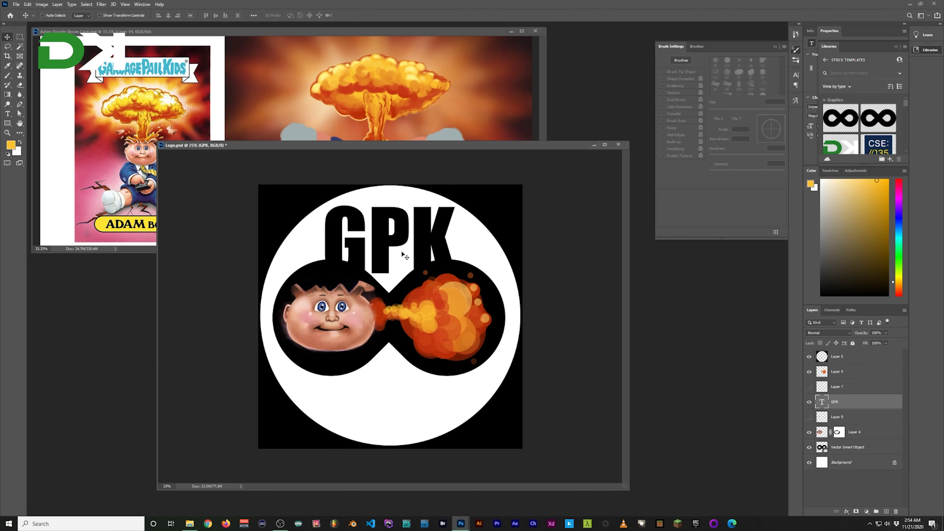
left_click_drag(402, 252, 344, 233)
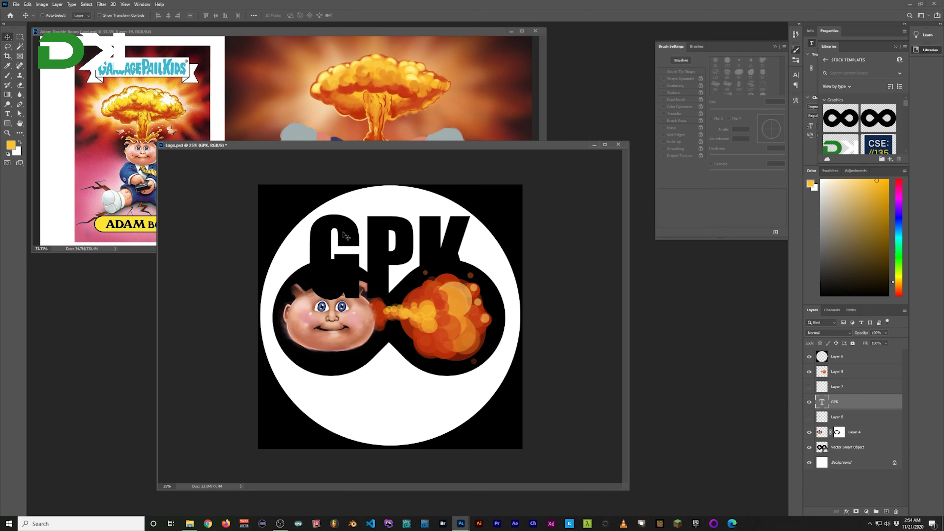
Group the head and explosion layers, move them below the text, and select the GPK layer
key("ctrl+g")
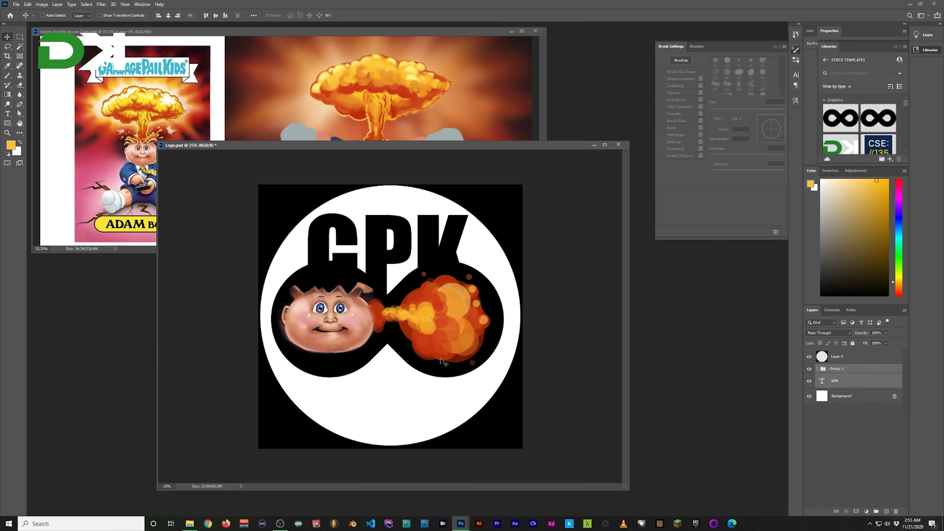
left_click_drag(442, 361, 442, 392)
left_click(439, 292, "ctrl")
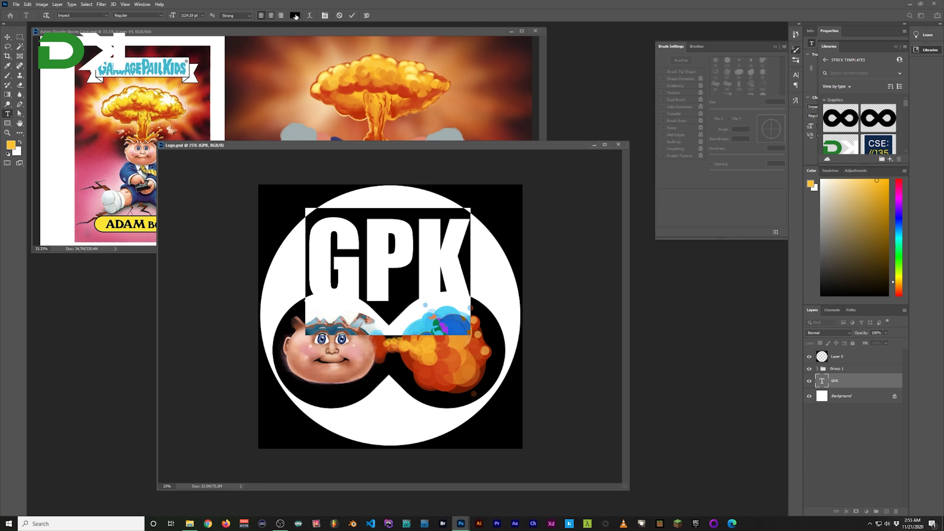
Warp the GPK text with Arc Lower, bend about -50 and negative vertical distortion
key("t")
left_click(311, 15)
left_click(672, 142)
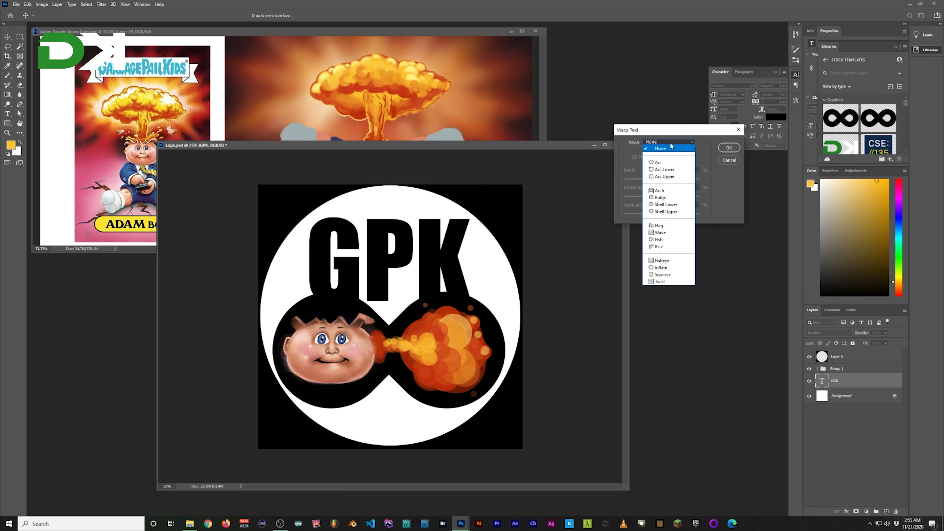
left_click(658, 167)
left_click_drag(681, 180, 682, 180)
left_click_drag(663, 215, 676, 215)
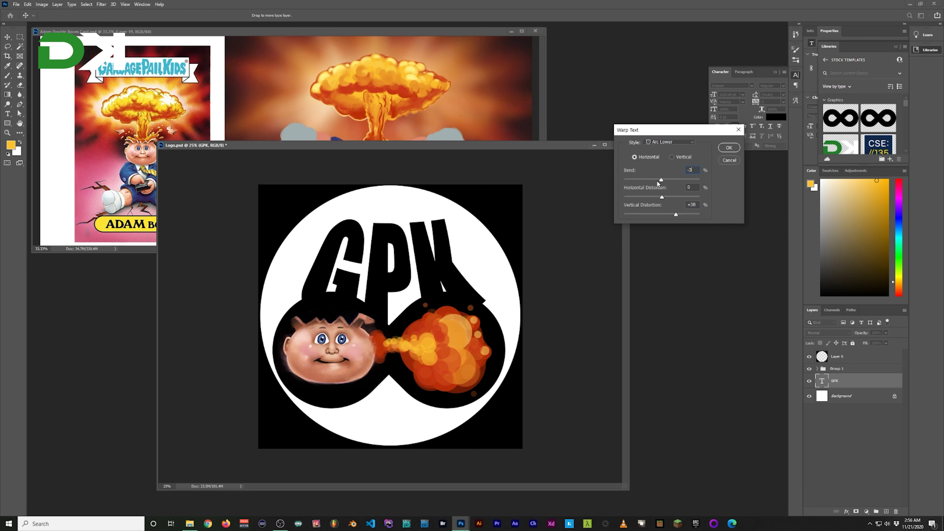
left_click_drag(658, 183, 641, 188)
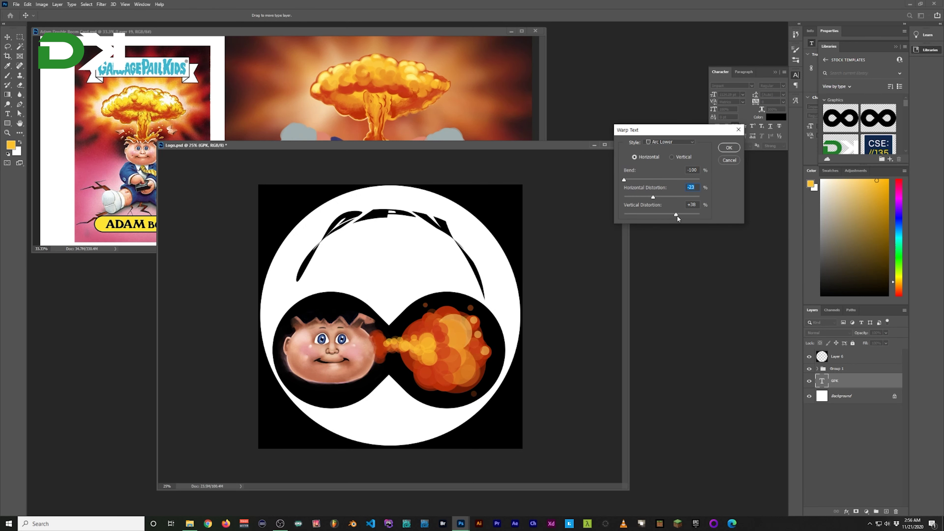
type("0")
left_click_drag(643, 180, 642, 180)
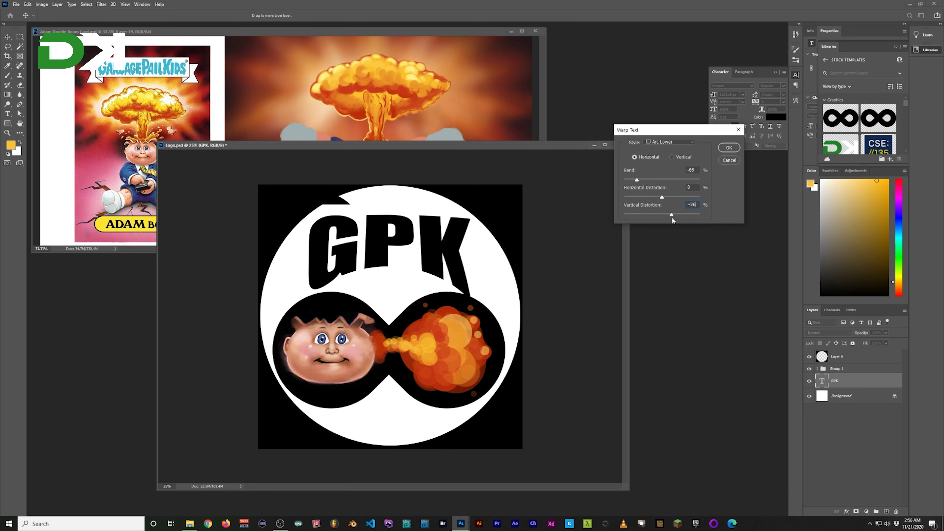
left_click_drag(672, 218, 650, 215)
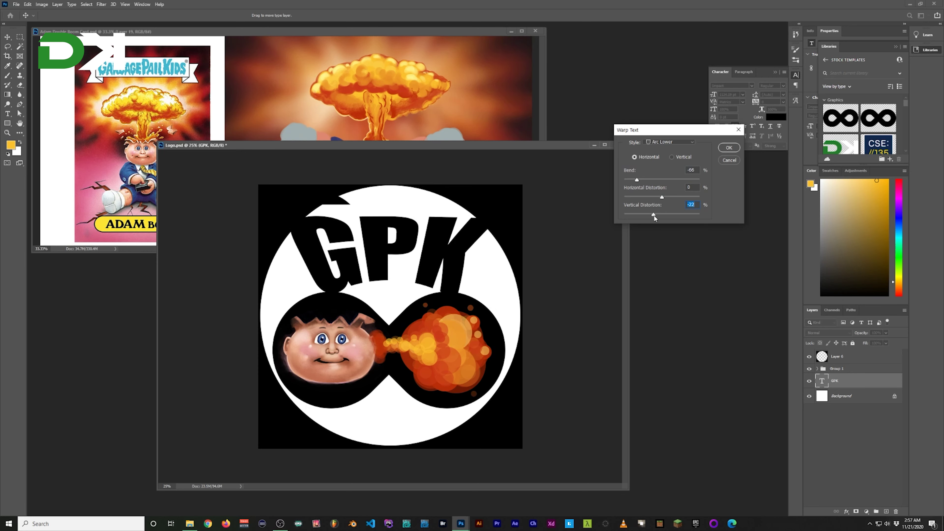
key("Return")
Inspect the warped logo full screen, zooming in and out, and select the Vector Smart Object layer
key("f")
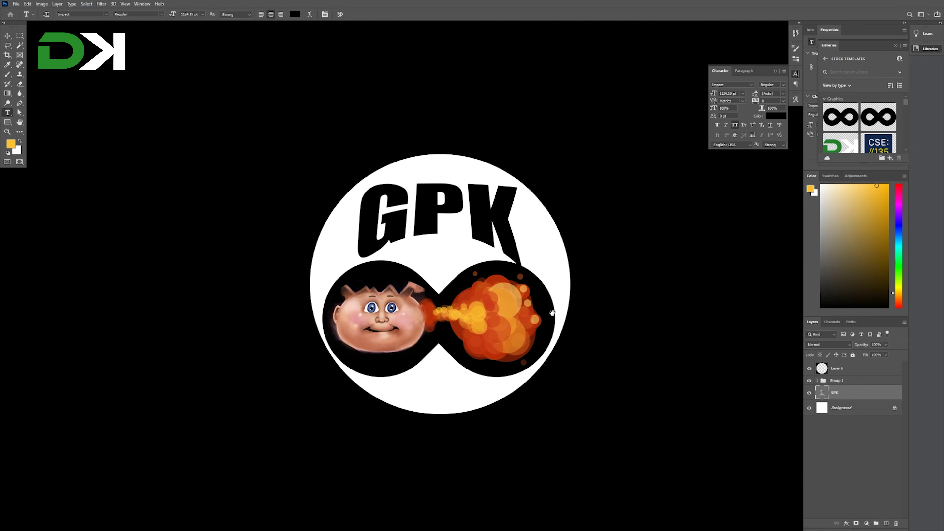
left_click_drag(551, 320, 545, 314)
left_click(479, 342, "ctrl")
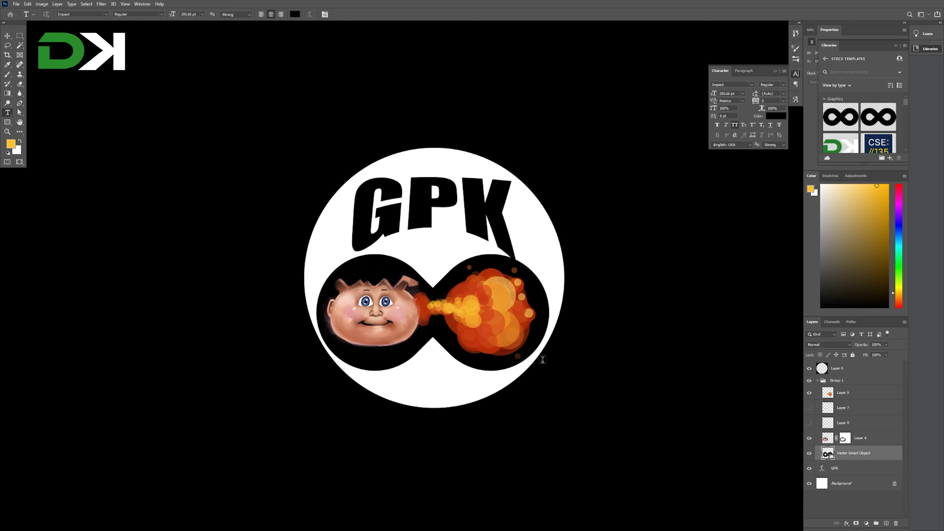
key("f")
key("f")
key("v")
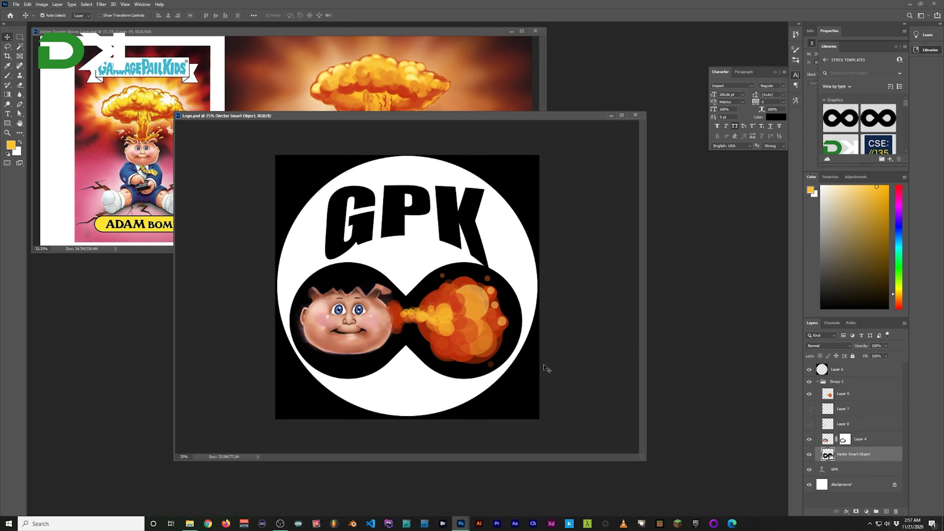
key("f")
key("ctrl+plus")
key("ctrl+plus")
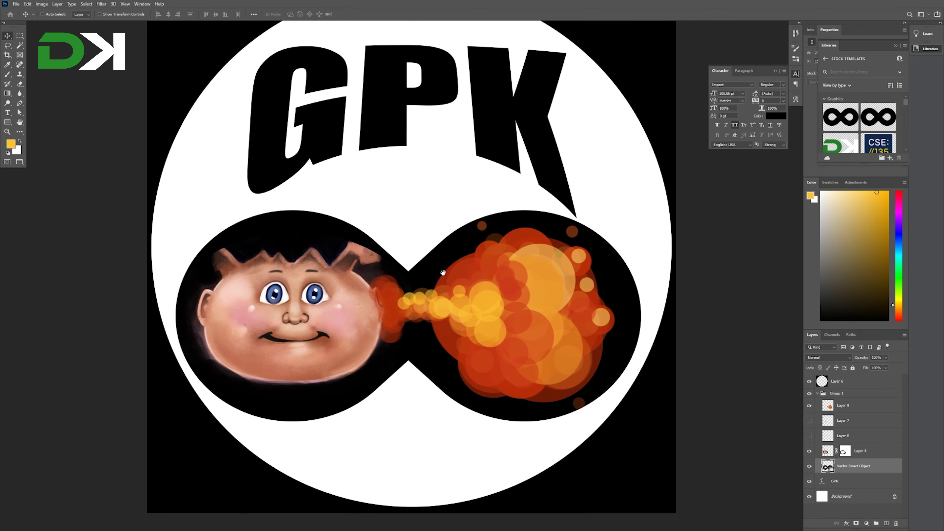
key("f")
key("ctrl+minus")
key("ctrl+minus")
key("ctrl+minus")
Give the GPK text a Gradient Overlay with a grey gradient stop
key("m")
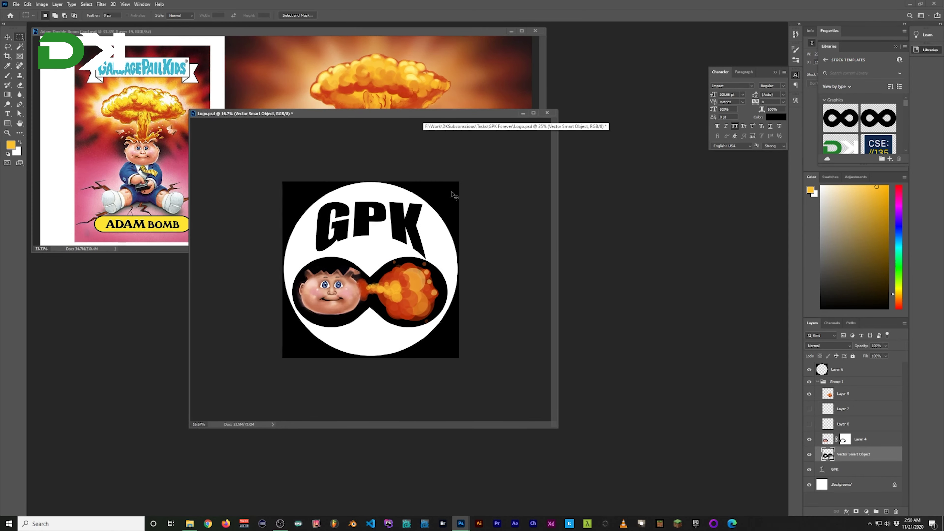
key("f")
key("f")
key("f")
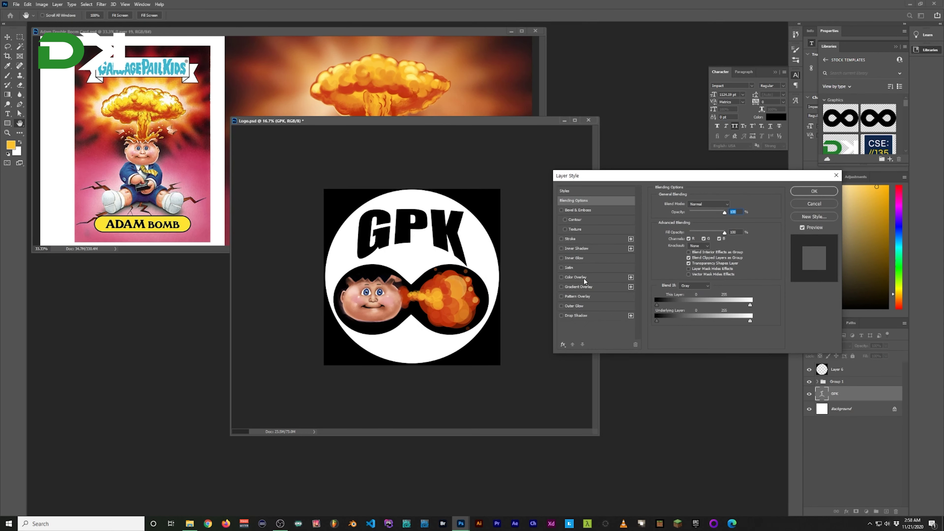
left_click(587, 286)
left_click_drag(703, 180, 698, 192)
left_click(698, 234)
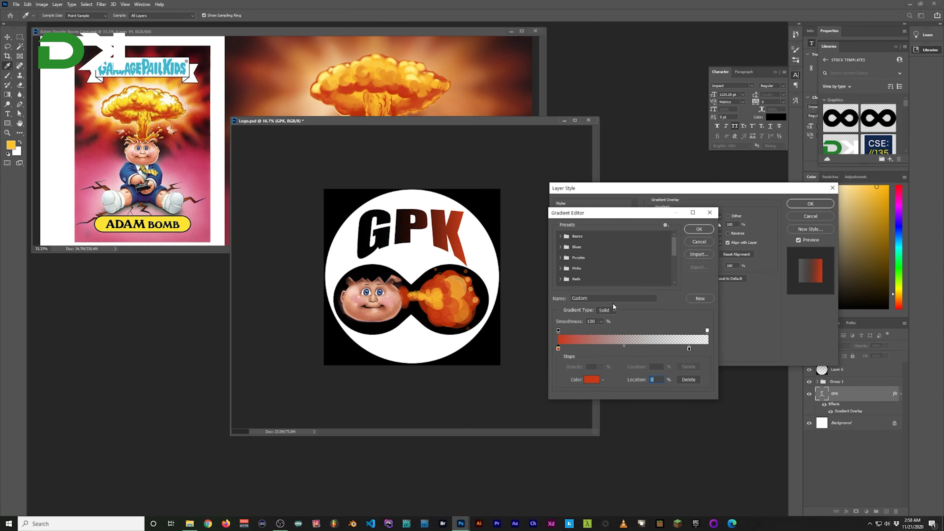
left_click(592, 380)
left_click(162, 354)
key("Return")
key("Return")
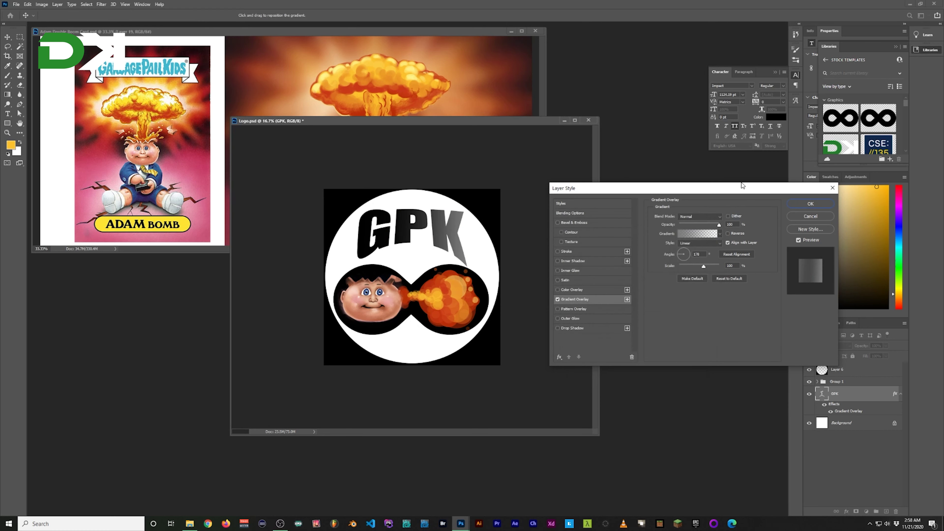
Add Bevel & Emboss and Drop Shadow to GPK, then hide the black background layer
left_click_drag(742, 185, 732, 182)
left_click(563, 220)
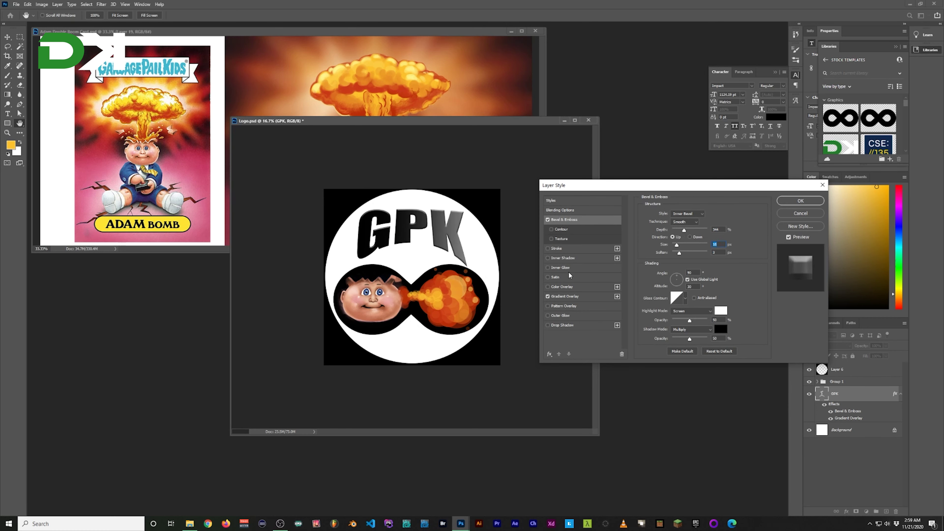
left_click(571, 326)
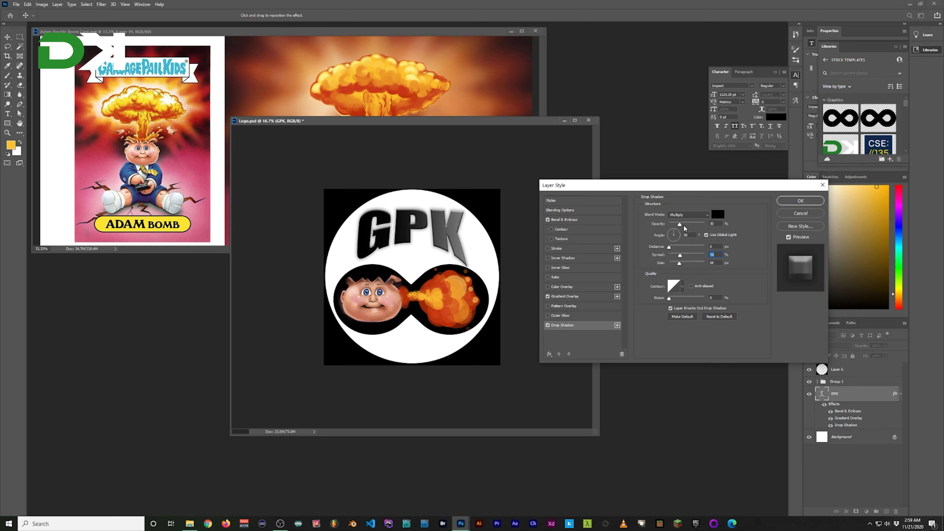
left_click(784, 216)
left_click(809, 369)
Copy the merged logo into a new 2868 px square document, scaled to about a fifth at top centre
key("ctrl+a")
key("ctrl+shift+c")
key("ctrl+n")
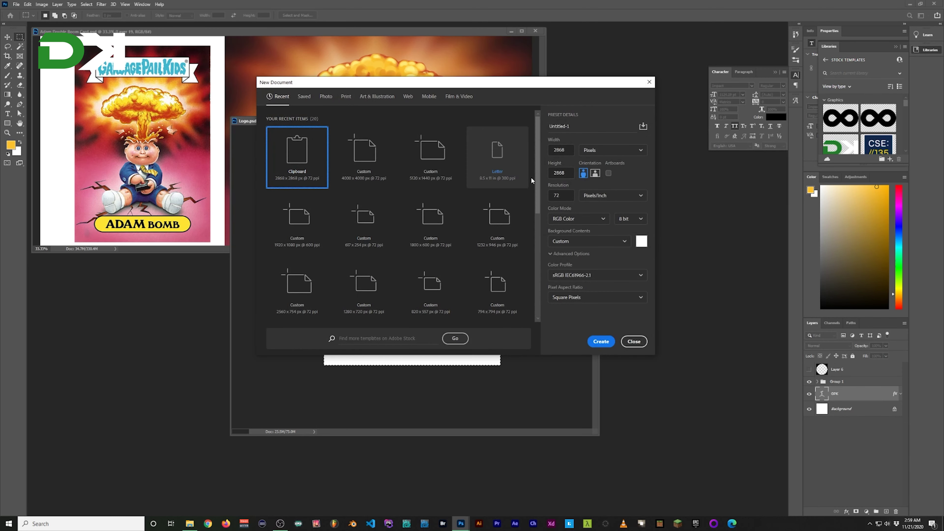
key("Return")
key("ctrl+v")
key("ctrl+t")
mouse_move(57, 122)
left_mouse_down()
mouse_move(286, 136)
mouse_move(299, 105)
left_mouse_up()
key("Return")
left_click_drag(390, 200, 389, 179)
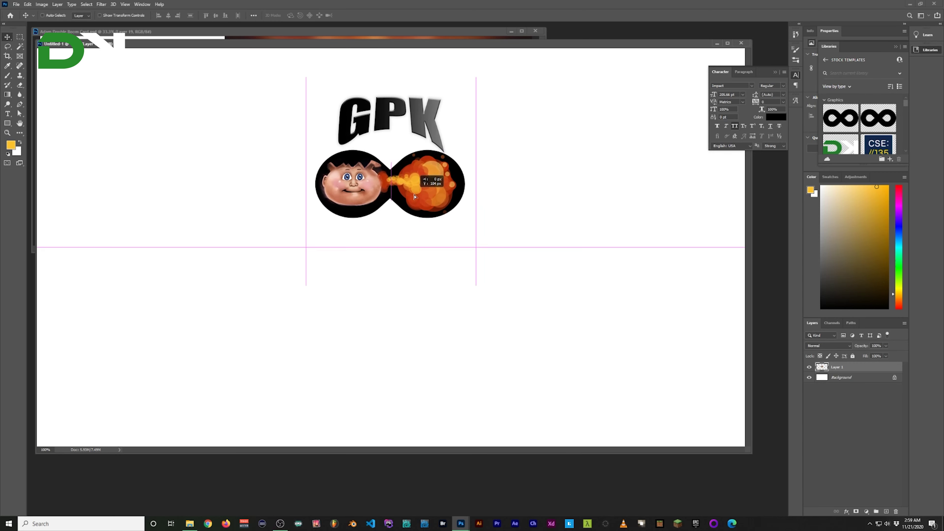
Draw a filled rectangle band across the top half behind the logo
key("f")
key("ctrl+shift+alt+n")
left_click_drag(81, 62, 803, 281)
key("alt+BackSpace")
key("ctrl+d")
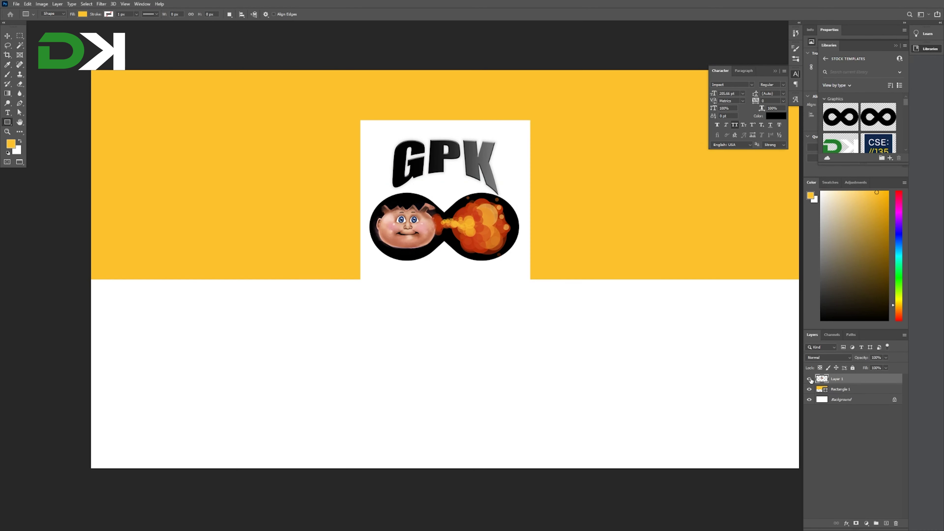
Paste the logo again and scale it down onto the band
key("f")
key("f")
key("ctrl+v")
key("ctrl+t")
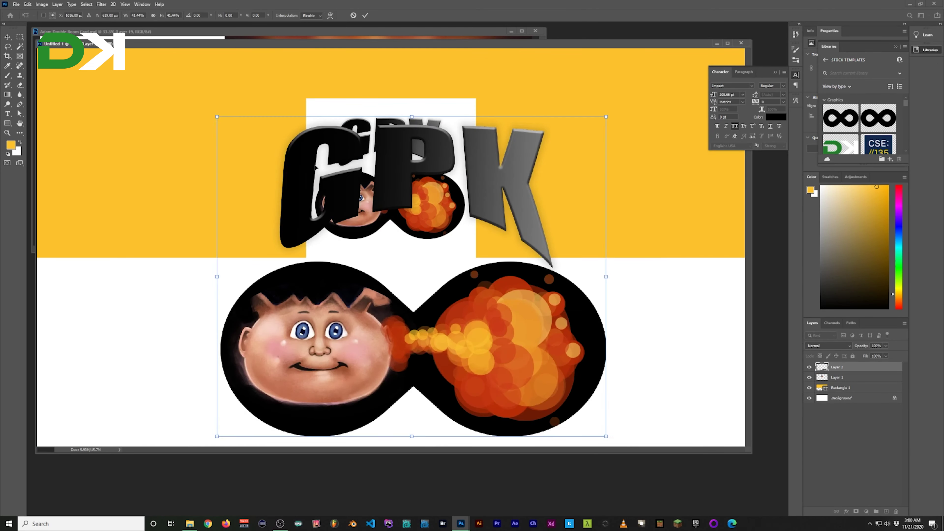
left_click_drag(44, 52, 296, 113)
key("Return")
Save the banner as quick web.psd
key("ctrl+shift+s")
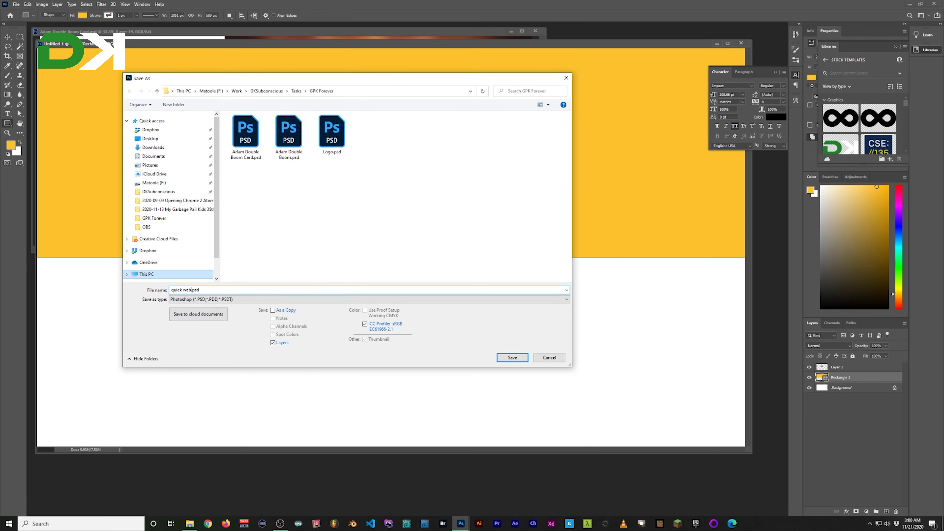
key("Return")
key("f")
Recolour the top band to the flame's orange-red
key("ctrl+shift+alt+n")
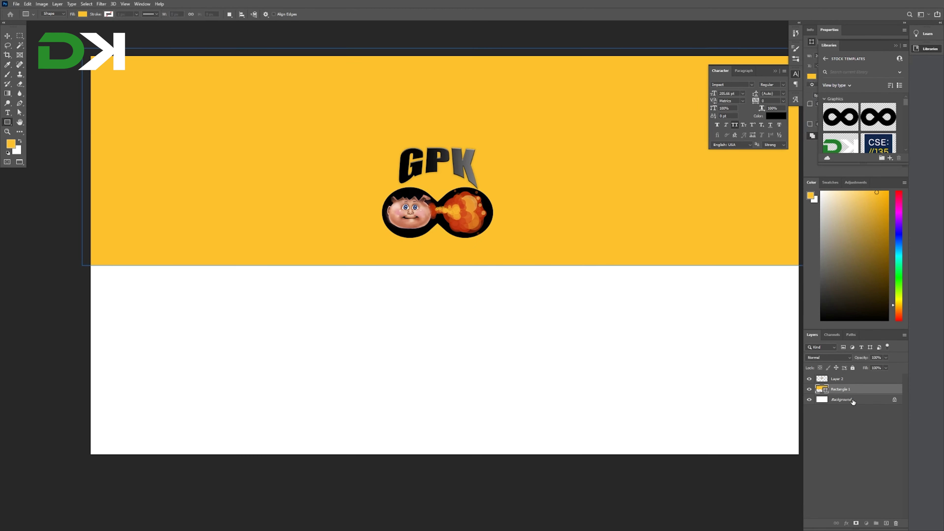
key("f")
double_click(821, 387)
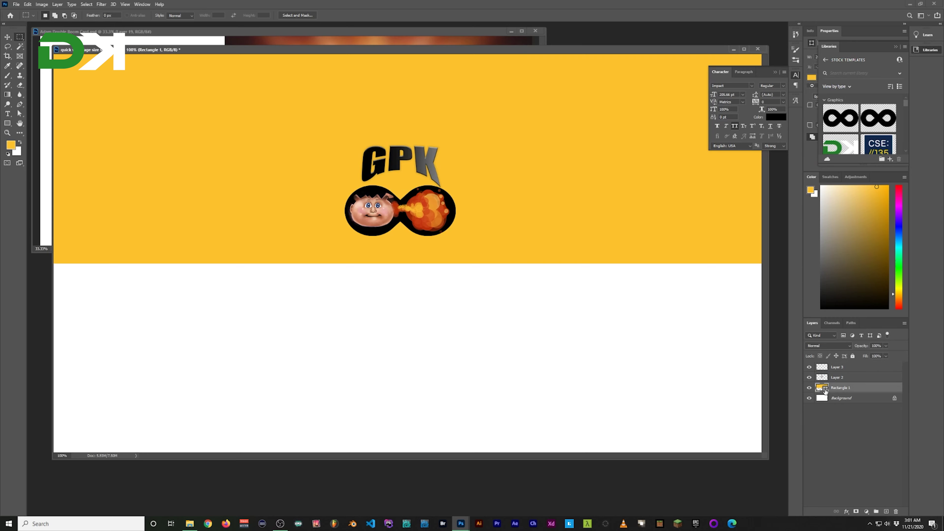
left_click(423, 195)
key("Return")
Add the heading IS COMING SOON below the band and scale it to about half size
key("f")
key("t")
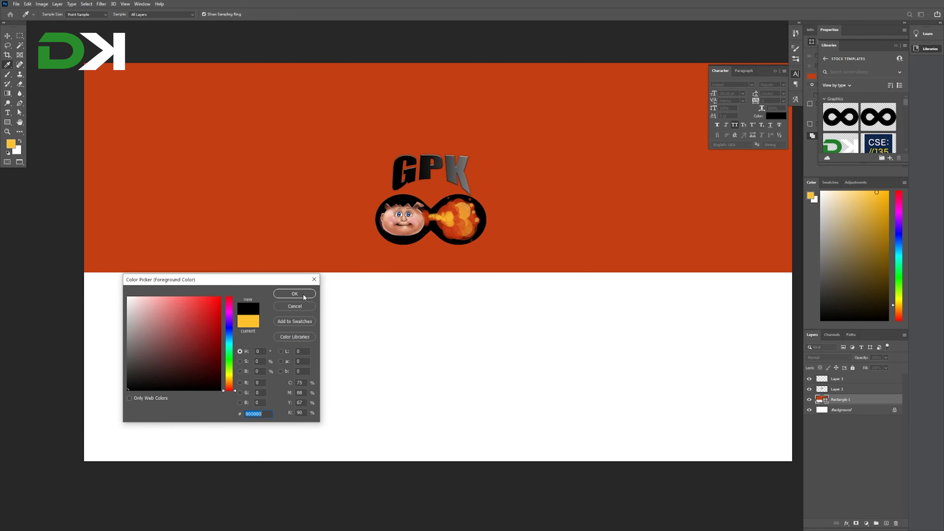
left_click(414, 336)
type("IS COMING SOON")
key("ctrl+Return")
key("v")
mouse_move(410, 288)
left_mouse_down()
mouse_move(476, 338)
mouse_move(473, 324)
left_mouse_up()
key("ctrl+t")
left_click_drag(177, 305, 304, 310)
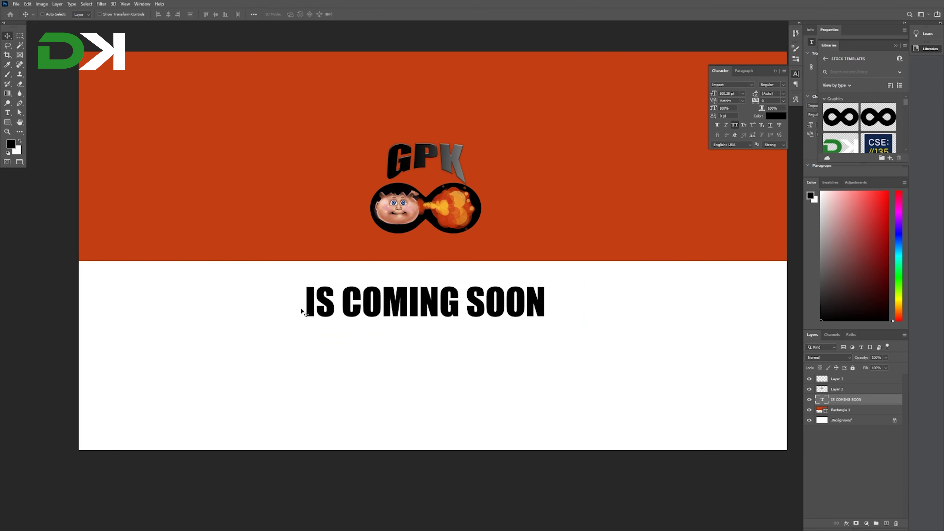
key("Return")
key("t")
left_click(494, 321)
Set the IS COMING SOON text to Open Sans at 60 pt
key("ctrl+a")
left_click(81, 14)
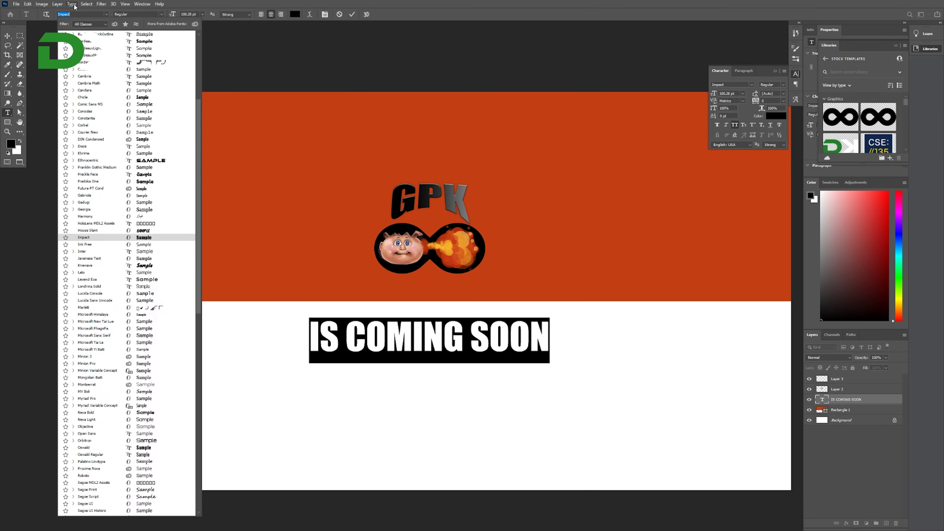
type("open")
key("Return")
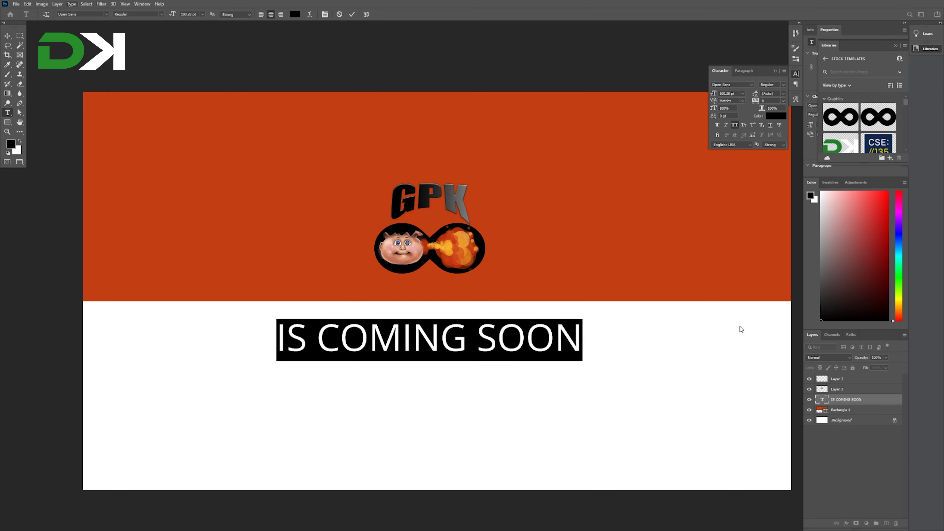
type("60")
key("Return")
left_click(402, 338)
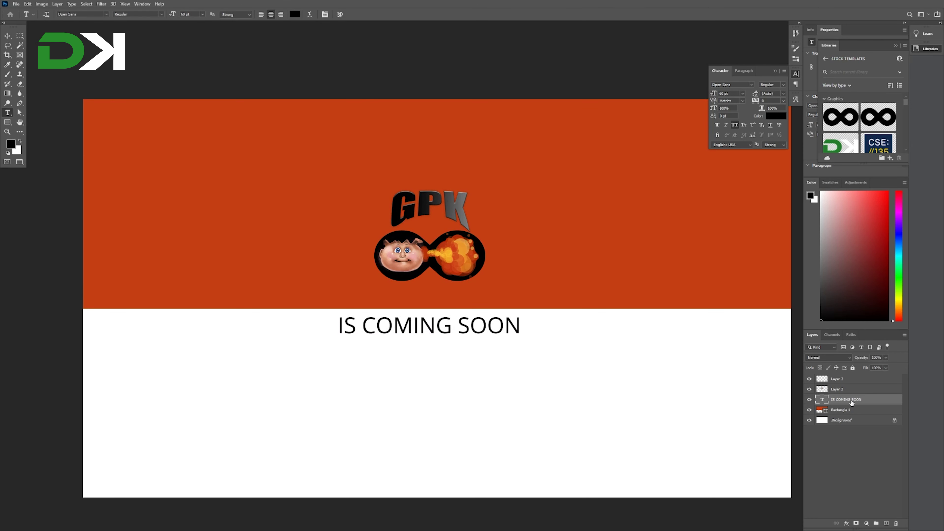
Duplicate the heading above it and retype the copy as FOREVER
key("ctrl+j")
left_click_drag(437, 327, 436, 301)
type("FOREVER")
key("ctrl+Return")
key("alt+bracketleft")
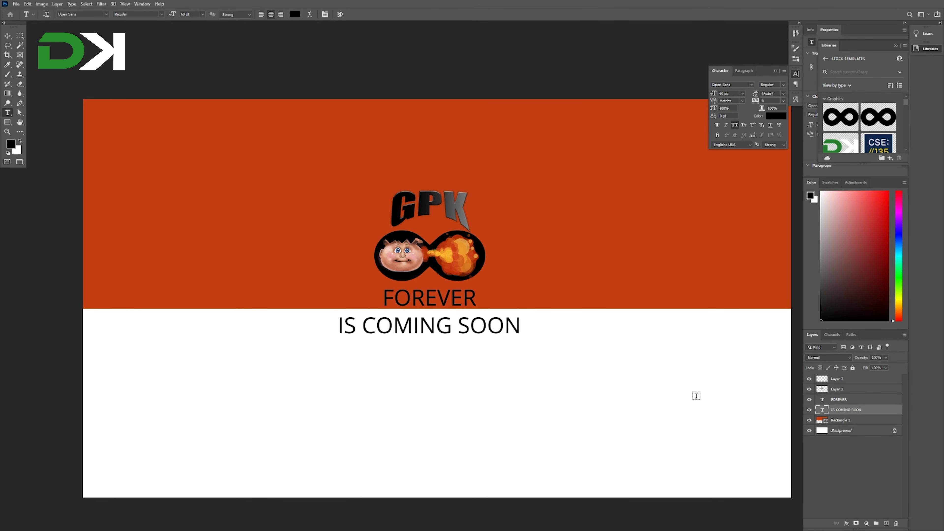
Make the IS COMING SOON heading ExtraBold at 100 pt
key("Return")
left_click(158, 14)
left_click(156, 69)
left_click(192, 14)
type("100")
key("Return")
key("ctrl+Return")
key("v")
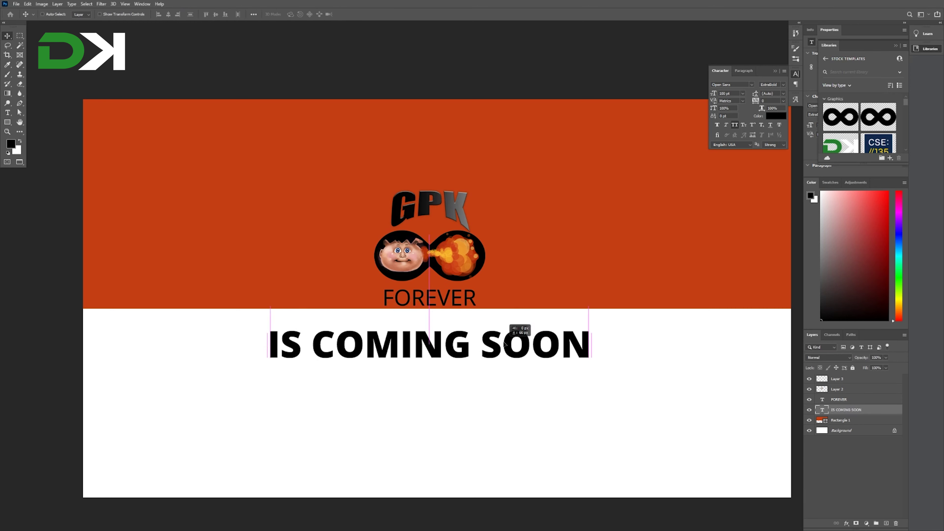
Set FOREVER in Impact and move it just beneath the logo
key("alt+bracketright")
key("Return")
type("Impact")
key("ctrl+Return")
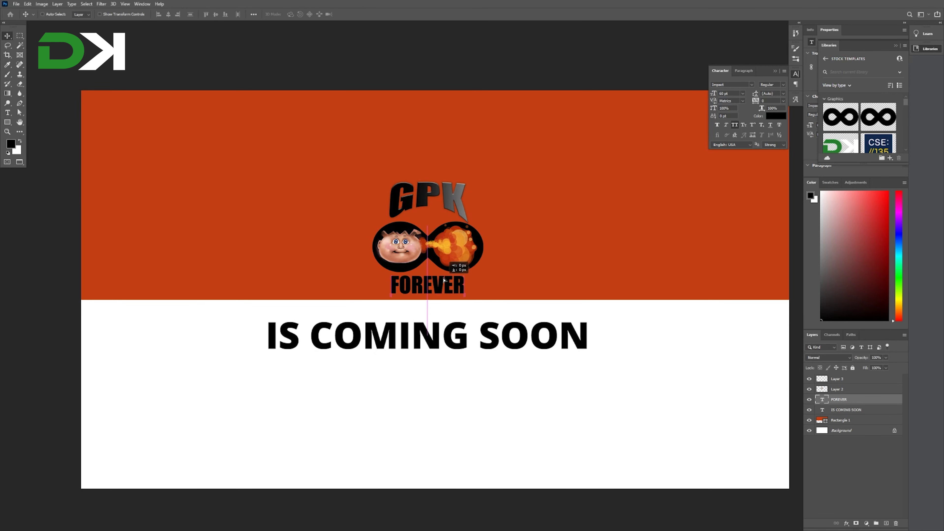
left_click_drag(443, 284, 443, 274)
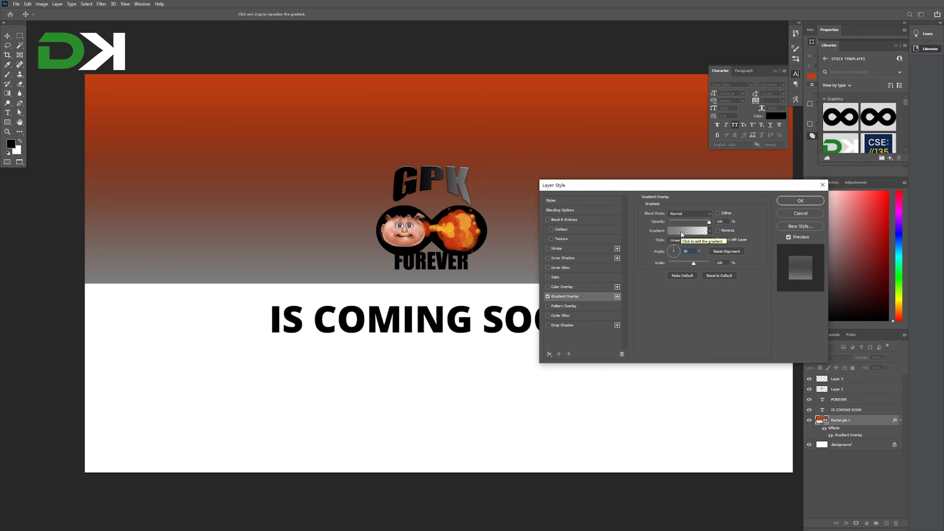
Recolour Rectangle 1's gradient overlay with a yellow-orange stop and a fully opaque right stop
left_click_drag(234, 388, 234, 379)
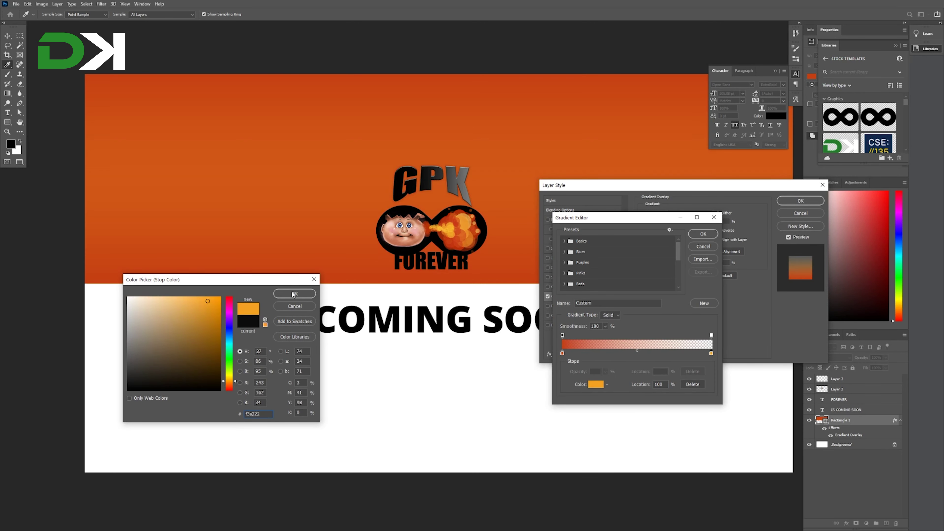
left_click(295, 294)
left_click_drag(605, 372, 740, 385)
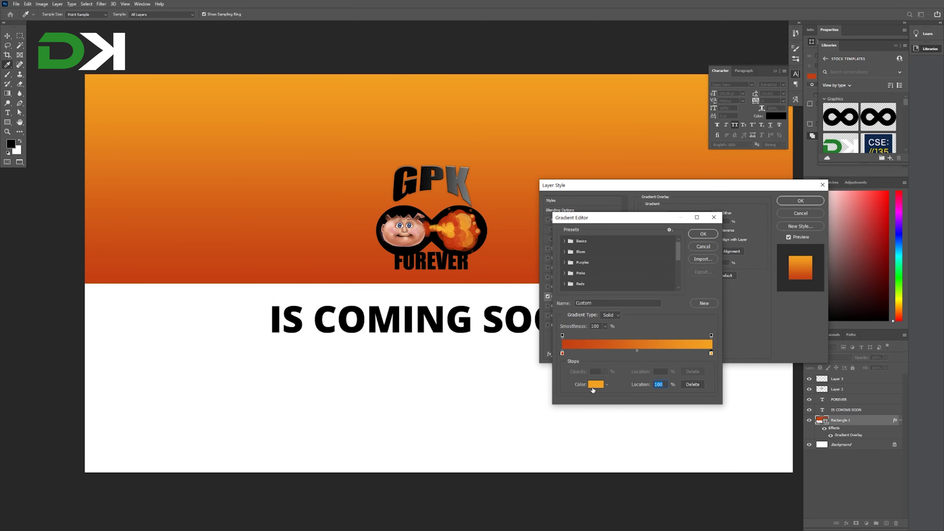
left_click(703, 234)
left_click(800, 200)
Duplicate the orange top band layer and hide the original
key("v")
left_click_drag(513, 298, 496, 301)
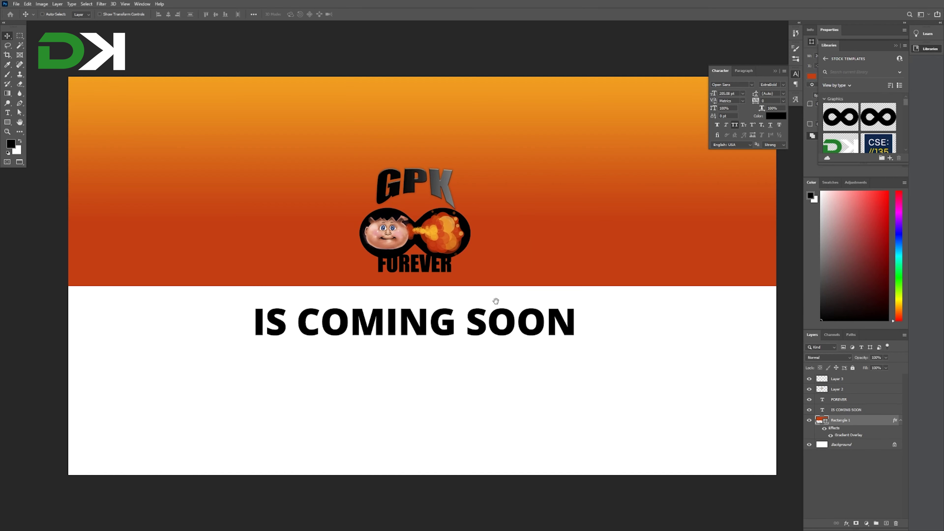
left_click_drag(884, 425, 887, 523)
left_click(809, 431)
Change the copied band's gradient stops to teal and blue
double_click(895, 420)
left_click(650, 208)
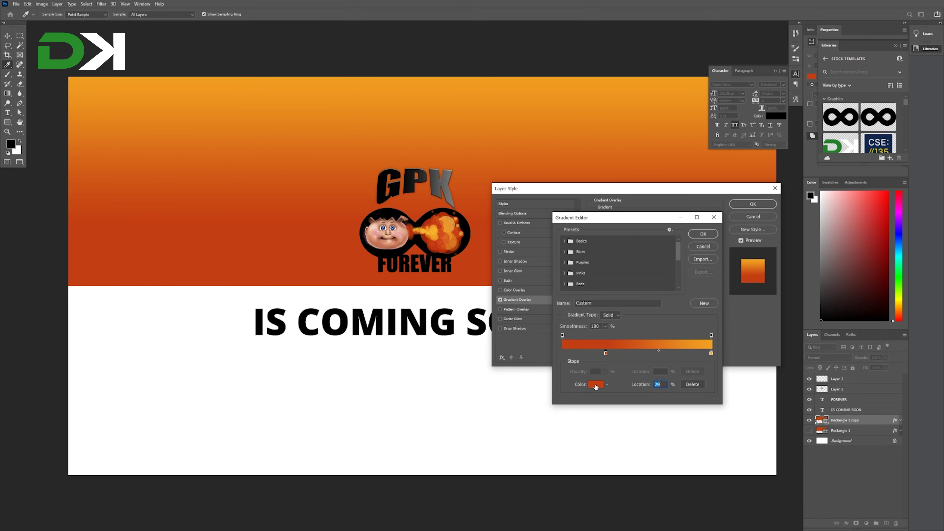
double_click(605, 353)
left_click(208, 324)
key("Return")
double_click(711, 352)
left_click(209, 316)
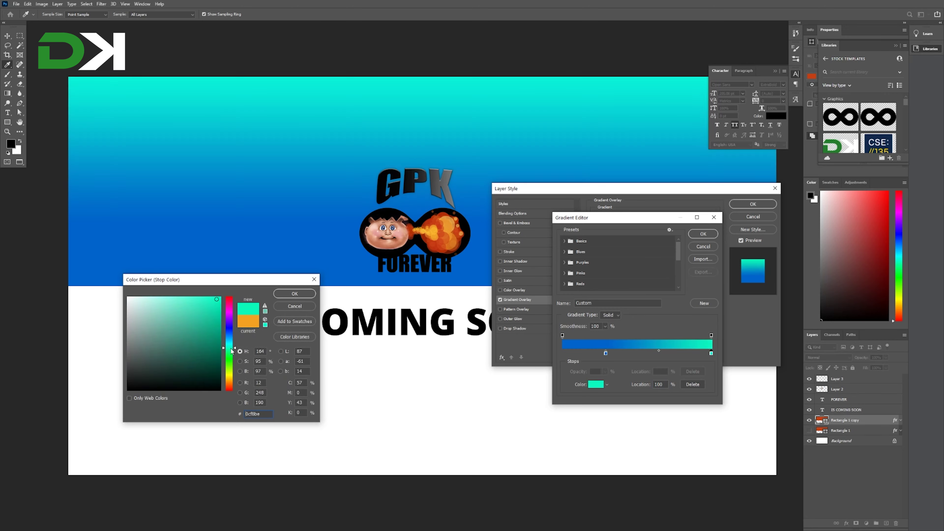
key("Return")
key("Return")
key("Return")
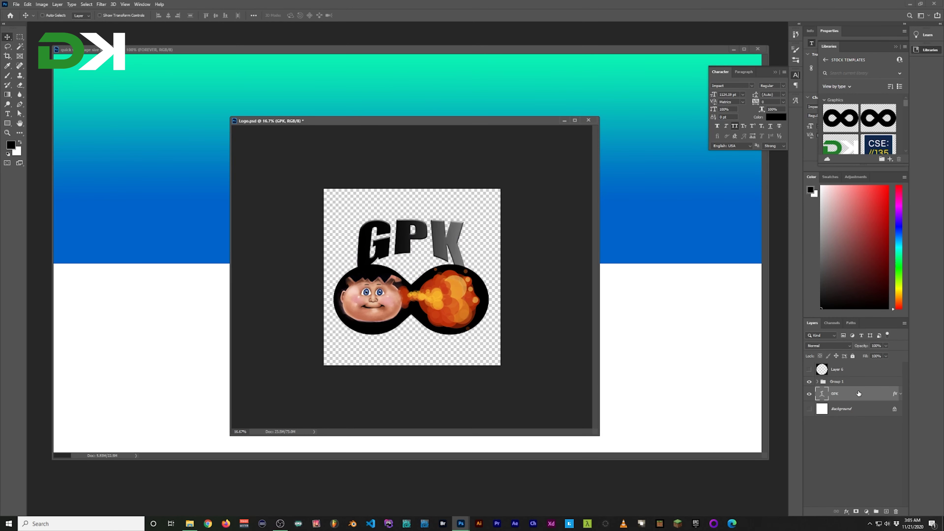
Make the GPK text's gradient shading run vertically and check its left stop colour
left_click(627, 251)
left_click(640, 233)
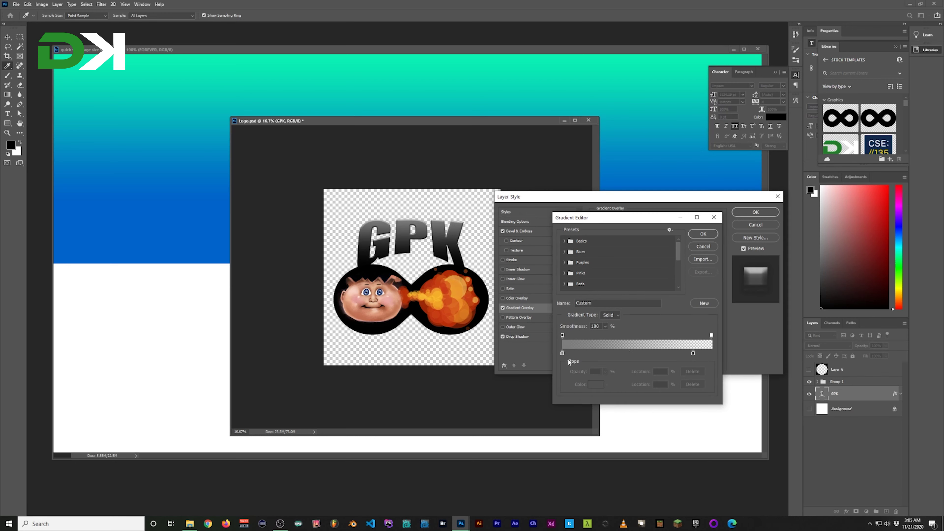
double_click(562, 353)
key("Escape")
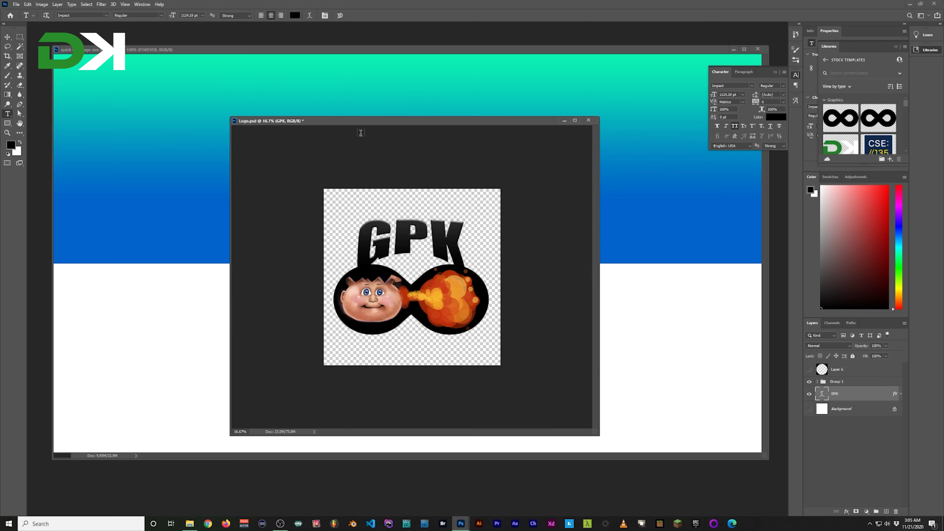
Warp the GPK text into a lower arc and move it upward
left_click_drag(642, 179, 677, 180)
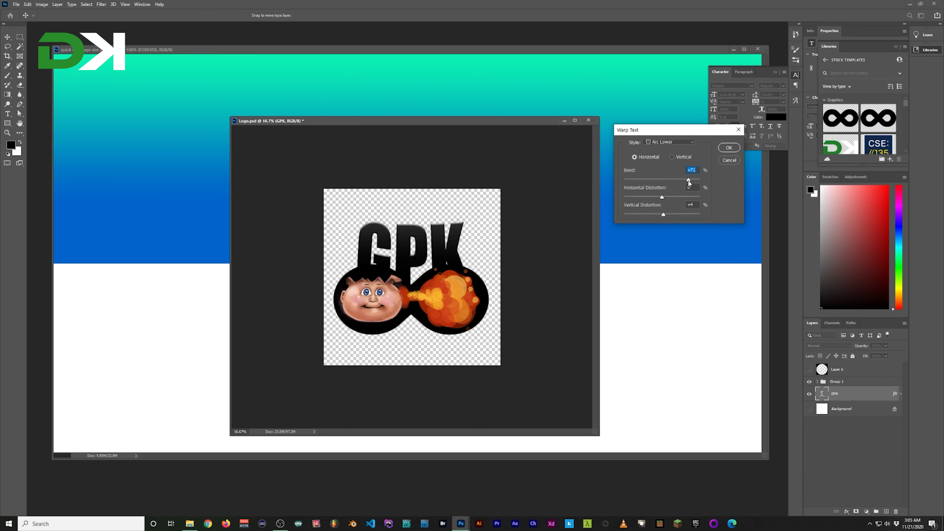
key("Return")
left_click_drag(426, 263, 446, 320)
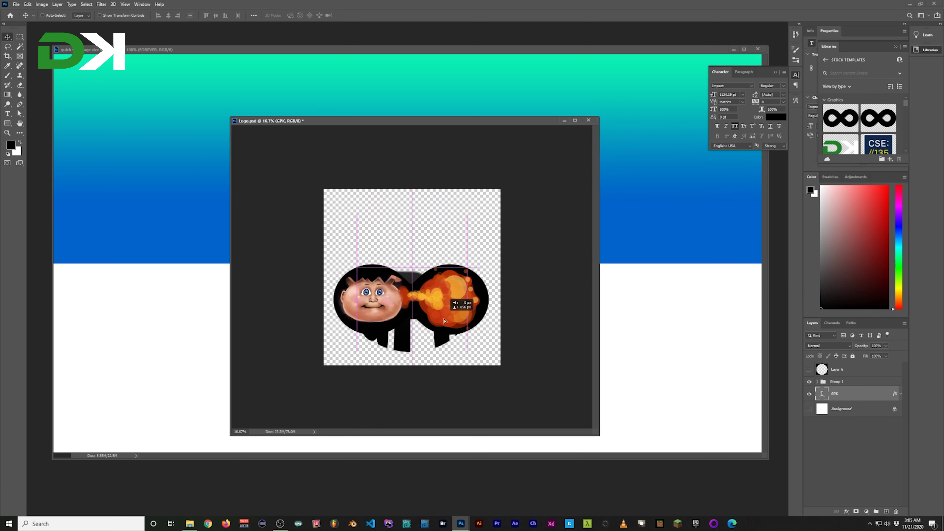
left_click_drag(469, 122, 476, 95)
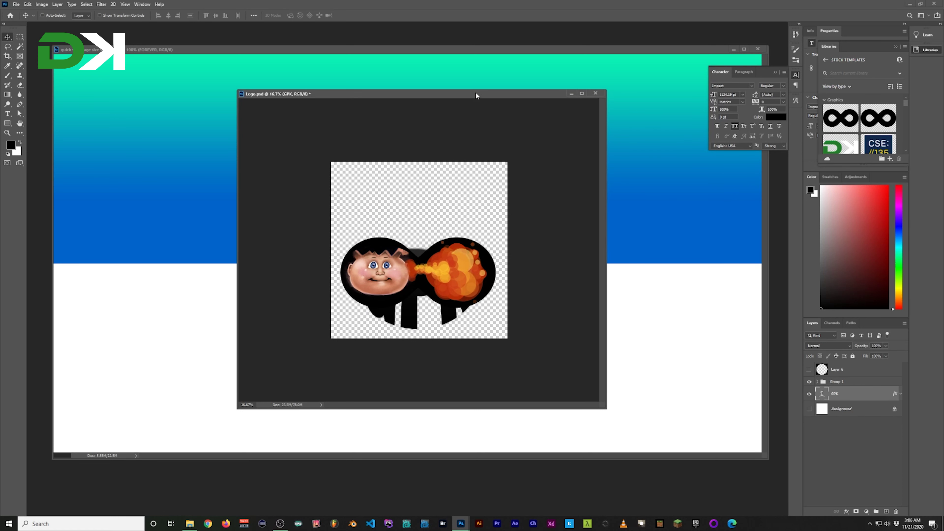
Duplicate GPK, warp the copy with Arc Upper, and position it above the circles
key("ctrl+j")
left_click_drag(433, 291, 433, 234)
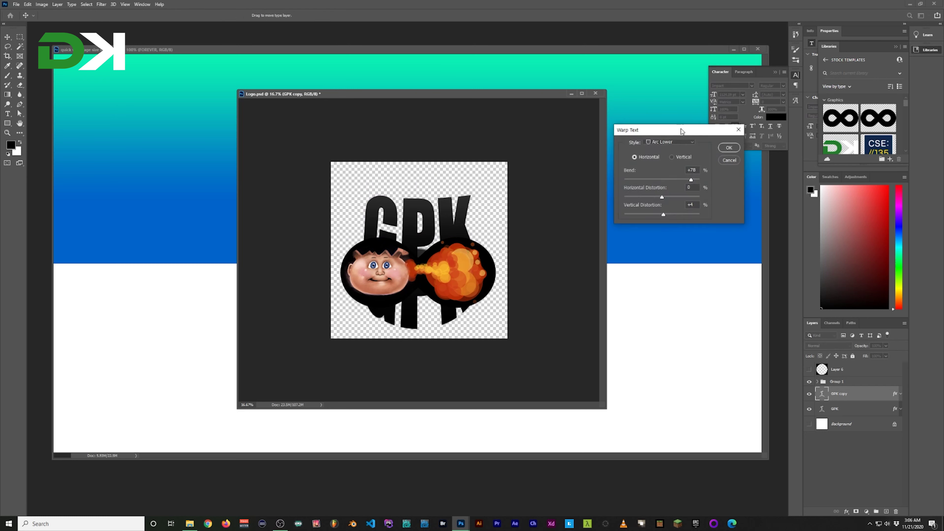
left_click(671, 160)
left_click(655, 200)
left_click_drag(636, 200, 684, 201)
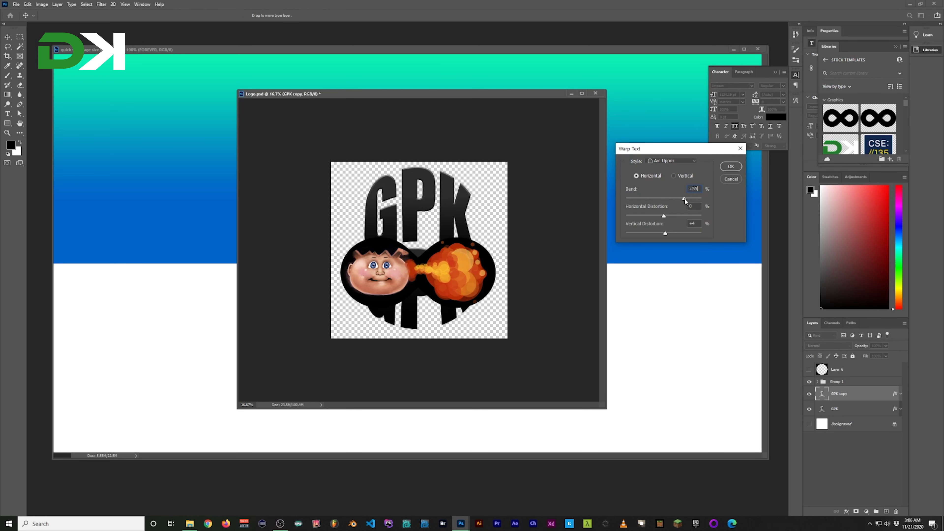
key("Return")
left_click_drag(444, 209, 444, 225)
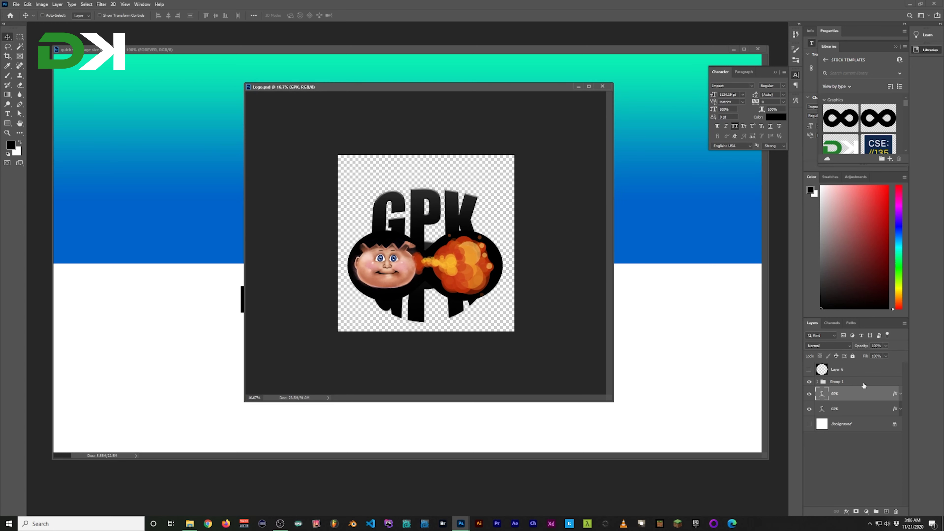
Place the arched FOREVER text below the circles and show the white frame Layer 6
left_click(819, 408)
type("FOREVER")
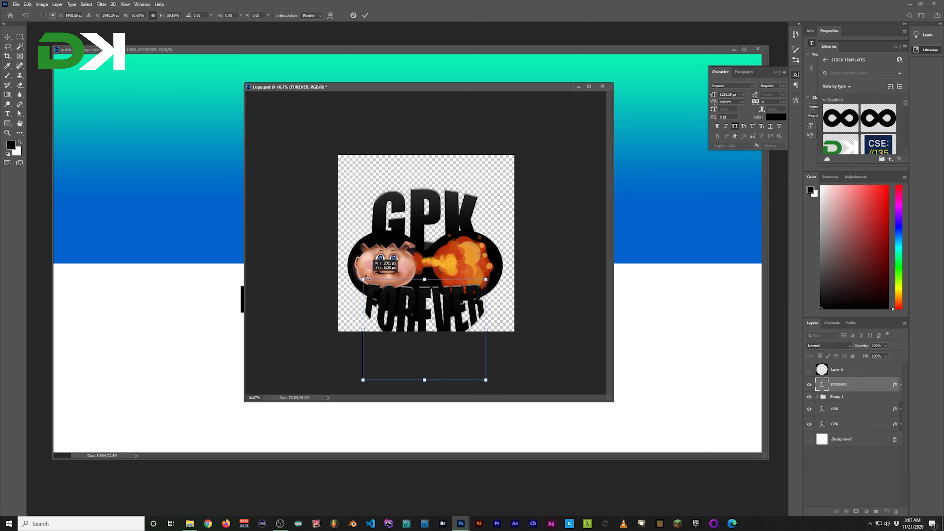
left_click_drag(446, 291, 446, 301)
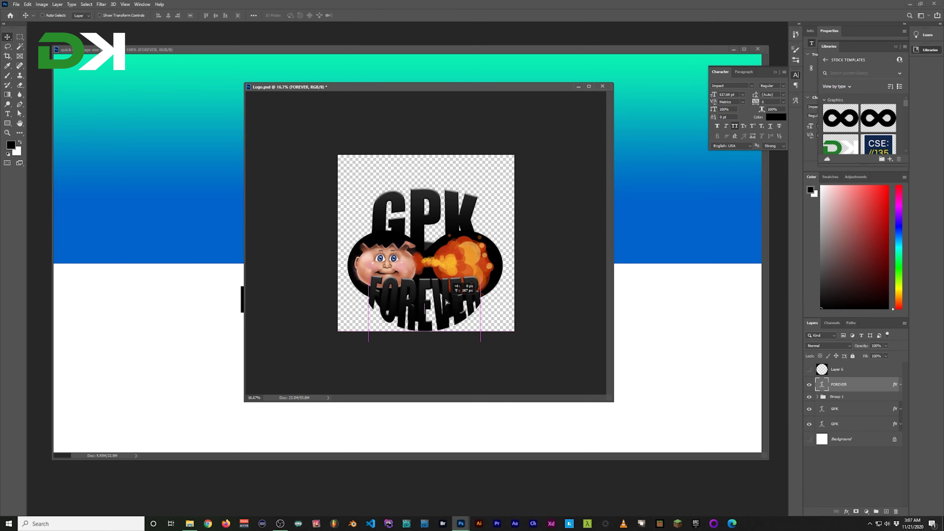
left_click(850, 409, "shift")
left_click(809, 370)
Give FOREVER a tightened drop shadow plus a second dark, tight, smaller drop shadow
left_click(830, 390)
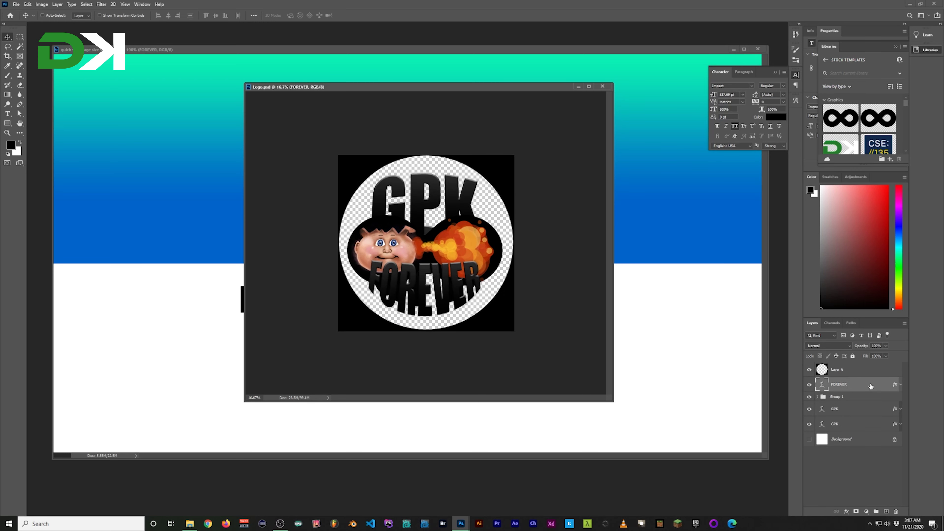
key("f")
double_click(862, 396)
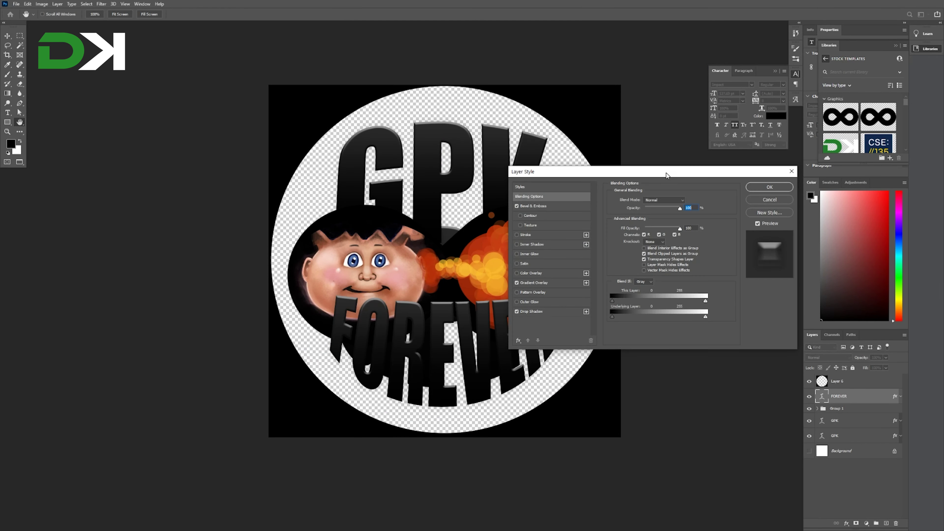
left_click(539, 310)
left_click_drag(644, 170, 705, 103)
mouse_move(716, 182)
left_mouse_down()
mouse_move(726, 173)
mouse_move(724, 143)
left_mouse_up()
left_click_drag(711, 182, 718, 182)
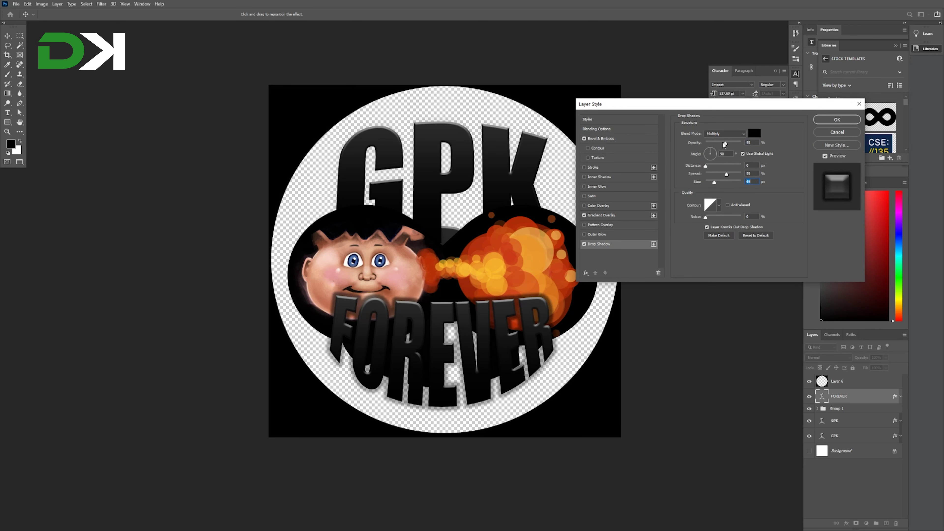
mouse_move(726, 143)
left_mouse_down()
mouse_move(717, 144)
mouse_move(723, 173)
mouse_move(711, 174)
left_mouse_up()
left_click(654, 244)
left_click_drag(718, 182, 712, 182)
left_click_drag(717, 143, 740, 143)
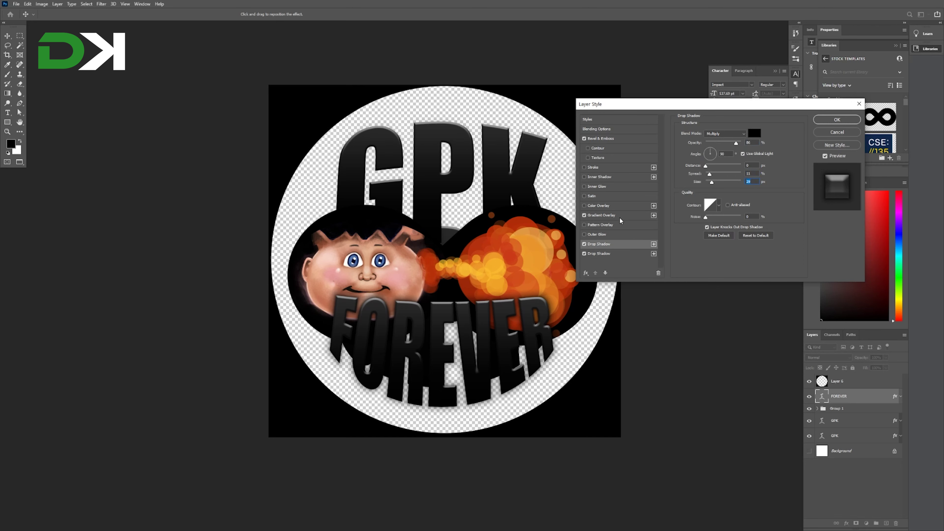
Change a FOREVER gradient overlay stop to brown #7a594f
left_click(694, 354)
double_click(562, 353)
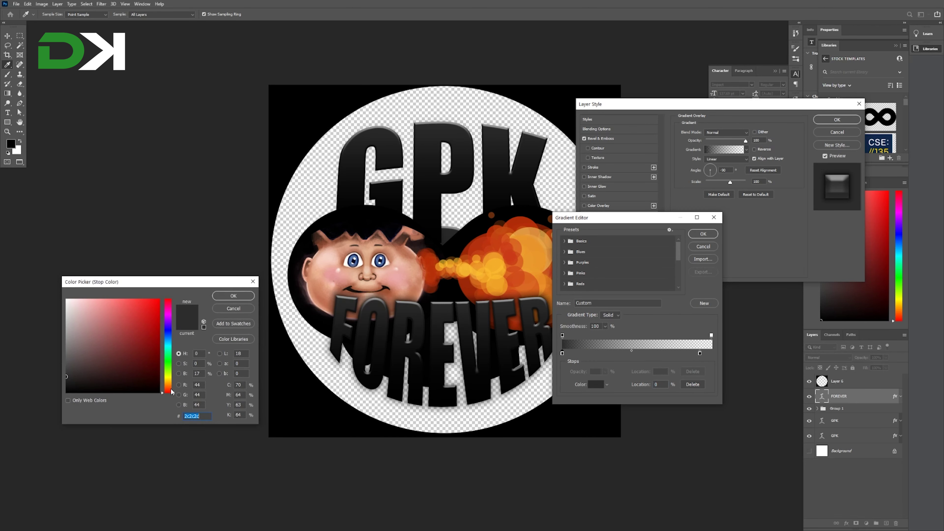
type("7a594f")
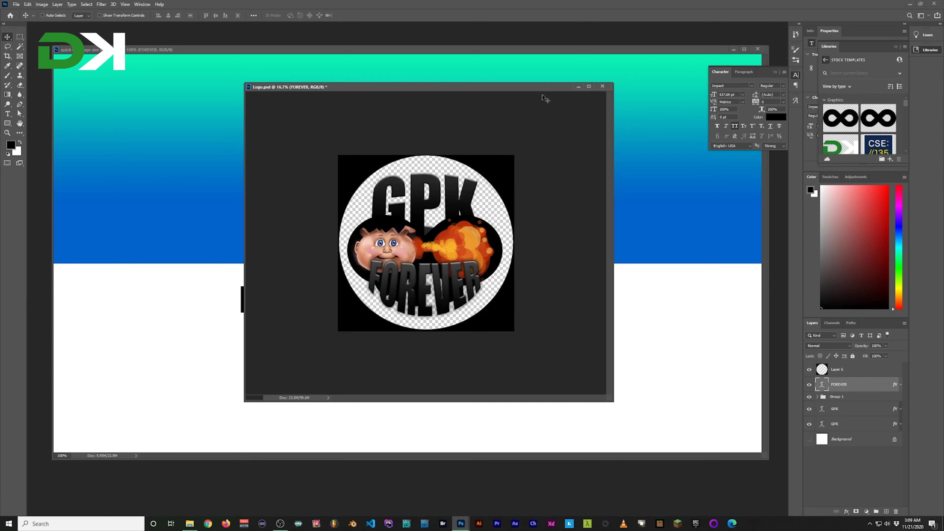
left_click_drag(504, 89, 555, 136)
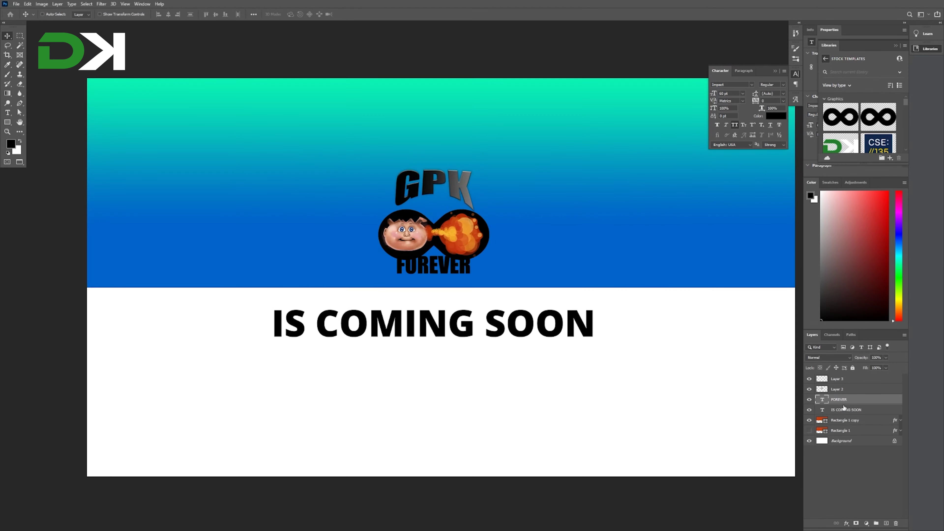
Swap in the new logo, shrink it onto the top band, and move the logo and IS COMING SOON heading lower
left_click(810, 399)
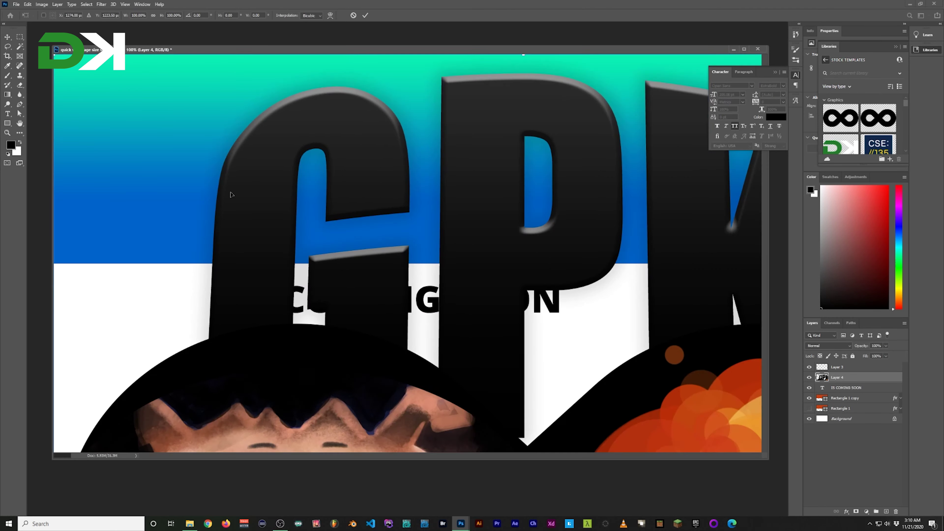
left_click_drag(230, 194, 335, 132)
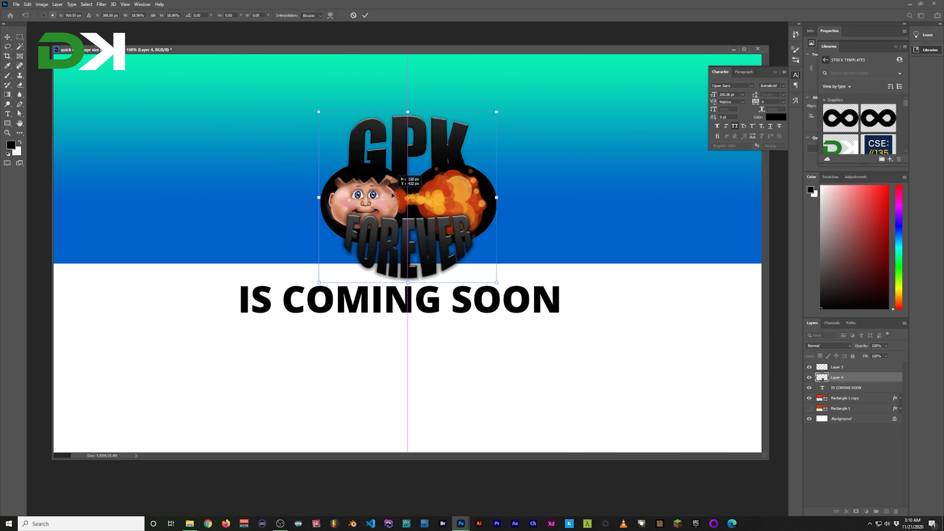
key("Return")
left_click_drag(399, 197, 399, 260)
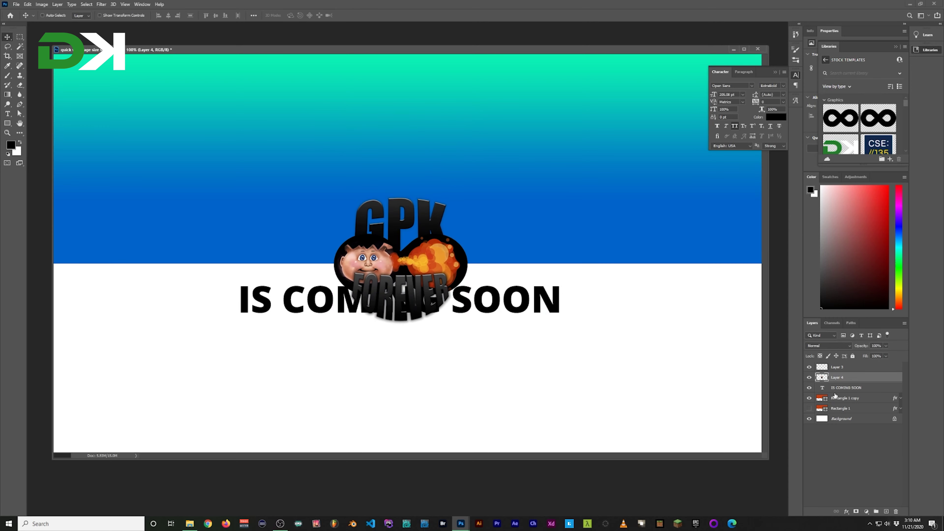
left_click_drag(409, 300, 409, 349)
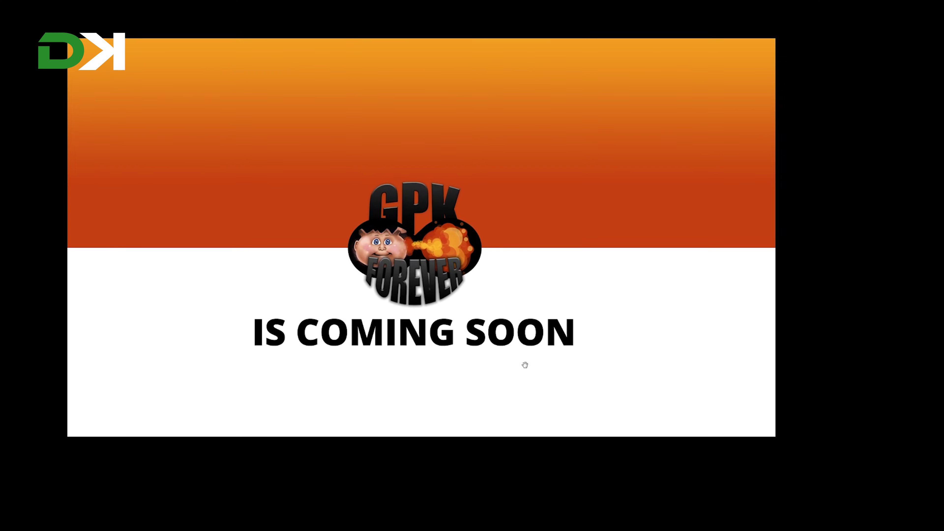
Switch windows and open Task Manager from the taskbar
key("alt+Tab")
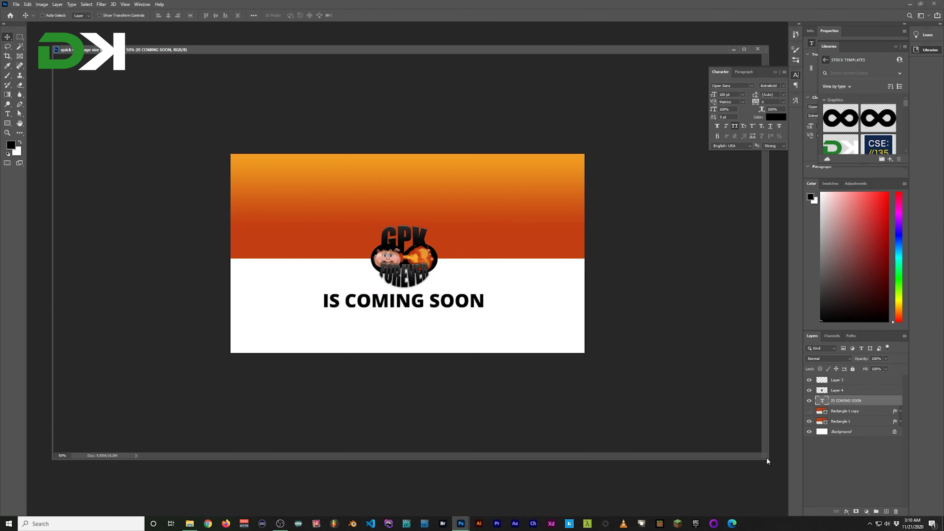
right_click(814, 523)
left_click(840, 483)
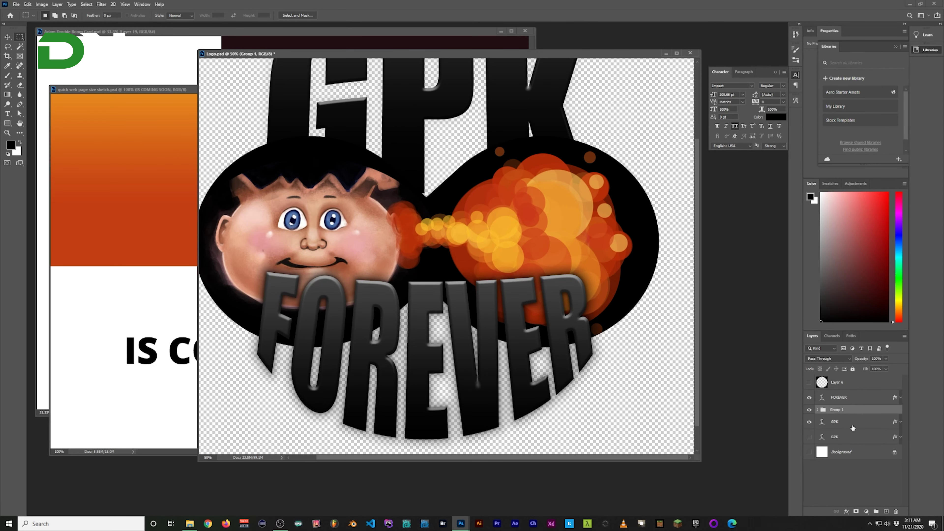
Paste the flame image into the logo and scale it over the right circle
left_click(863, 422)
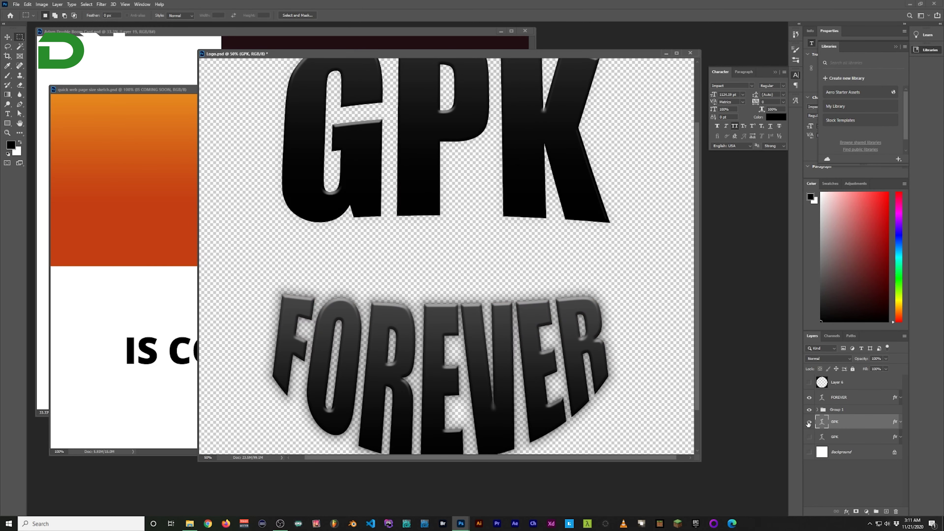
key("ctrl+v")
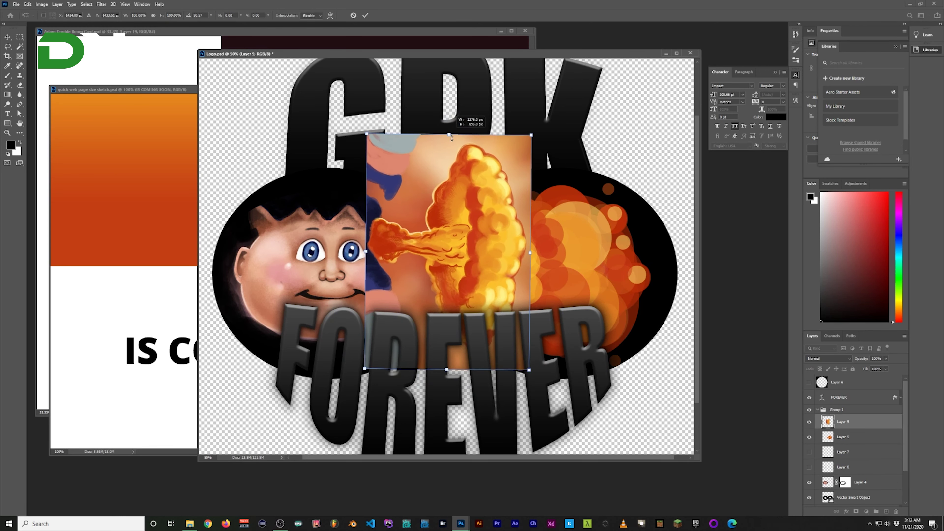
key("ctrl+t")
mouse_move(579, 348)
left_mouse_down()
mouse_move(612, 380)
mouse_move(666, 382)
left_mouse_up()
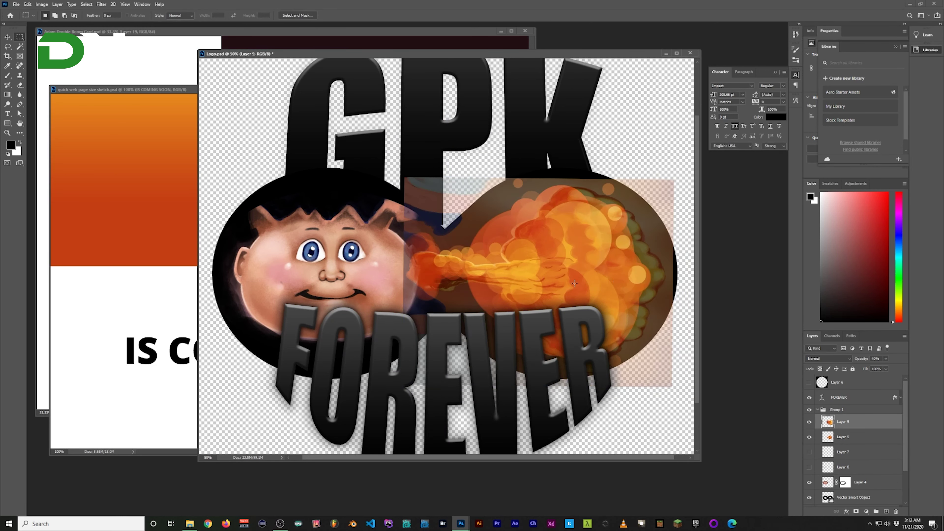
key("Return")
Mask the flame image and brush away its edges at 70% opacity to blend into the circle
left_click(809, 397)
scroll(855, 446, "down", 2)
left_click_drag(809, 473, 809, 488)
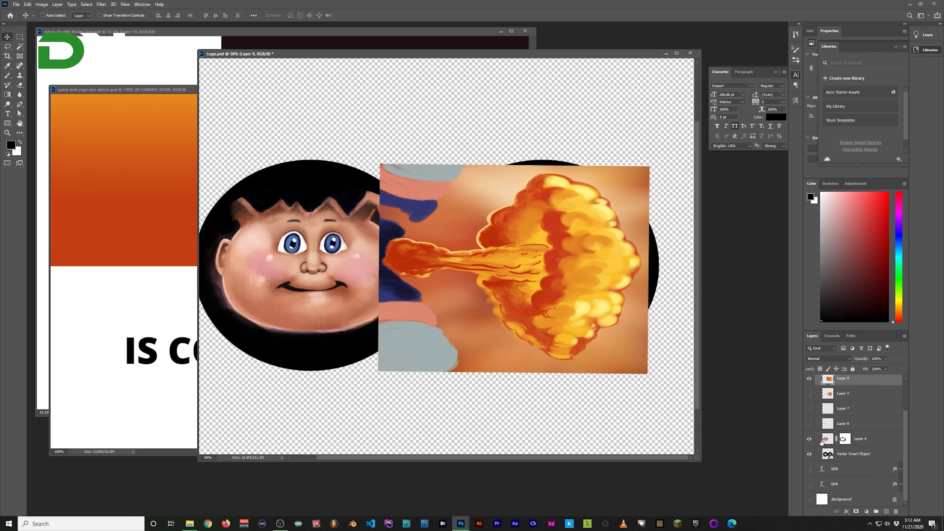
left_click(856, 512)
key("b")
left_click_drag(435, 342, 385, 376)
left_click_drag(472, 344, 595, 367)
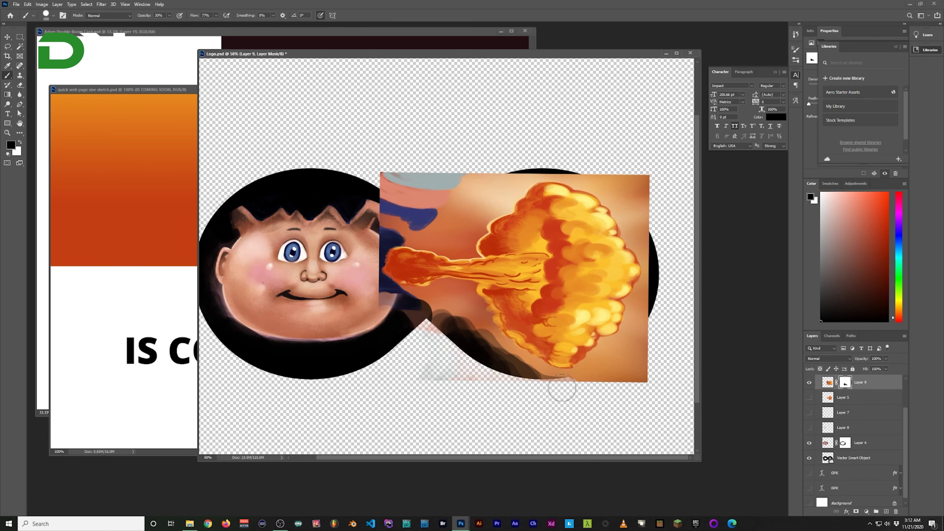
key("7")
left_click_drag(383, 177, 652, 201)
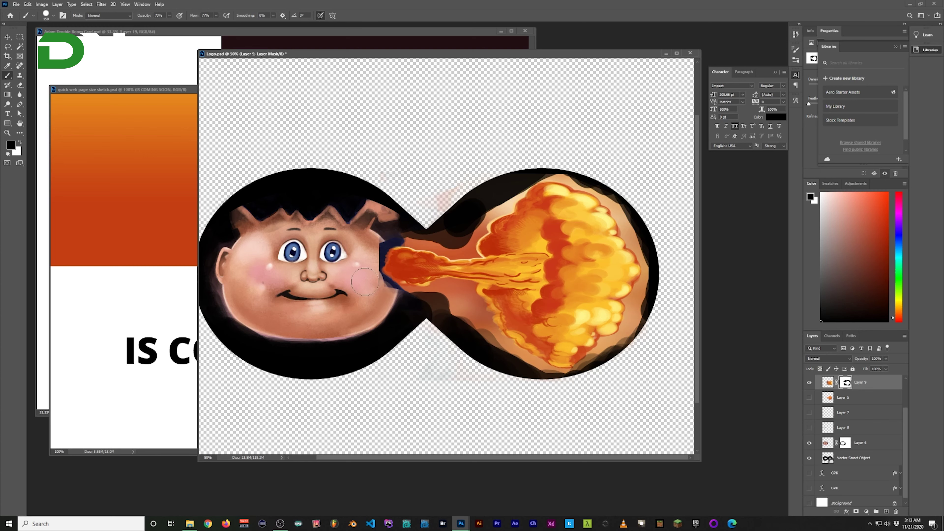
left_click_drag(440, 307, 611, 392)
scroll(612, 392, "up", 1)
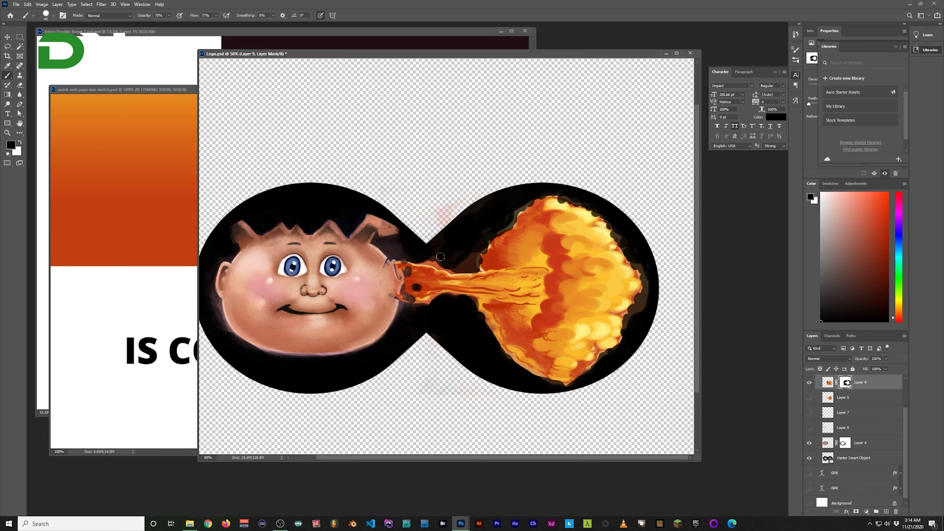
Zoom out and bring back the GPK and FOREVER lettering
key("ctrl+minus")
key("ctrl+minus")
key("ctrl+minus")
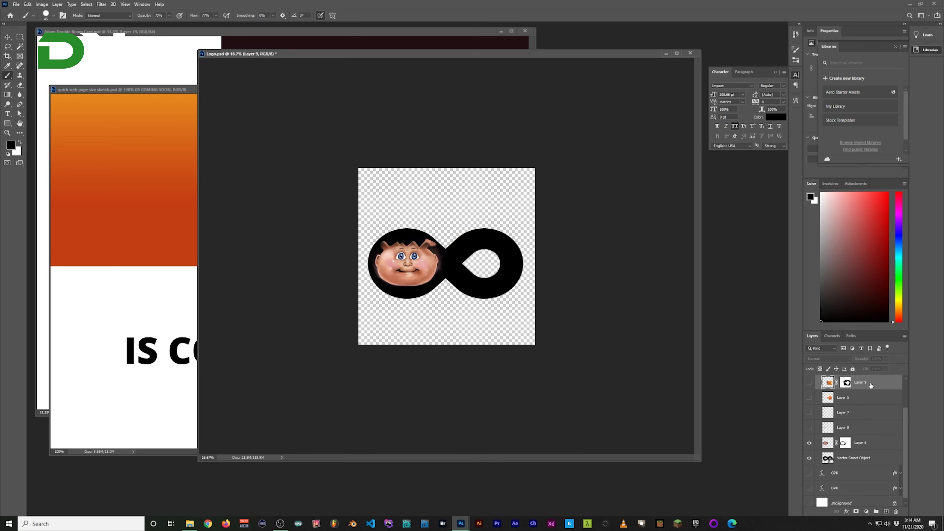
left_click(809, 397)
key("ctrl+alt+z")
key("ctrl+alt+z")
key("ctrl+alt+z")
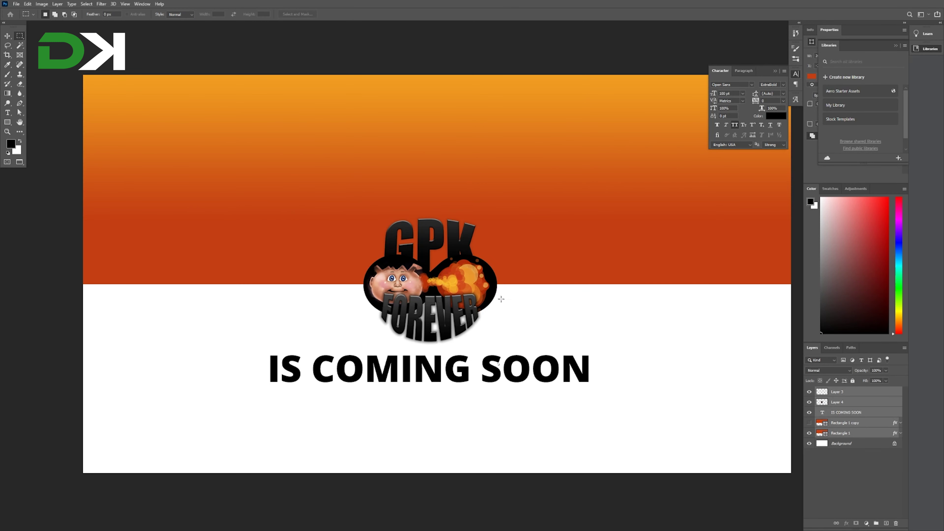
Return to the banner and shrink the IS COMING SOON heading to 60 pt
key("alt+Tab")
left_click(464, 311)
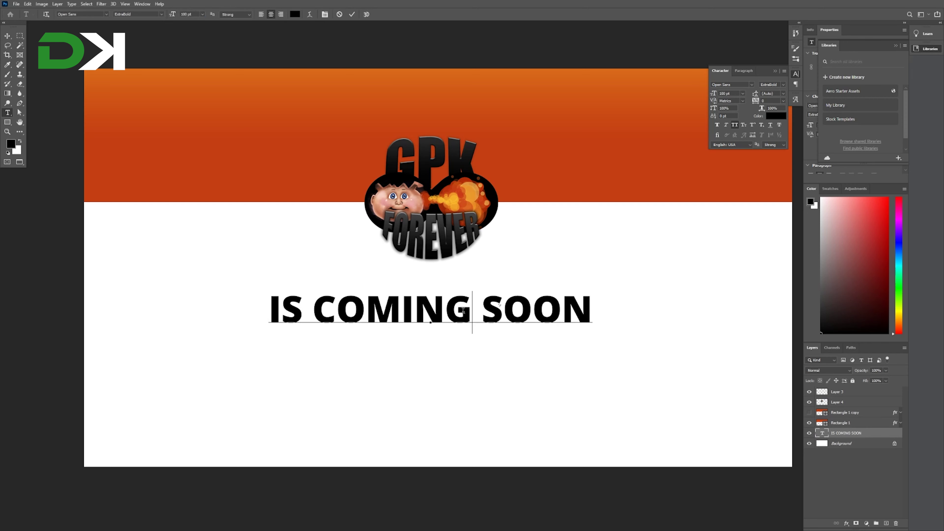
key("ctrl+a")
key("ctrl+Return")
Add a centred Regular 18 pt Lorem ipsum paragraph in #333333 under the heading
key("v")
left_click_drag(609, 391, 610, 394)
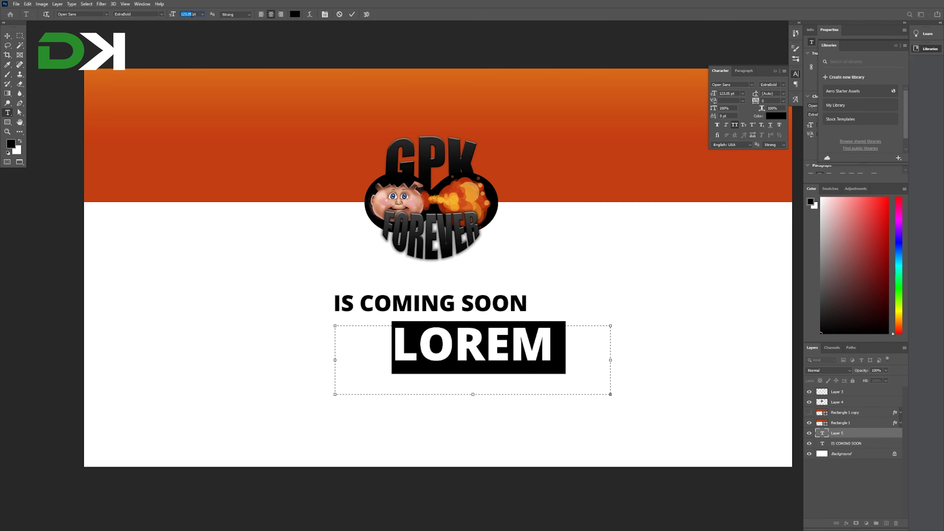
left_click(138, 14)
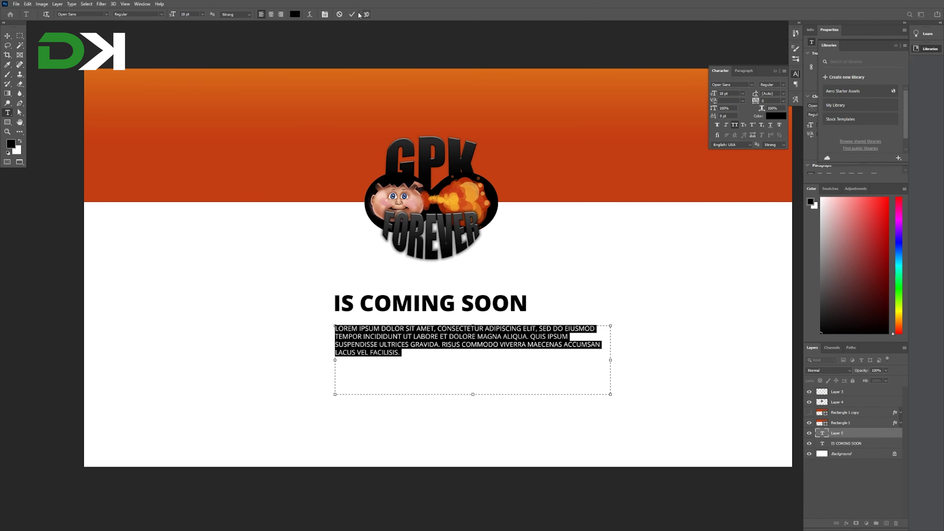
left_click(294, 14)
type("333")
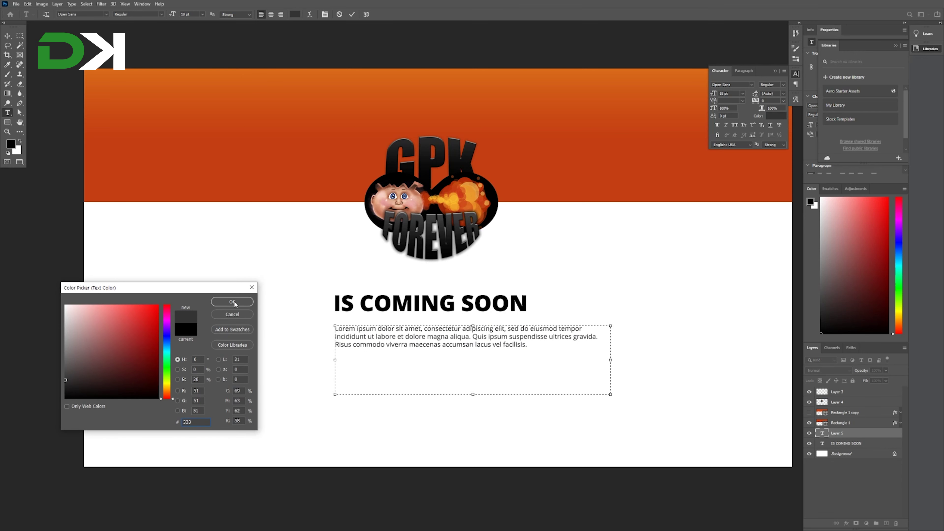
left_click(233, 301)
key("ctrl+Return")
left_click(569, 381)
key("ctrl+a")
key("ctrl+shift+c")
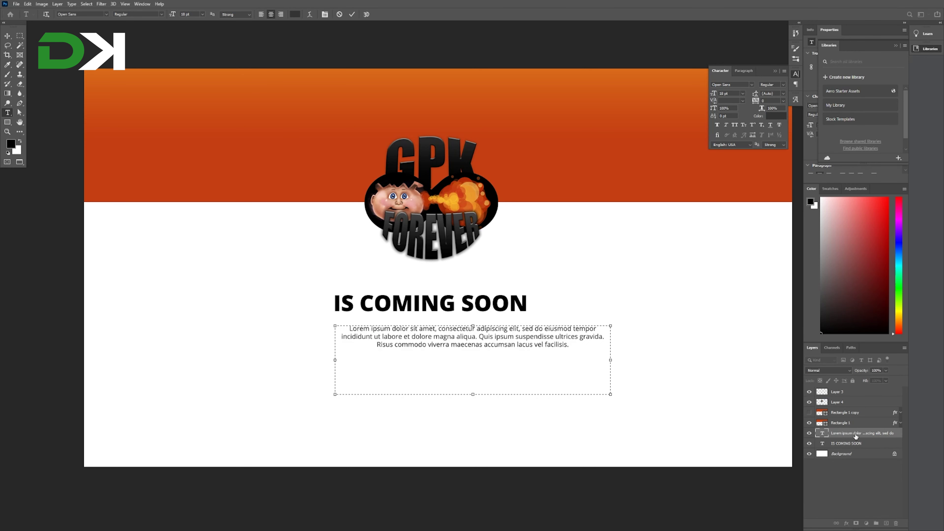
key("ctrl+Return")
key("m")
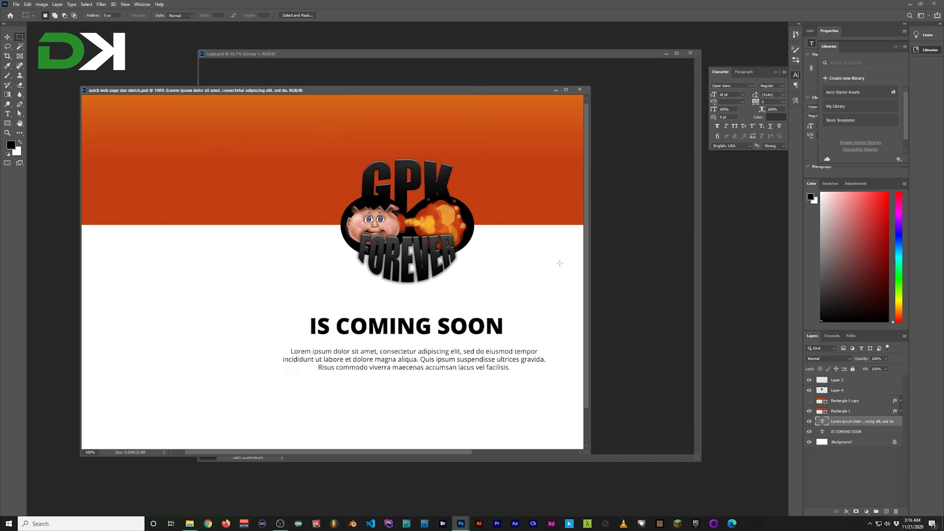
Tweak FOREVER's Bevel & Emboss style, then start a screen snip with Win+Shift+S
double_click(848, 399)
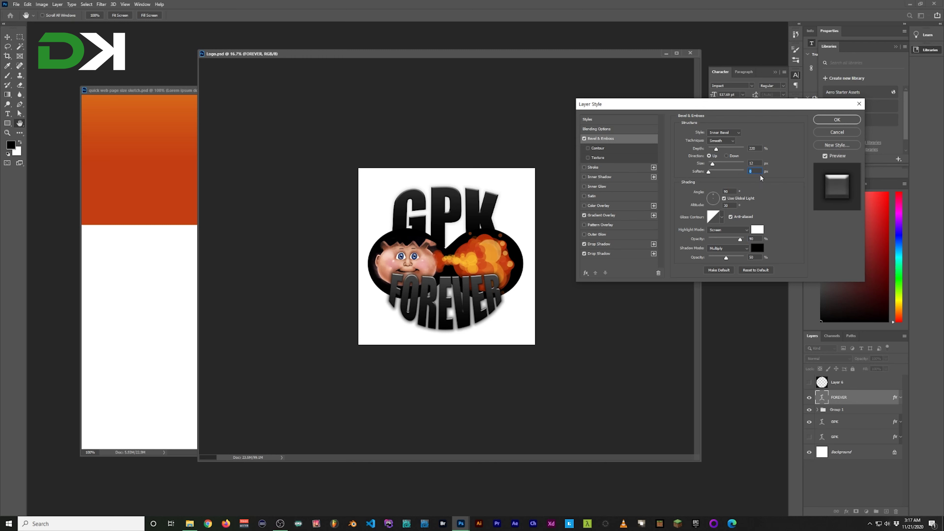
left_click(838, 120)
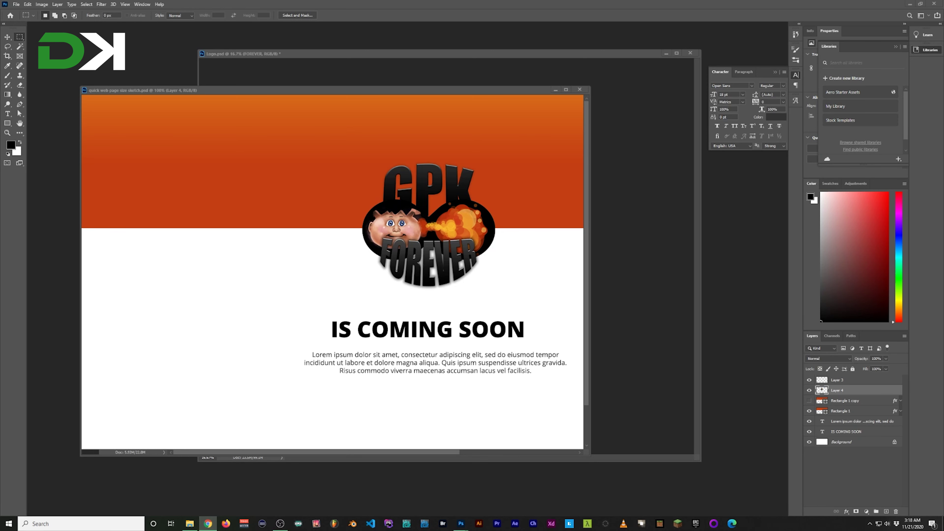
key("super+shift+s")
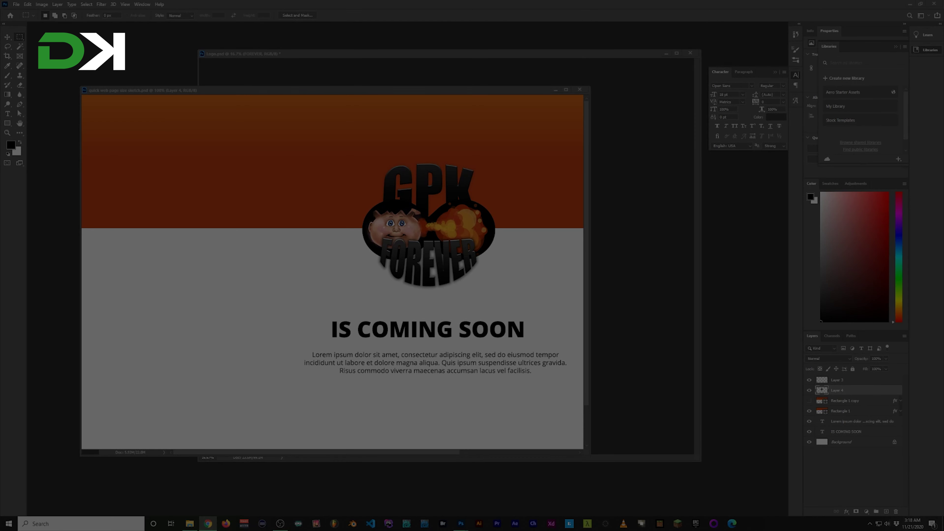
Create a new document from the pasted YouTube channel screenshot
key("Escape")
key("ctrl+n")
key("Return")
key("ctrl+v")
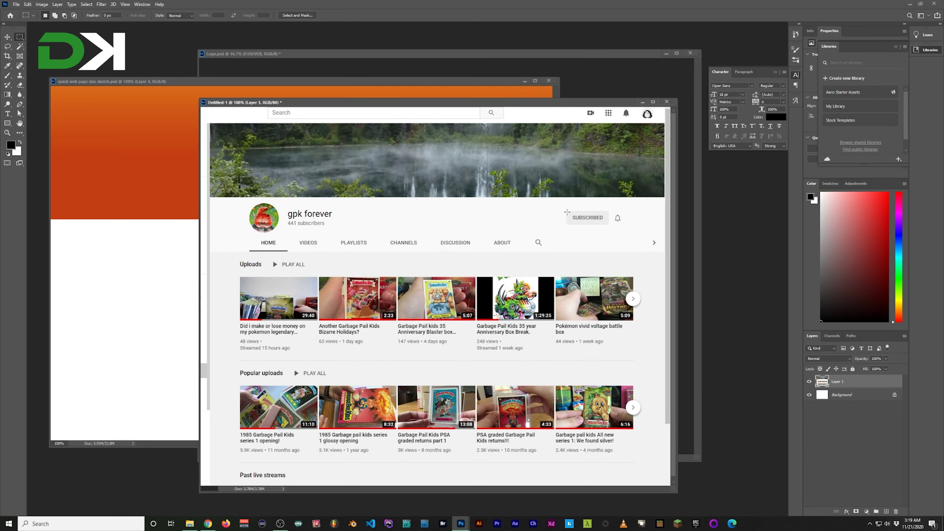
left_click_drag(335, 99, 278, 78)
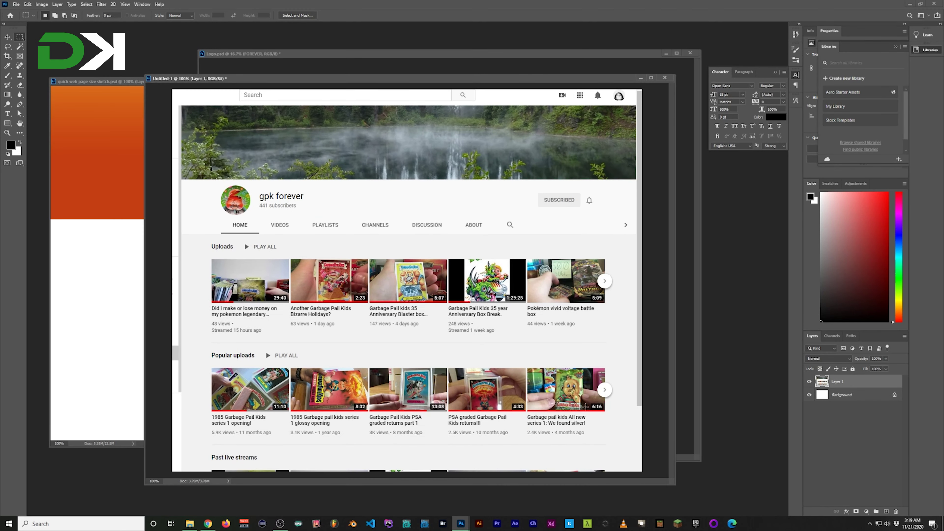
Stretch the orange banner rectangle across the channel header to the right edge
left_click(225, 218)
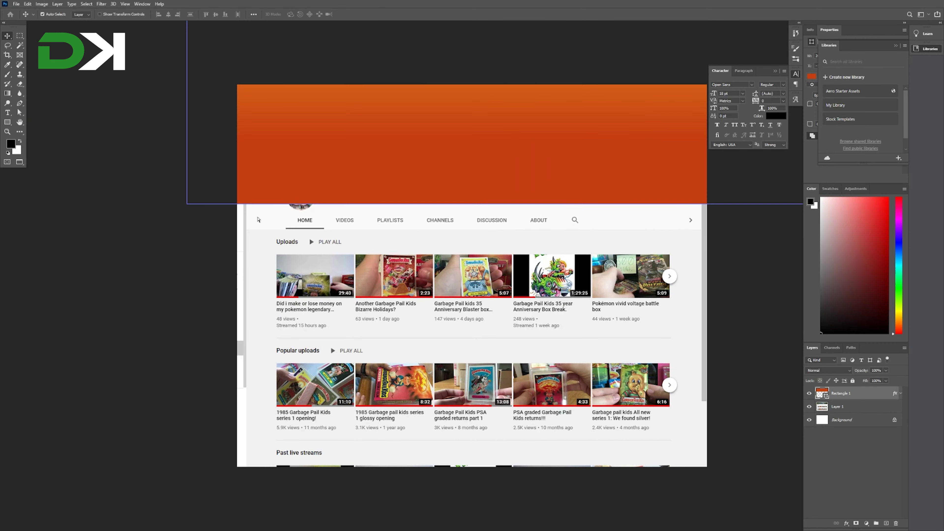
left_click_drag(702, 205, 701, 177)
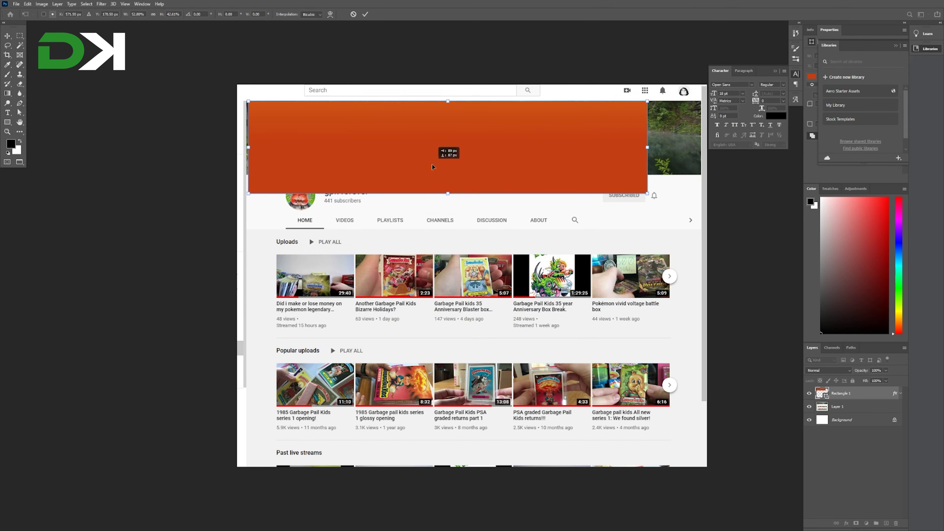
key("Return")
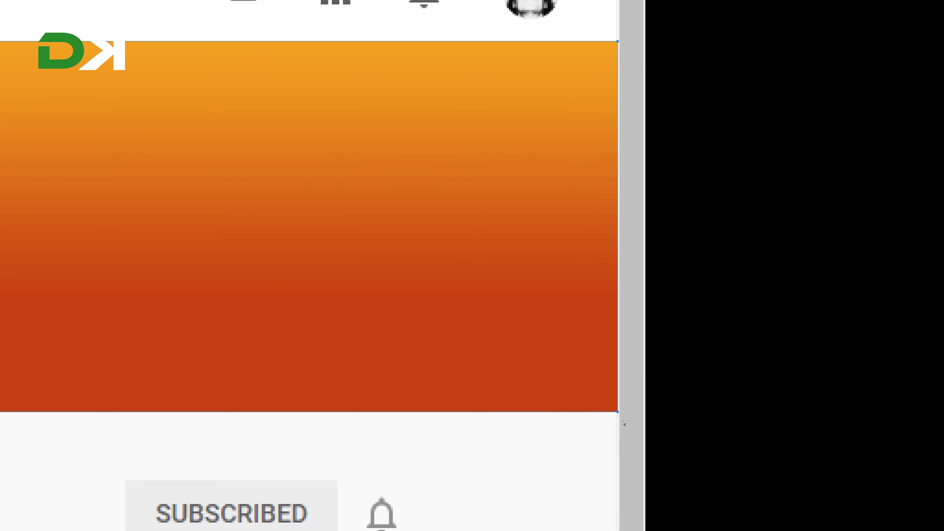
left_click_drag(613, 406, 616, 414)
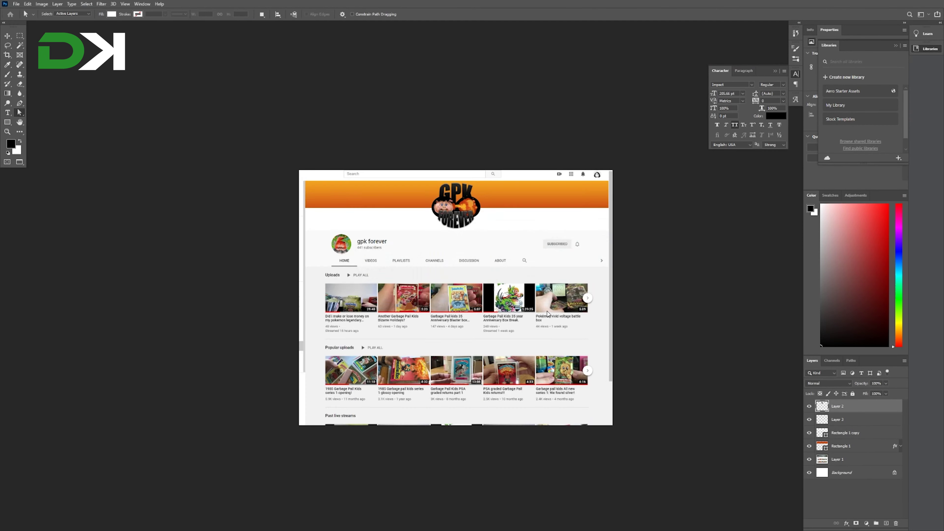
Paste the GPK logo and resize it over the channel avatar
key("ctrl+v")
key("ctrl+t")
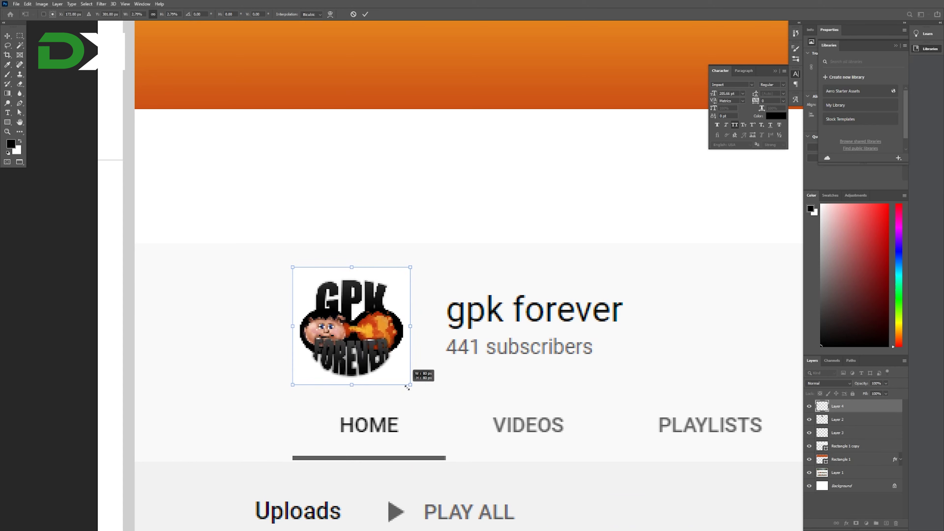
key("Return")
Mask the logo to a circular elliptical selection and toggle it to compare avatars
right_click(20, 36)
left_click(53, 43)
left_click_drag(246, 200, 320, 274)
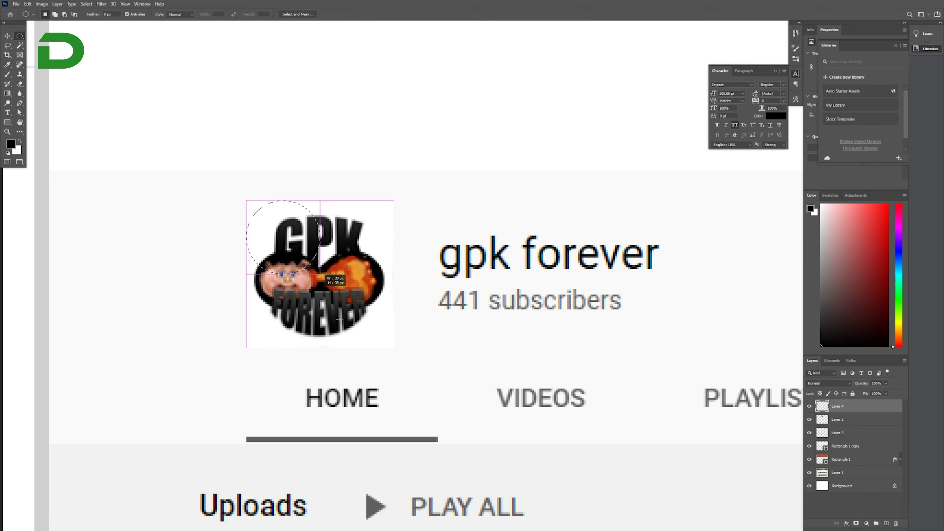
left_click(856, 523)
left_click(809, 406)
left_click(840, 419)
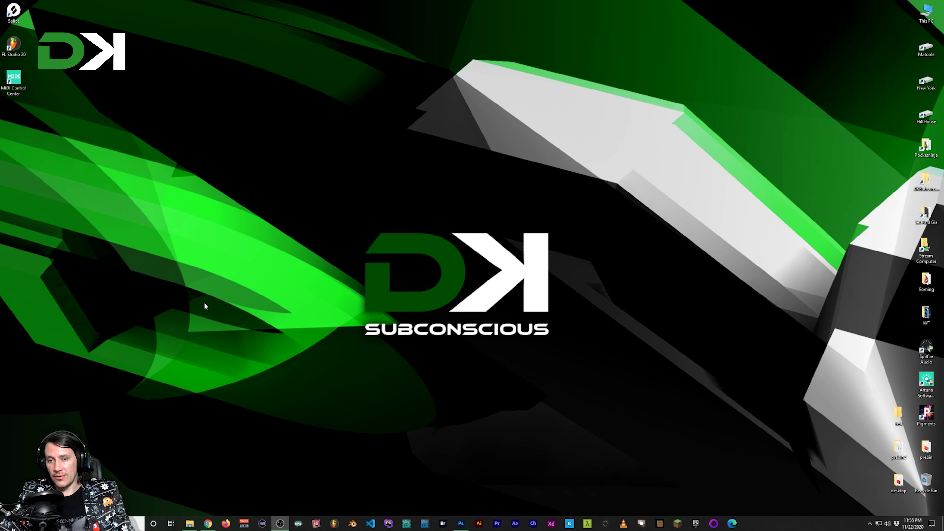
Bring Photoshop back and show Logo.psd in full-screen mode
key("alt+Tab")
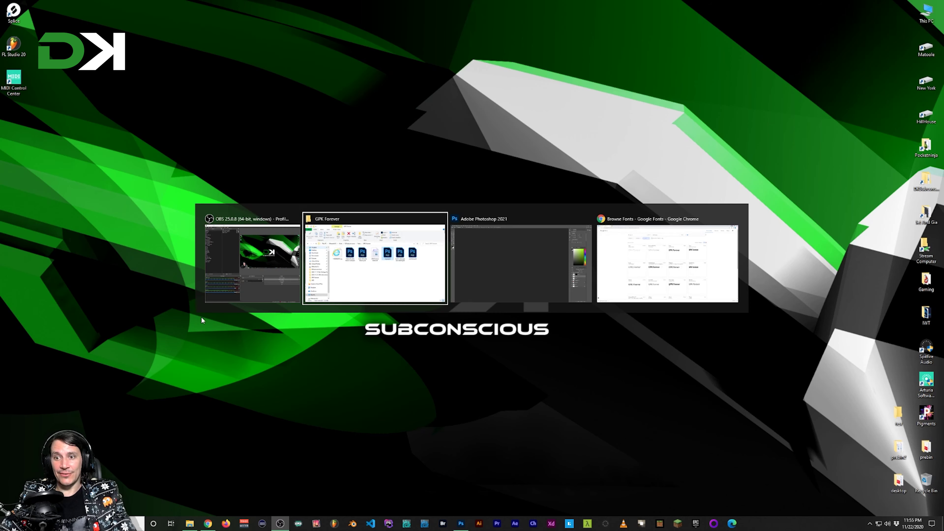
key("alt+Tab")
key("alt+Tab")
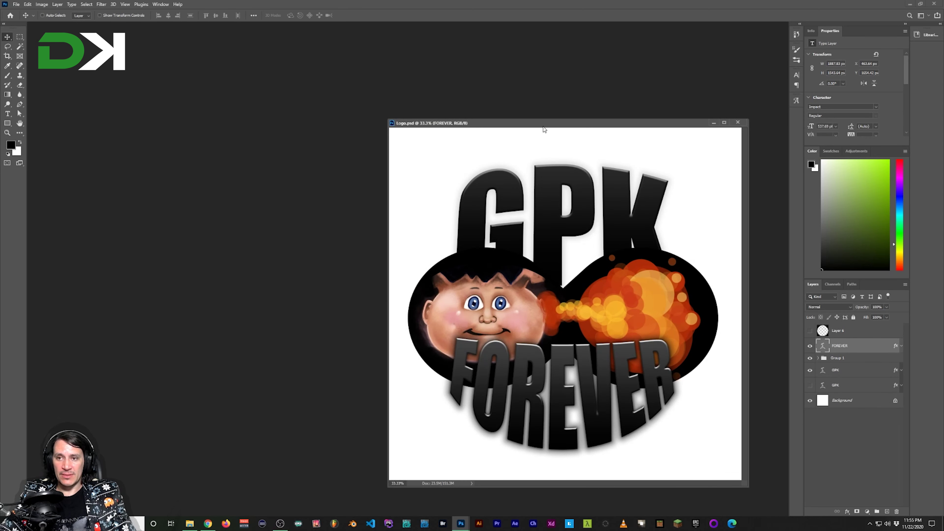
key("f")
Zoom in and pan around the logo artwork up close, then zoom back out
mouse_move(520, 316)
left_mouse_down()
mouse_move(495, 287)
mouse_move(461, 299)
left_mouse_up()
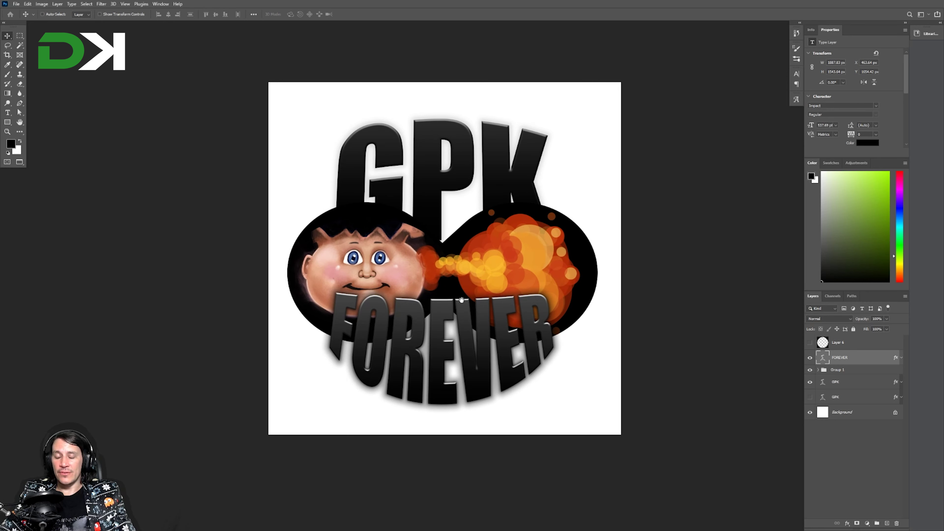
left_click(442, 244)
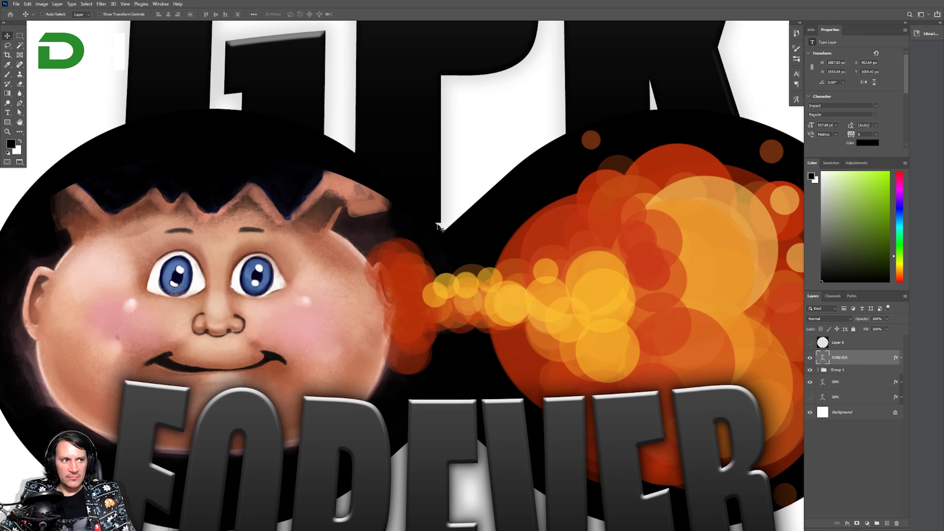
scroll(440, 227, "up", 1)
scroll(431, 221, "up", 2)
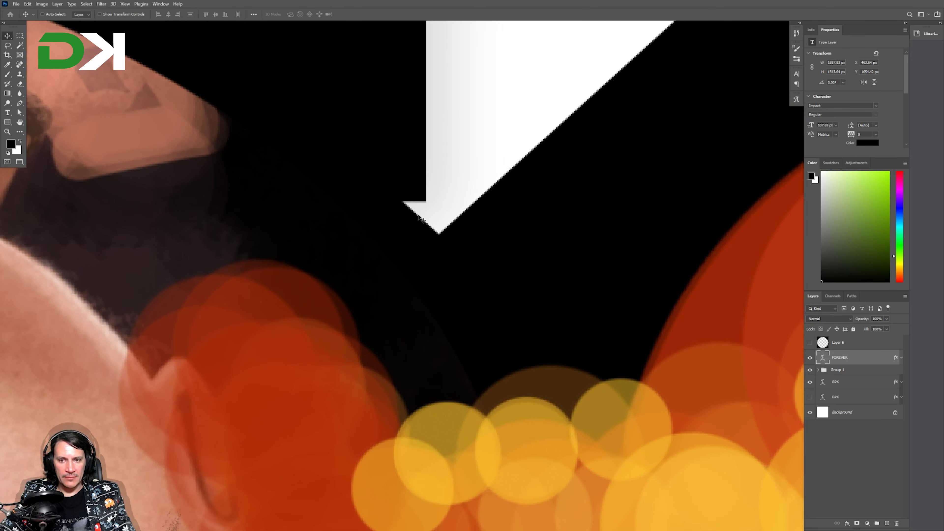
scroll(423, 239, "down", 3)
scroll(422, 239, "down", 2)
scroll(470, 285, "up", 3)
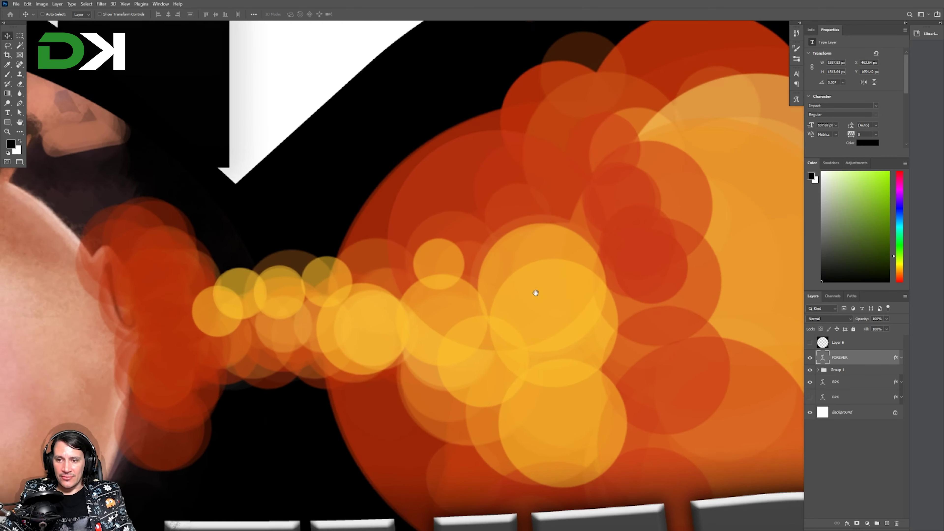
scroll(469, 285, "down", 3)
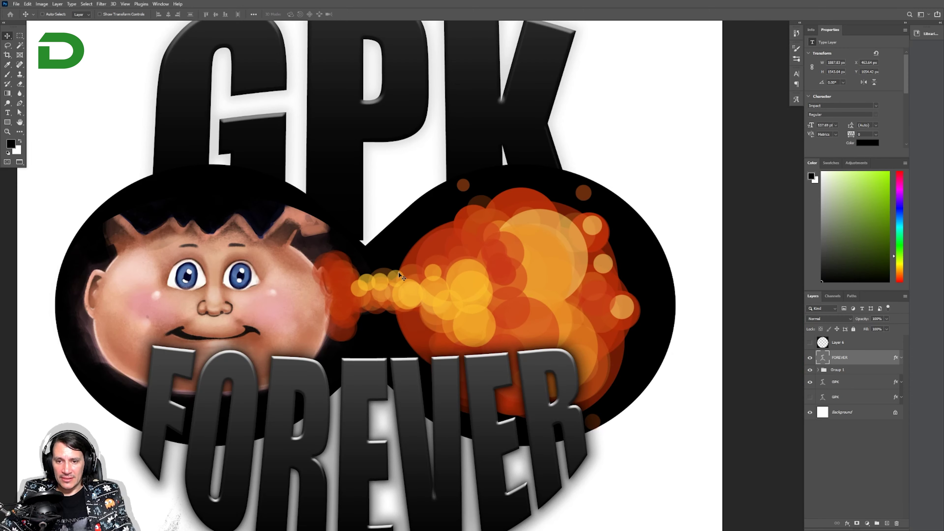
left_click_drag(520, 283, 590, 261)
scroll(376, 225, "left", 3)
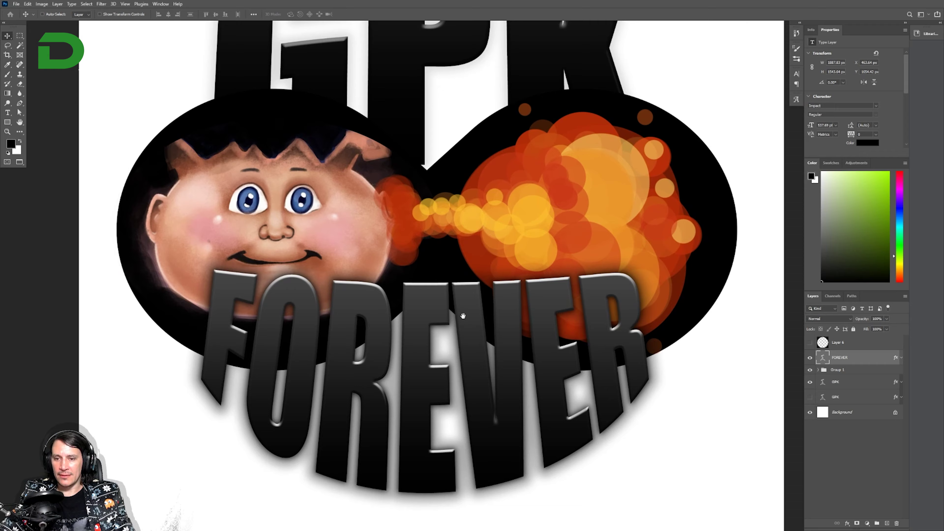
left_click_drag(512, 338, 327, 277)
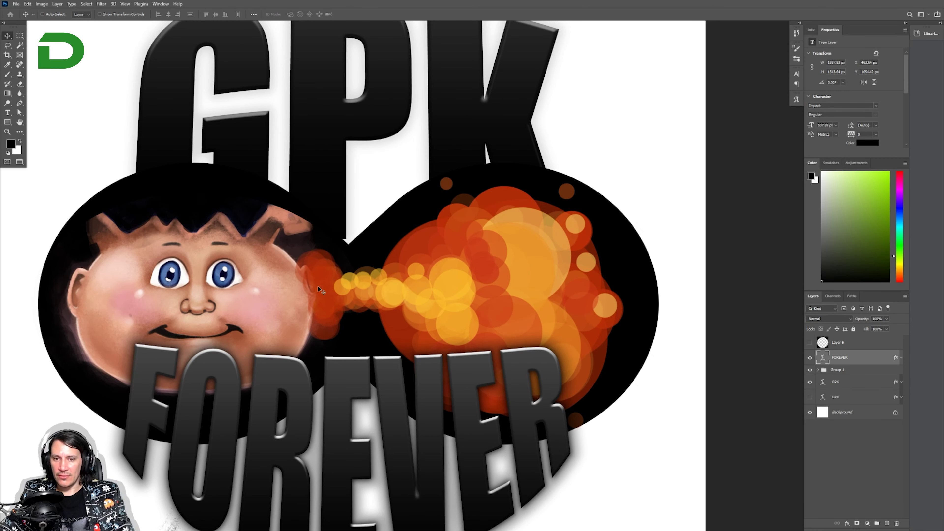
key("ctrl+minus")
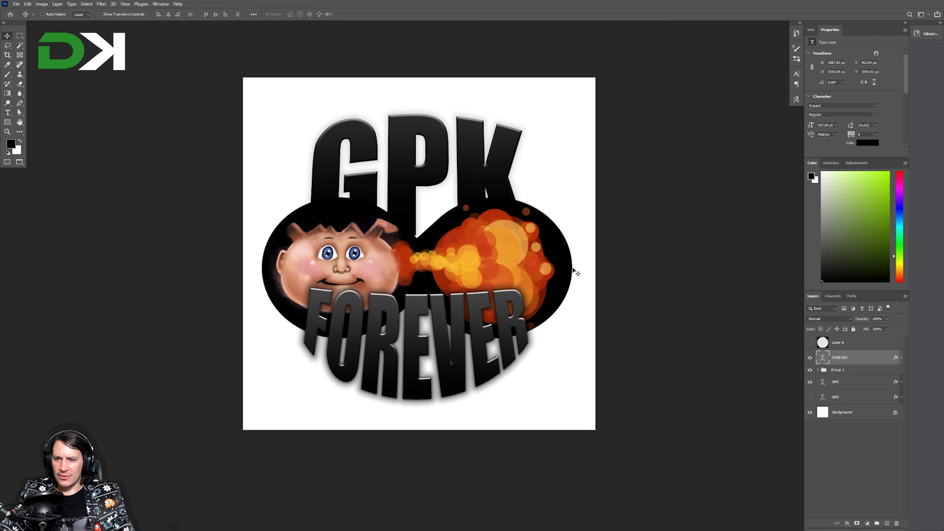
Pan the logo view slightly left and down
left_click_drag(442, 276, 428, 274)
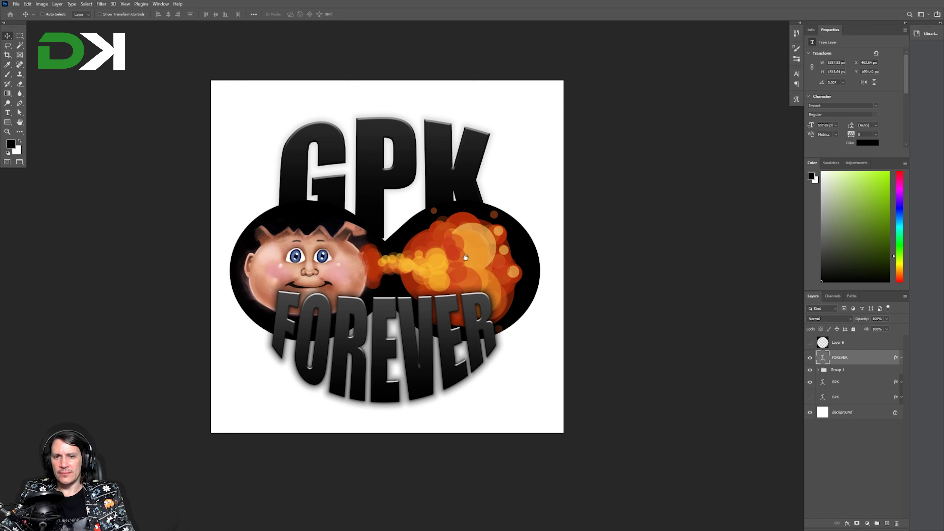
scroll(470, 253, "down", 1)
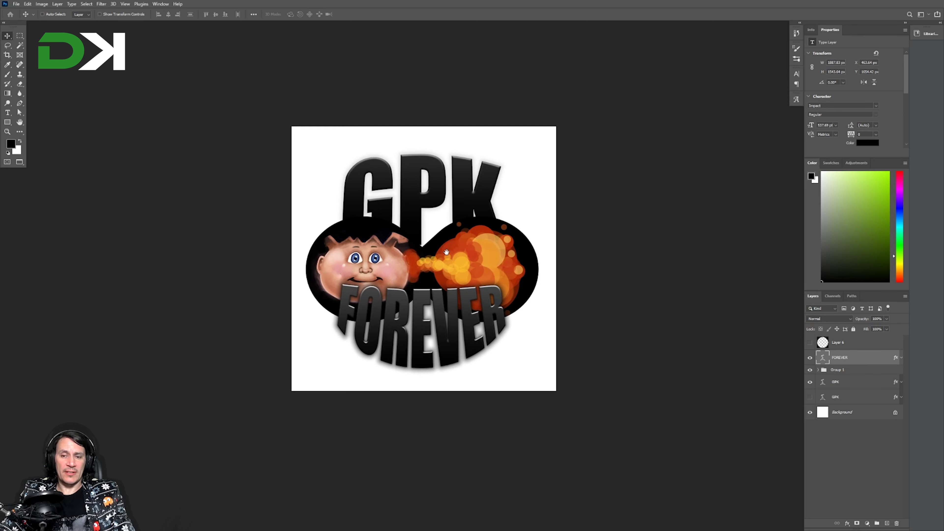
scroll(431, 267, "up", 1)
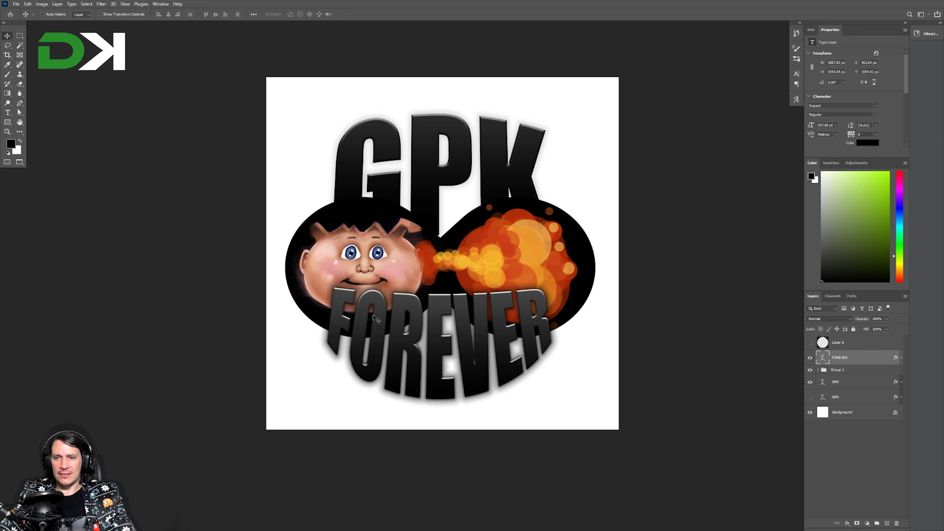
mouse_move(456, 277)
left_mouse_down()
mouse_move(446, 282)
mouse_move(442, 259)
left_mouse_up()
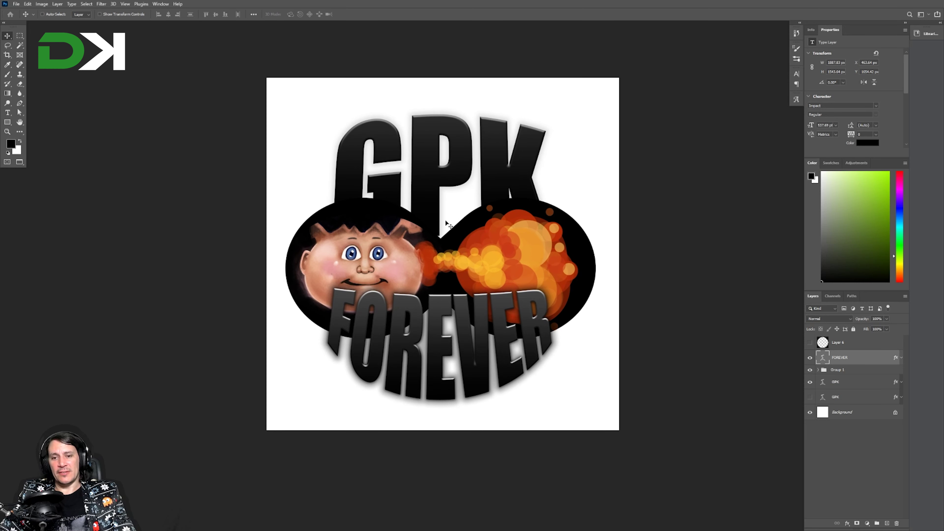
left_click_drag(429, 203, 424, 203)
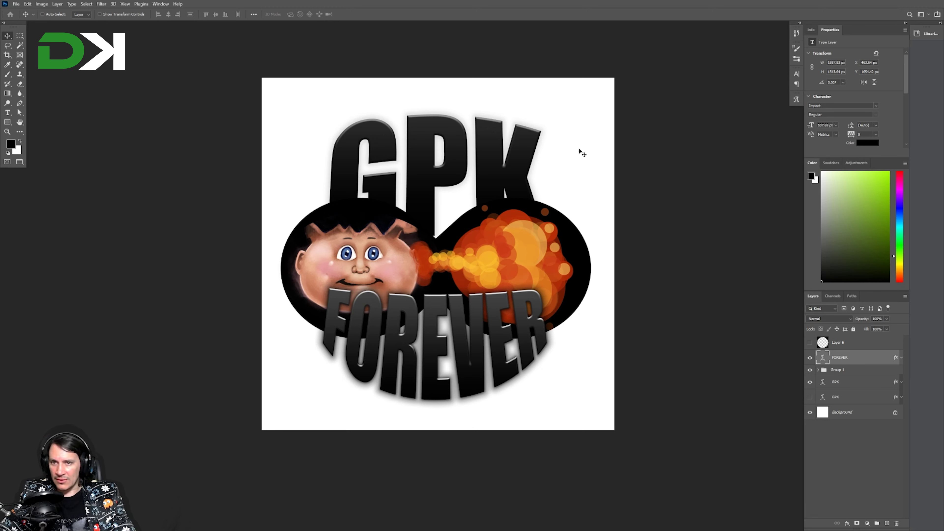
Return to Standard Screen Mode and drag the Logo.psd window toward the left
key("f")
key("f")
key("f")
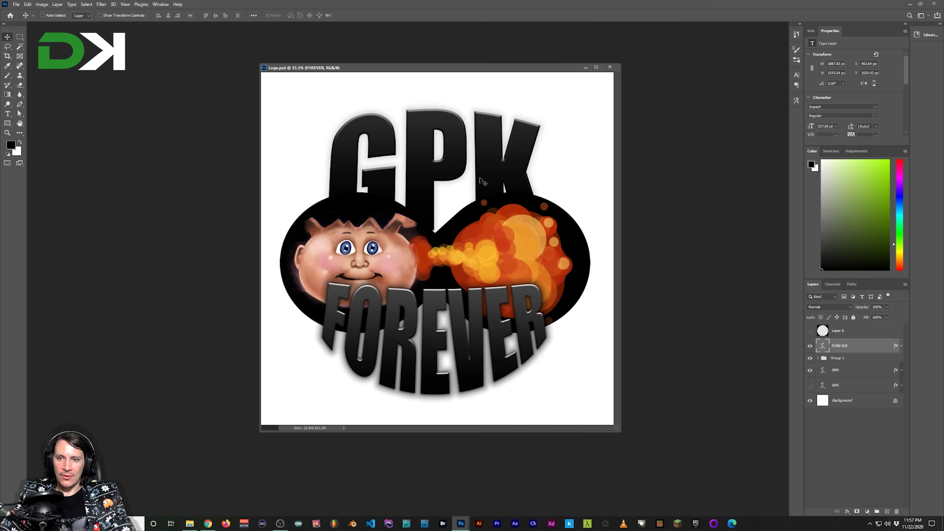
key("f")
key("f")
key("f")
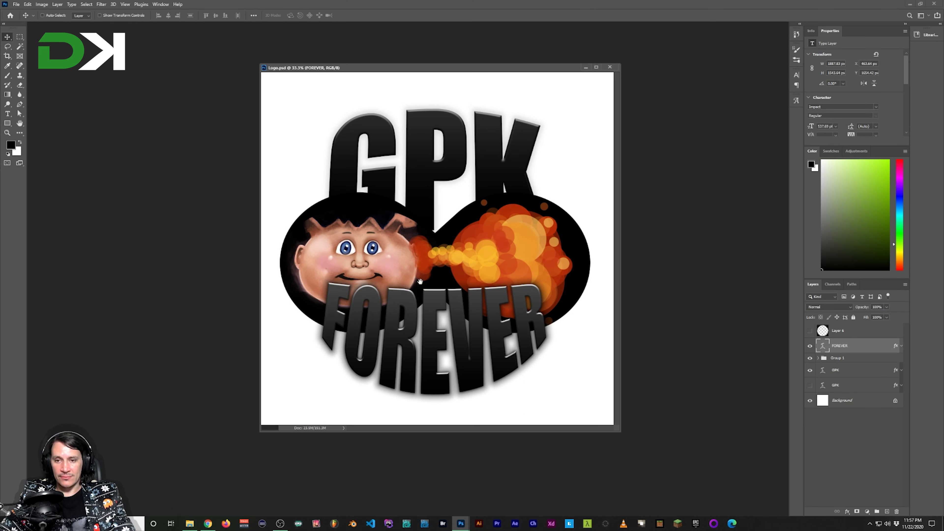
left_click_drag(505, 69, 430, 69)
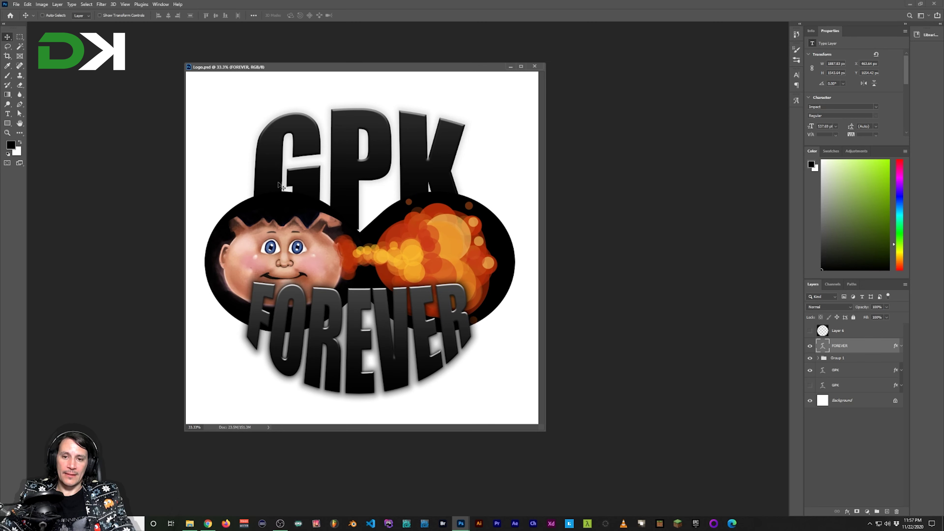
key("alt+Tab")
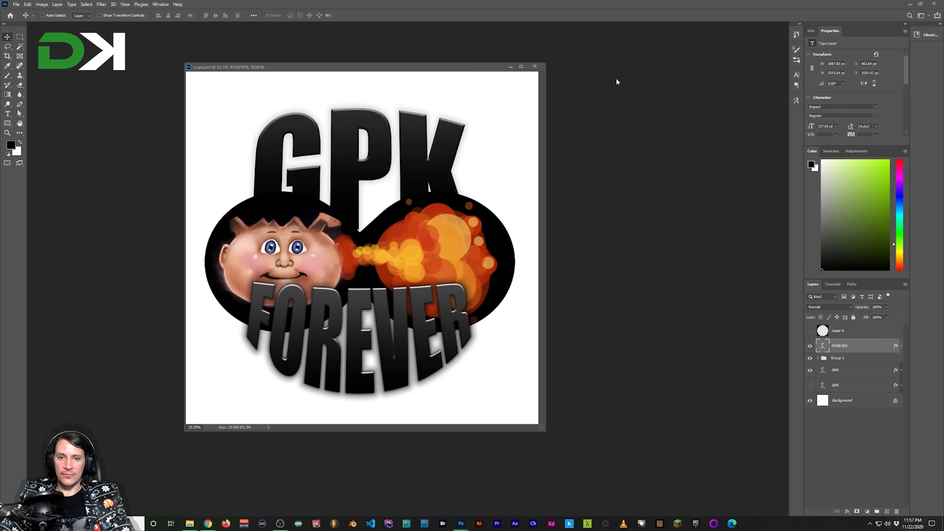
Bring the coming-soon mockup forward and try a marquee strip across the orange header
key("alt+Tab")
key("Tab")
key("Tab")
key("Tab")
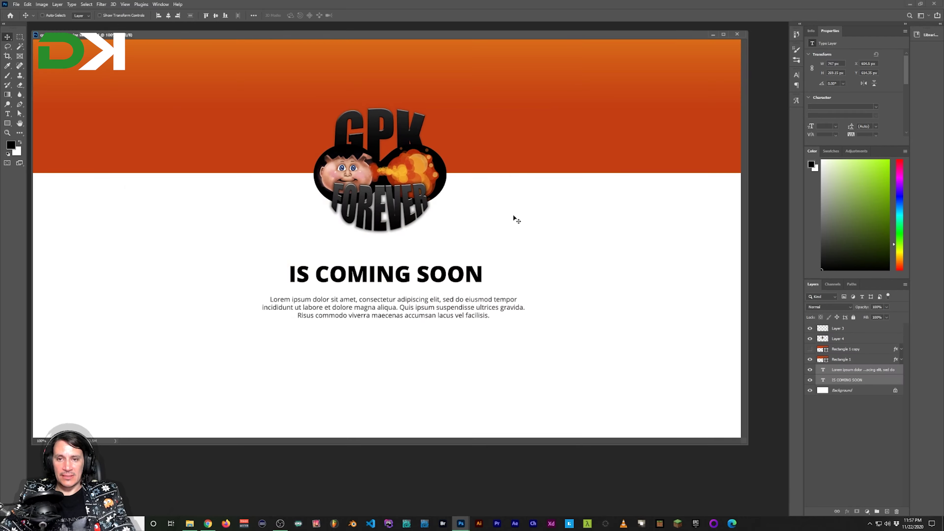
key("m")
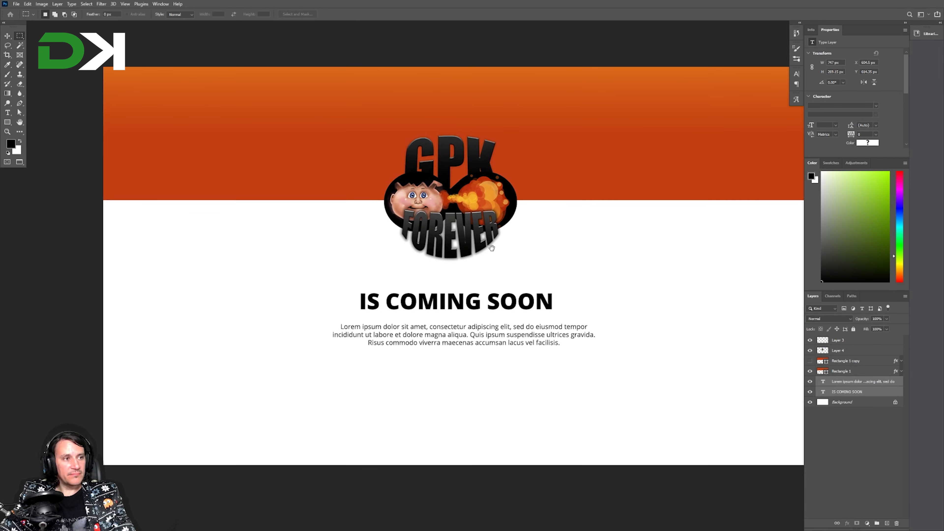
scroll(493, 257, "up", 3)
mouse_move(501, 274)
left_mouse_down()
mouse_move(462, 336)
mouse_move(506, 321)
left_mouse_up()
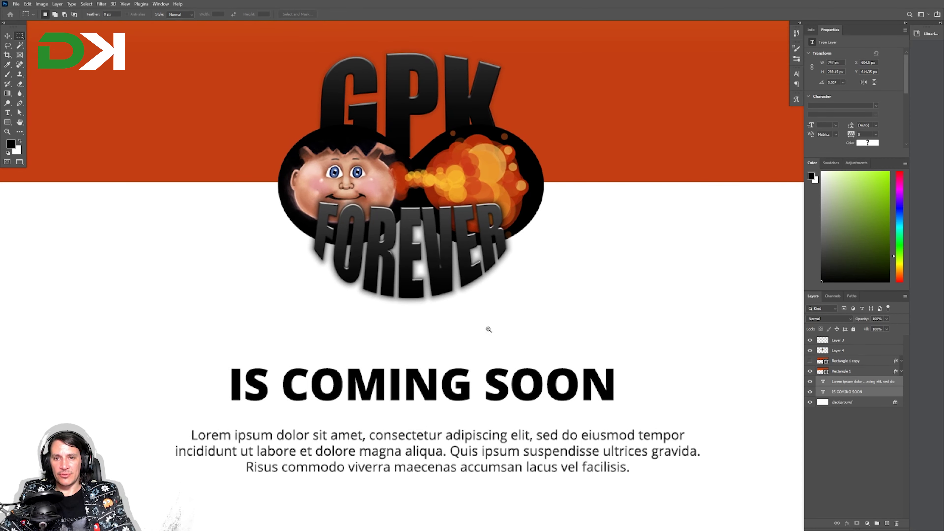
scroll(488, 329, "down", 3)
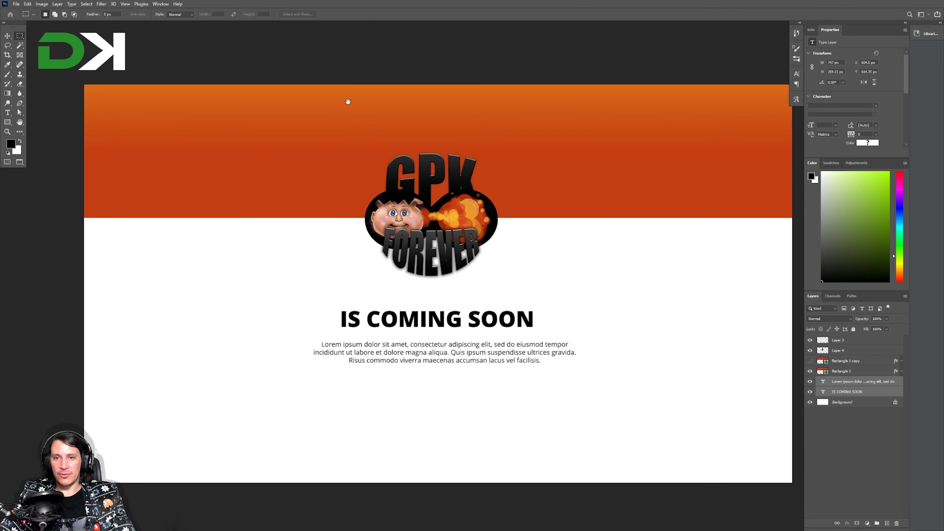
mouse_move(240, 84)
left_mouse_down()
mouse_move(639, 123)
mouse_move(619, 114)
left_mouse_up()
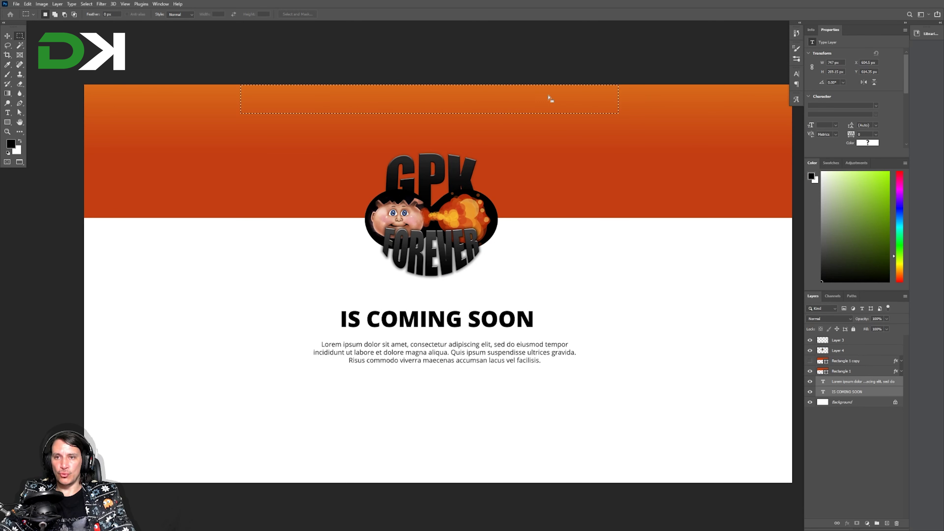
left_click(552, 210)
Try rectangular selections below the paragraph, then clear them
scroll(512, 181, "down", 2)
scroll(485, 247, "down", 1)
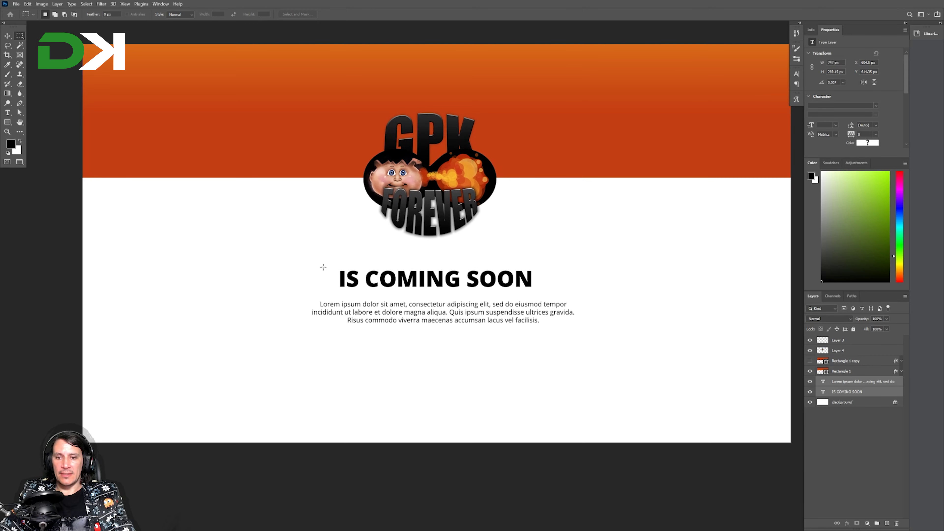
scroll(418, 360, "down", 2)
left_click_drag(256, 292, 367, 398)
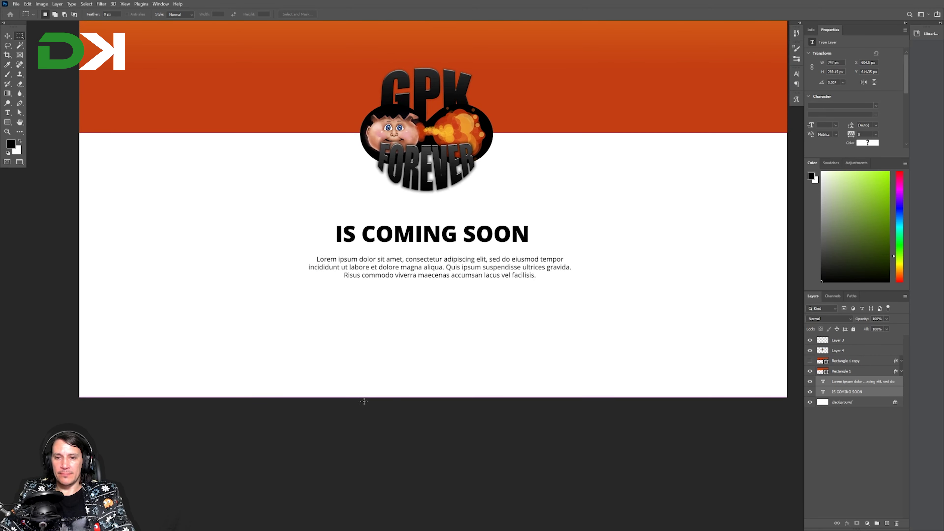
mouse_move(319, 365)
left_mouse_down()
mouse_move(438, 351)
mouse_move(562, 364)
left_mouse_up()
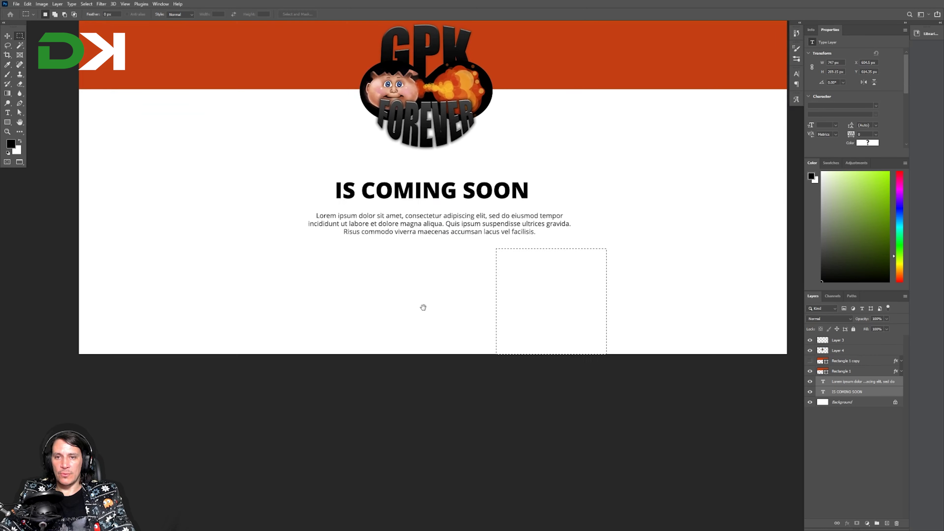
left_click_drag(421, 308, 410, 350)
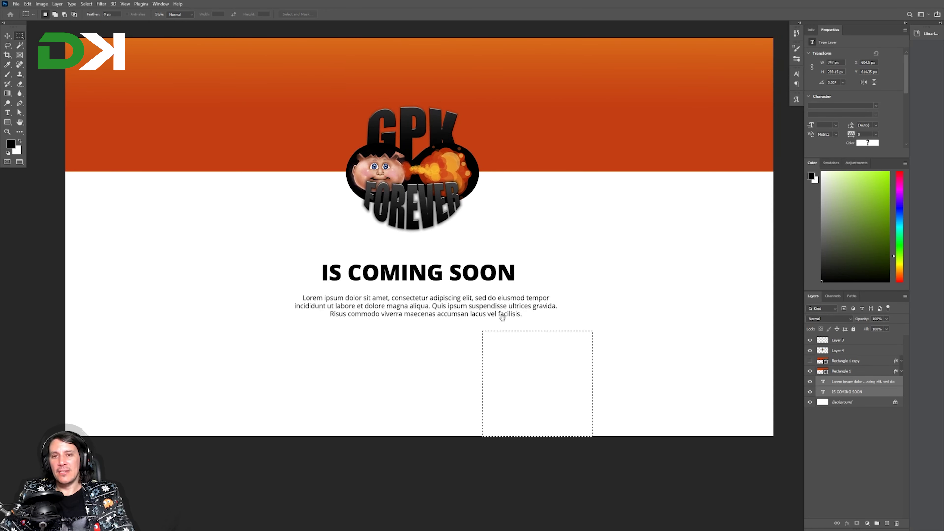
left_click(565, 272)
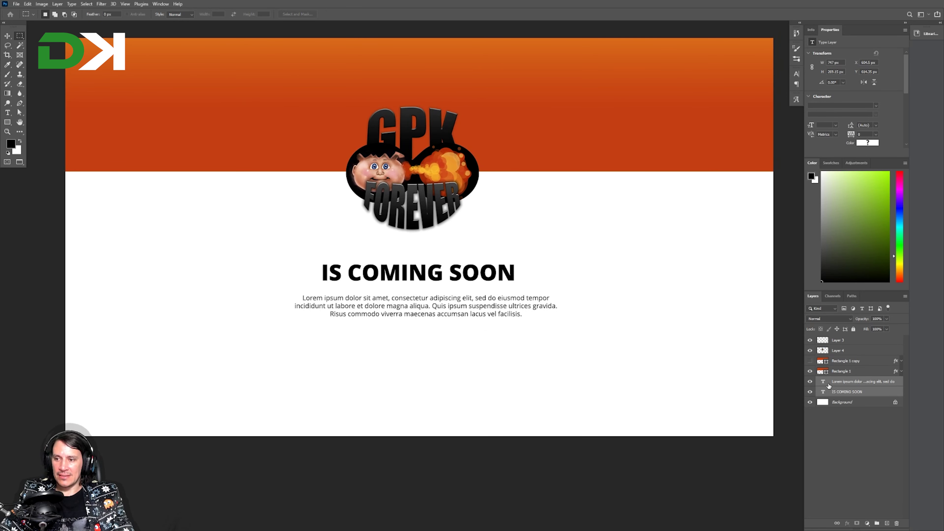
Move the heading and paragraph up about 46 px
key("v")
mouse_move(483, 282)
left_mouse_down()
mouse_move(485, 265)
mouse_move(541, 285)
mouse_move(527, 294)
left_mouse_up()
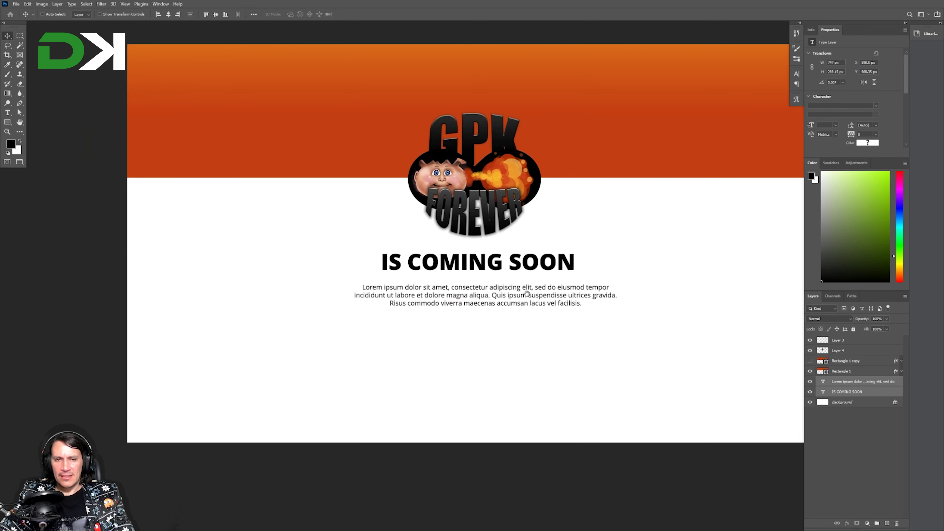
left_click_drag(532, 256, 476, 268)
left_click_drag(539, 321, 532, 295)
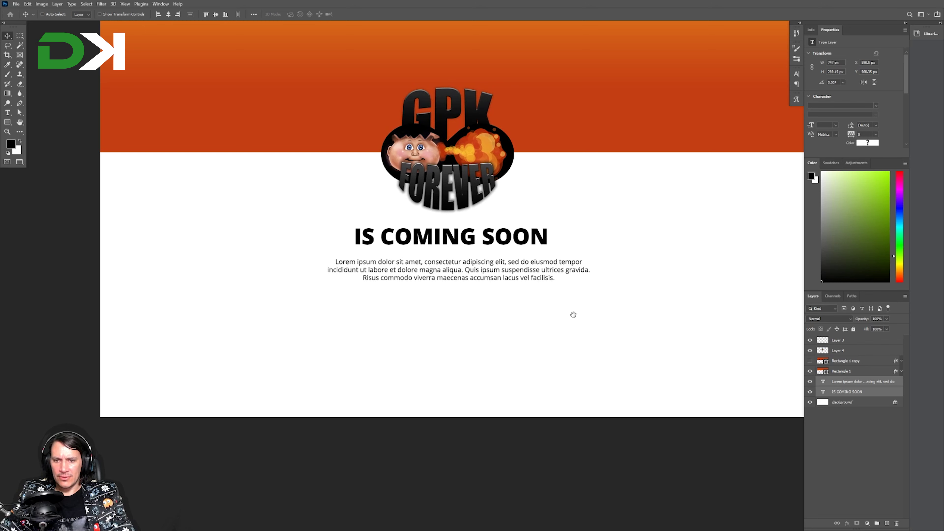
left_click(7, 122)
left_click_drag(330, 344, 324, 280)
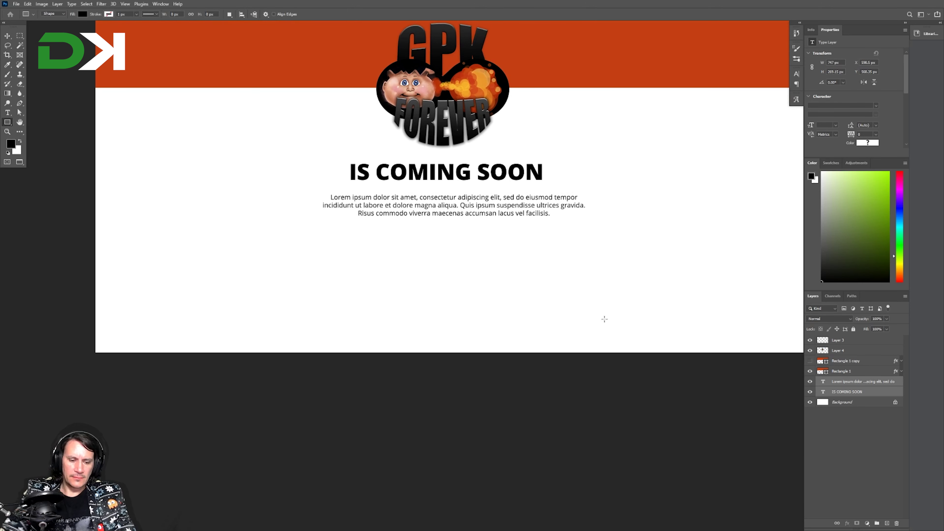
Marquee a full-height column around the centre content, widened and shifted about 21 px right
key("m")
scroll(543, 228, "up", 1)
scroll(543, 228, "up", 5)
scroll(521, 253, "right", 4)
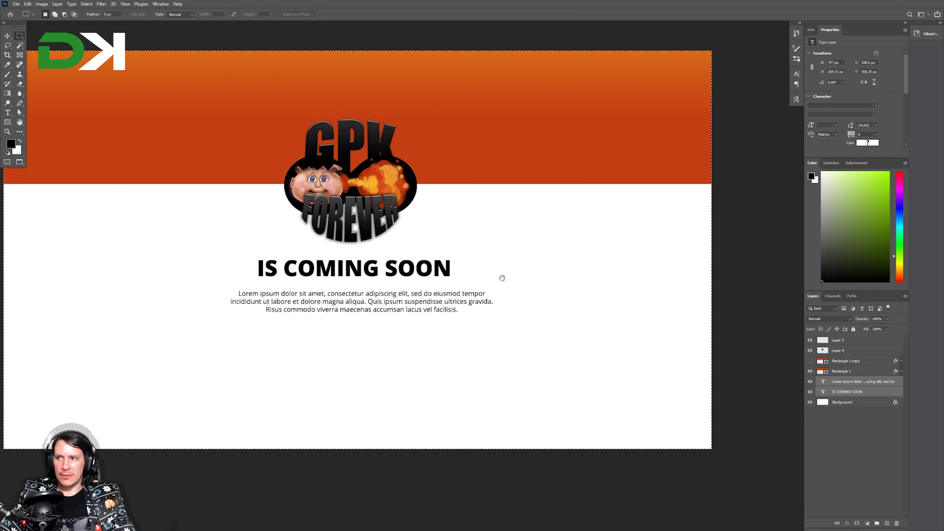
scroll(501, 275, "left", 2)
key("ctrl+a")
left_click_drag(204, 42, 622, 477)
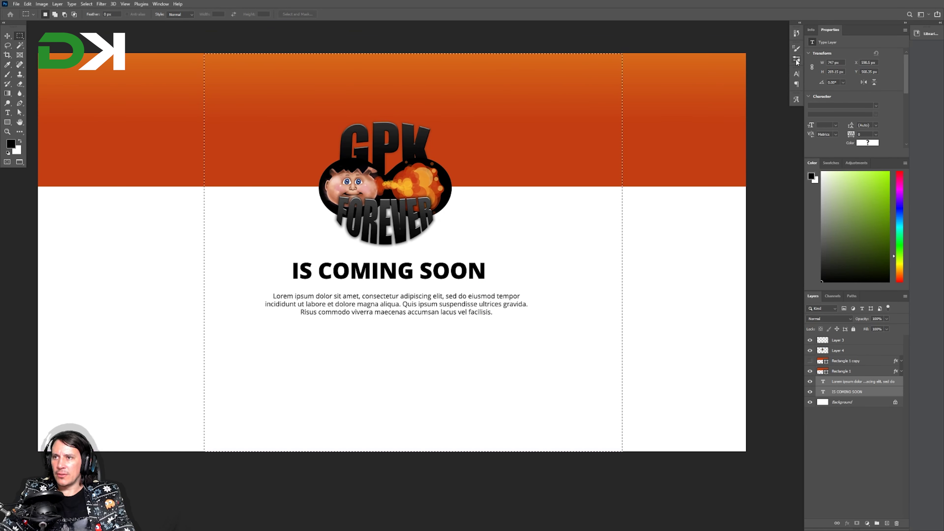
key("F8")
left_click_drag(674, 107, 692, 107)
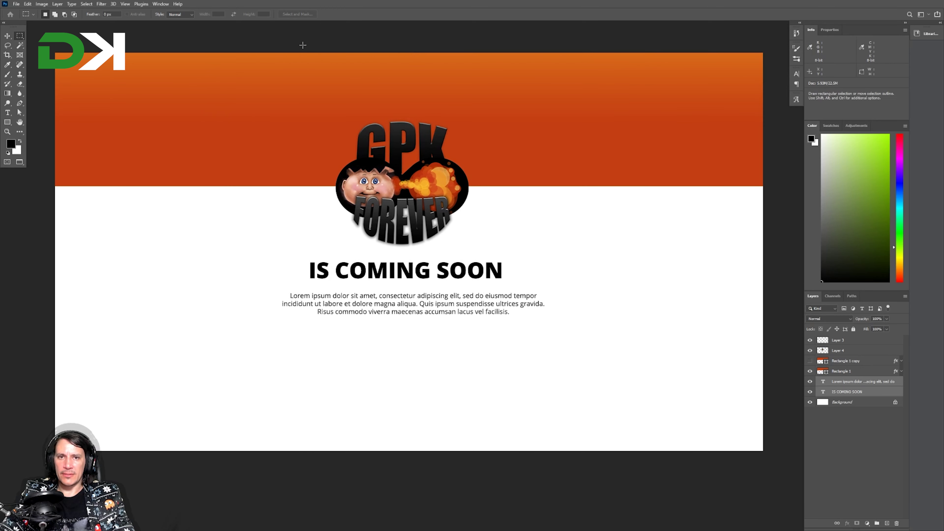
mouse_move(192, 42)
left_mouse_down()
mouse_move(614, 483)
mouse_move(603, 489)
mouse_move(620, 489)
left_mouse_up()
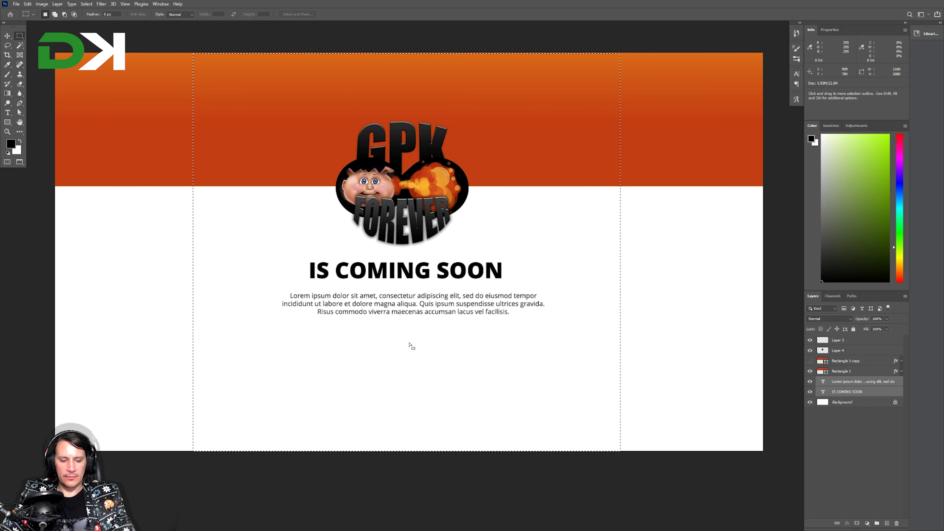
left_click_drag(412, 346, 406, 349)
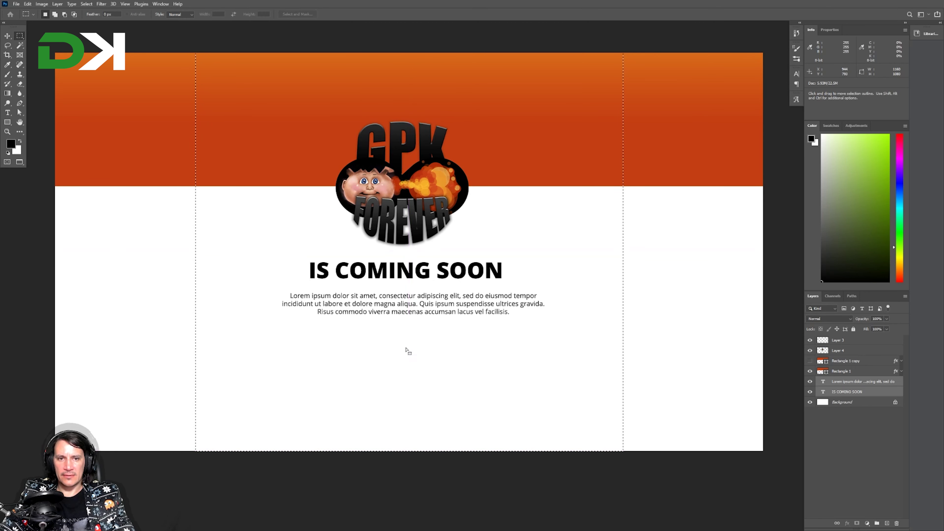
Show rulers and place vertical guides on the column's left and right edges
key("ctrl+r")
left_click_drag(3, 253, 262, 238)
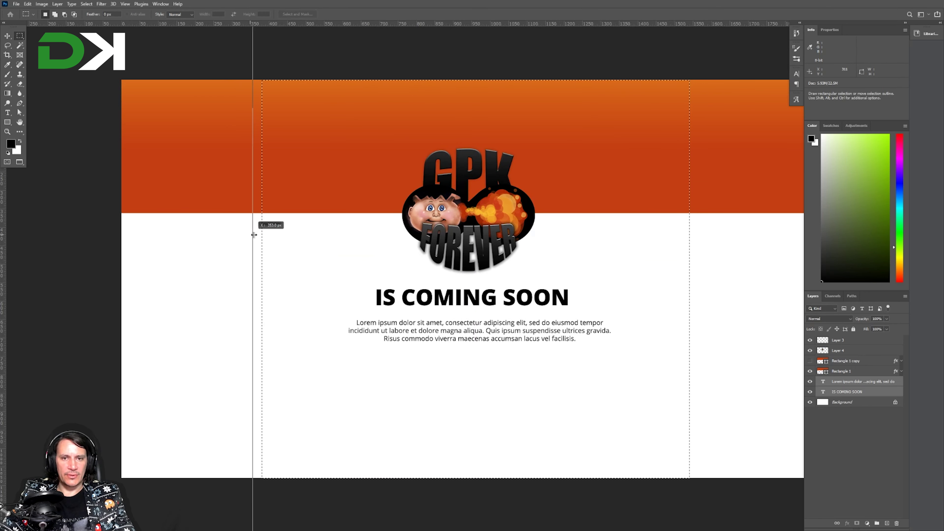
left_click_drag(3, 242, 653, 256)
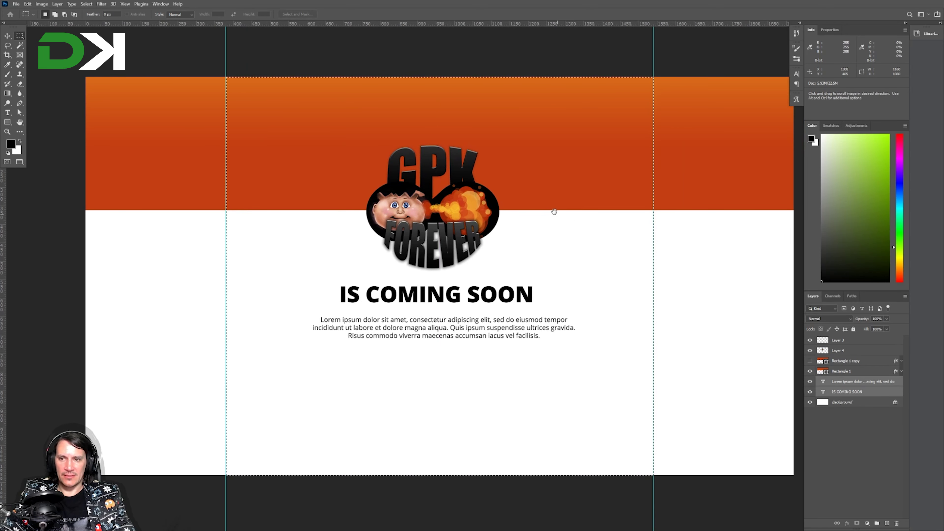
left_click(543, 49)
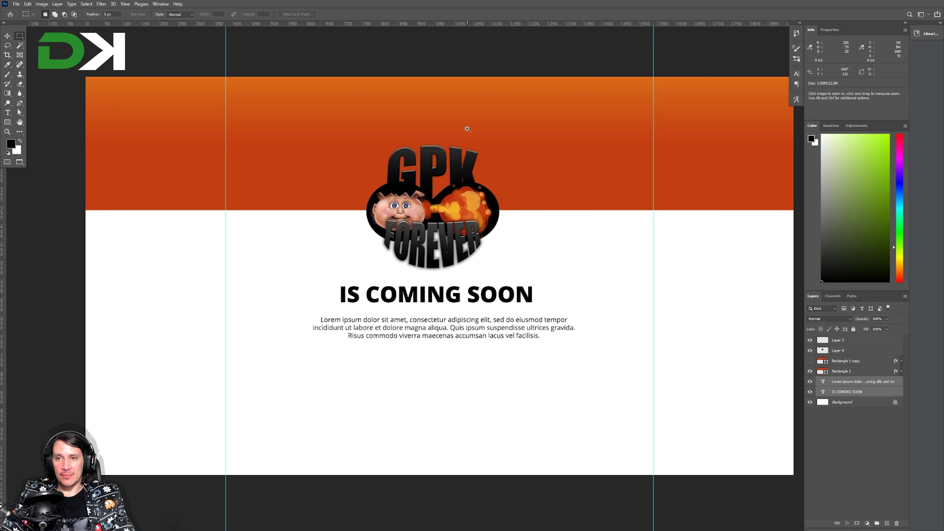
key("ctrl+plus")
key("ctrl+minus")
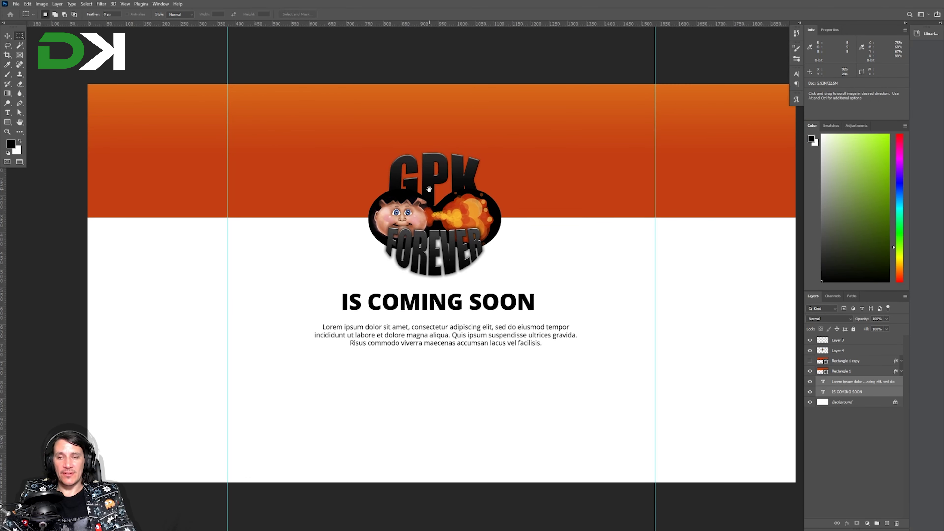
left_click_drag(430, 189, 425, 196)
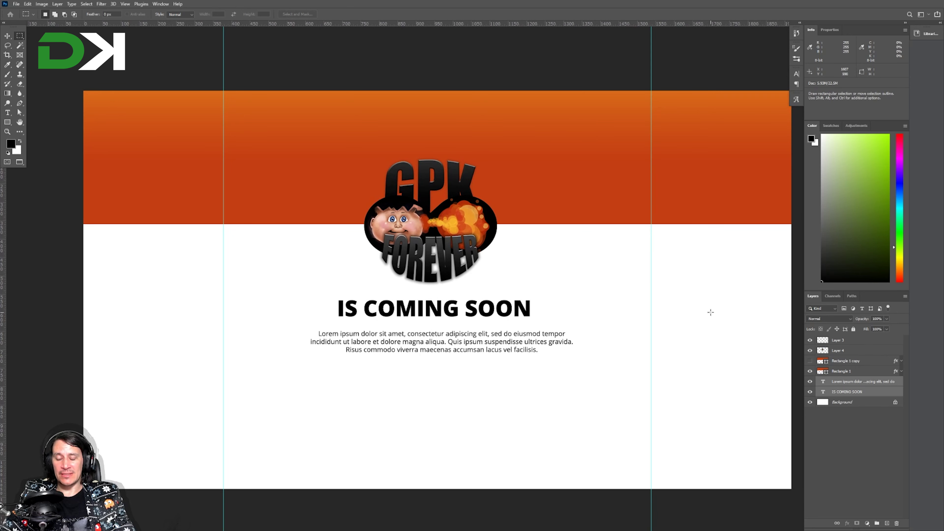
Select Layer 4 through IS COMING SOON and move the banner, logo and texts upward
left_click(853, 351)
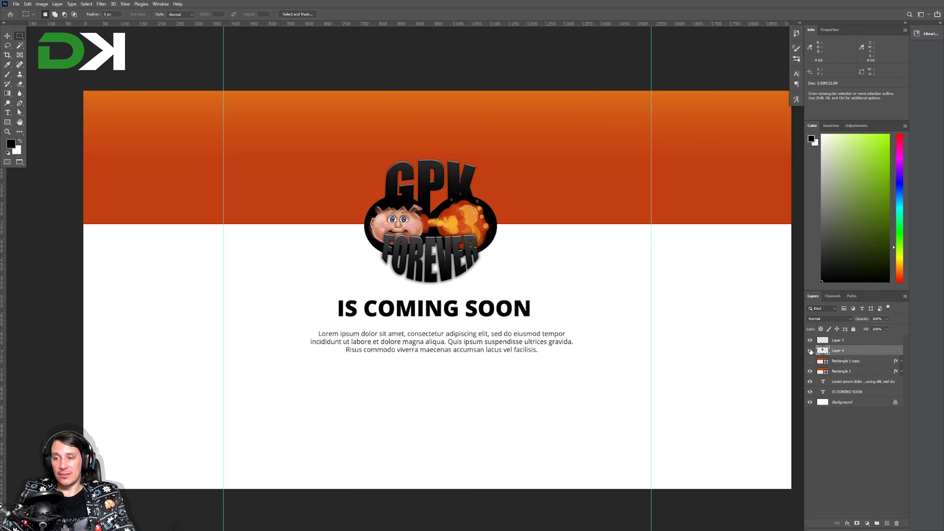
left_click_drag(653, 318, 560, 223)
left_click_drag(782, 349, 795, 415)
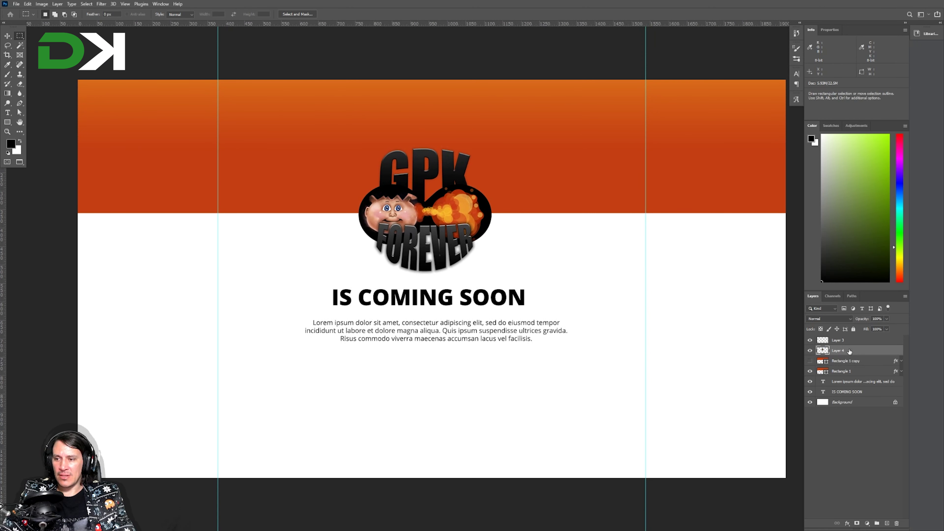
left_click(847, 340)
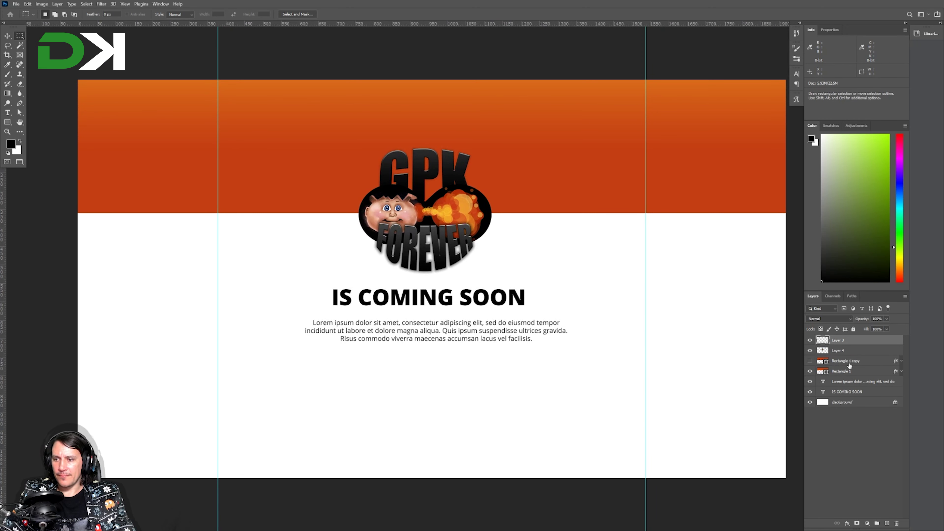
left_click(855, 382, "shift")
key("v")
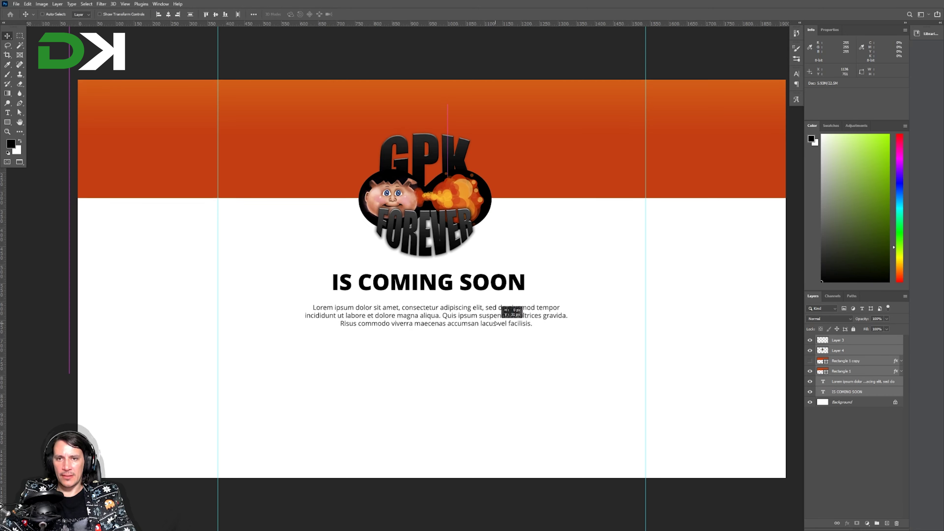
left_click_drag(601, 345, 498, 317)
Draw the first image box below the paragraph, about 365 px wide
key("m")
key("u")
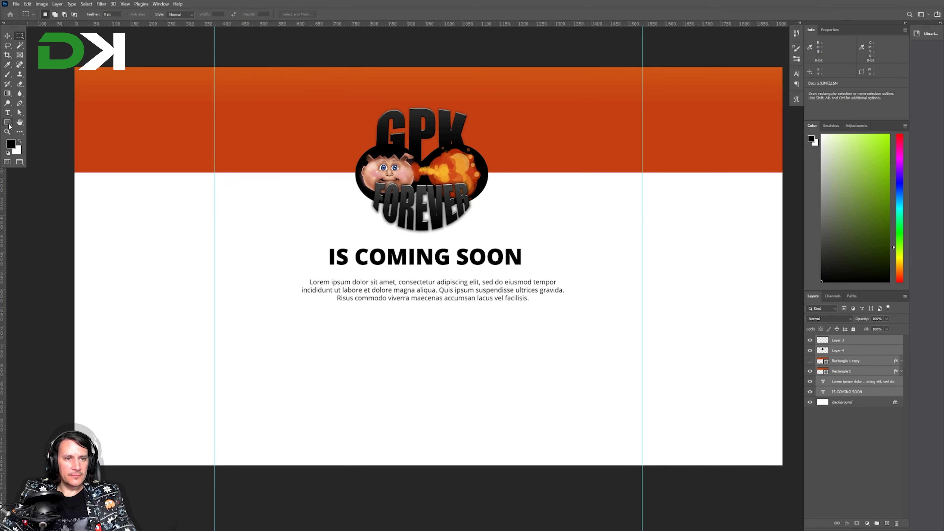
left_click_drag(211, 307, 375, 442)
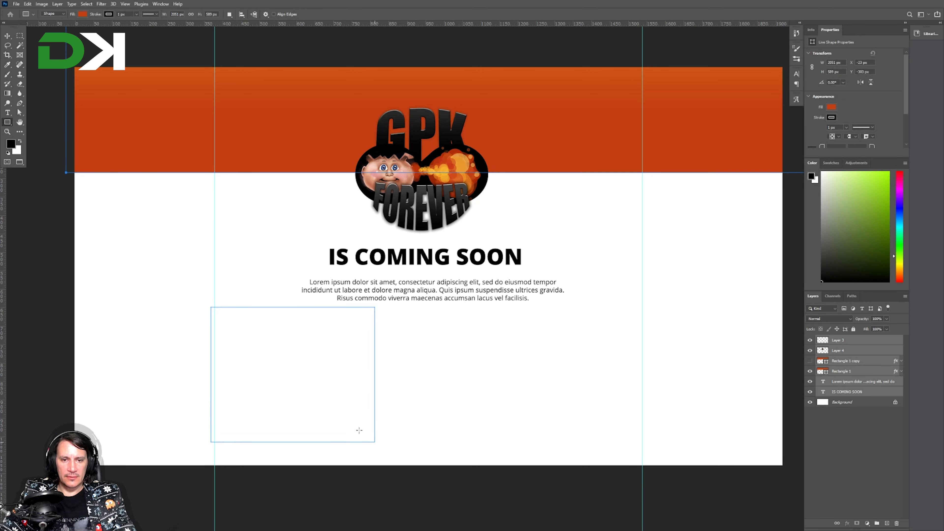
key("ctrl+z")
left_click_drag(214, 321, 398, 417)
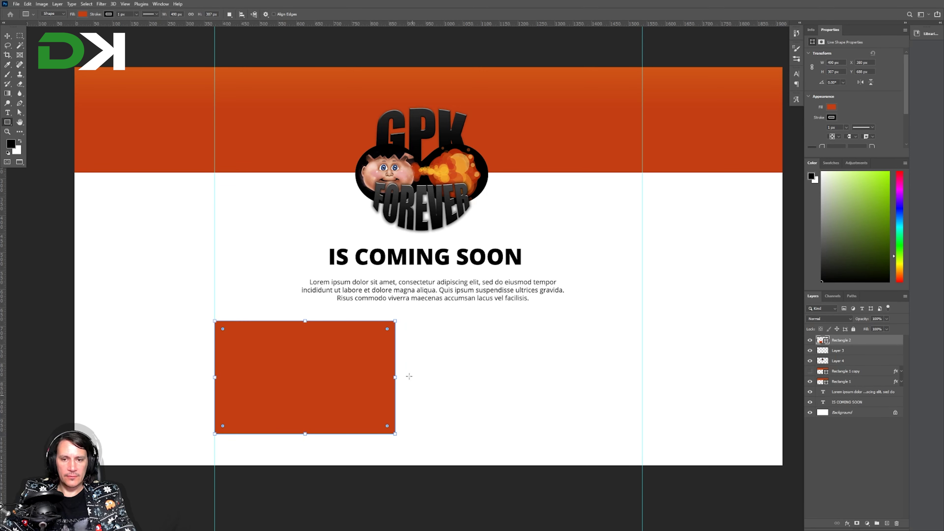
key("a")
left_click_drag(395, 435, 349, 433)
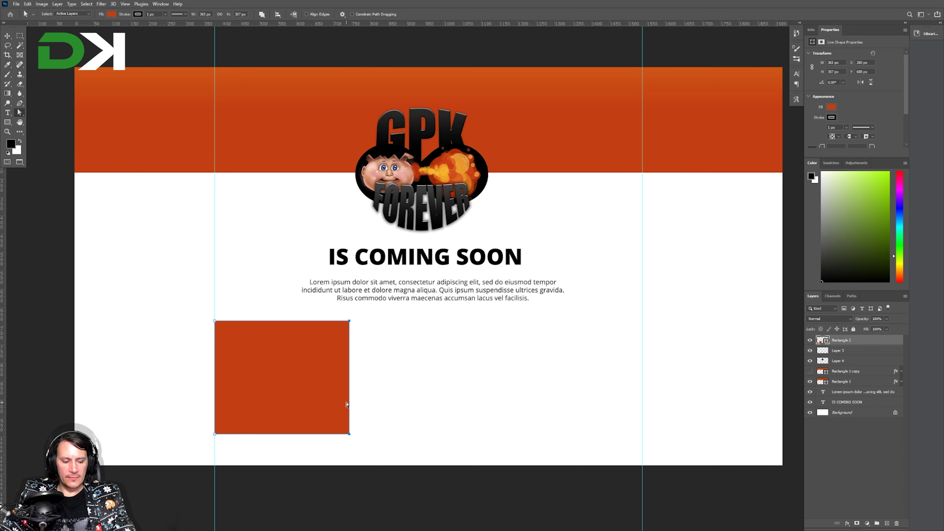
Duplicate the box twice to the right with matching gaps
key("v")
left_click_drag(319, 388, 481, 375)
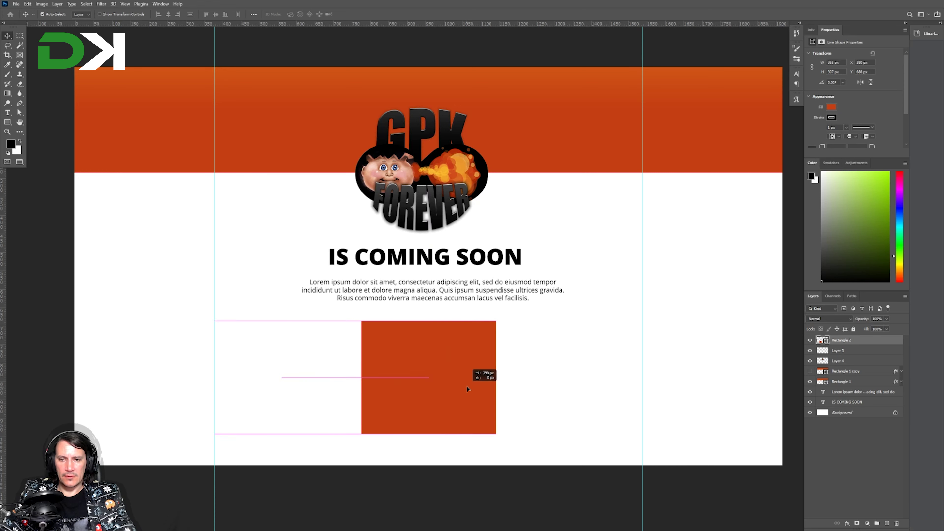
key("ctrl+z")
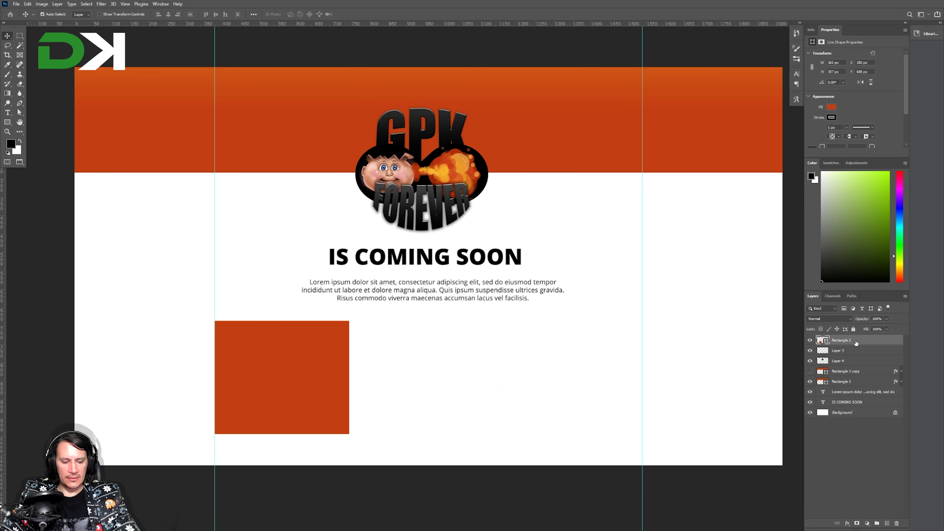
left_click_drag(301, 378, 434, 380, "alt")
key("Left")
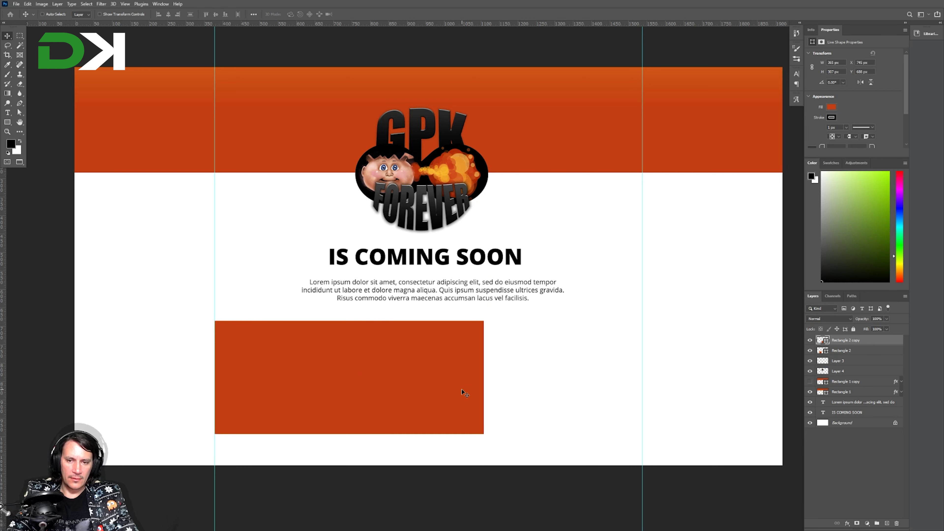
key("shift+Right")
key("shift+Right")
key("shift+Right")
key("shift+Right")
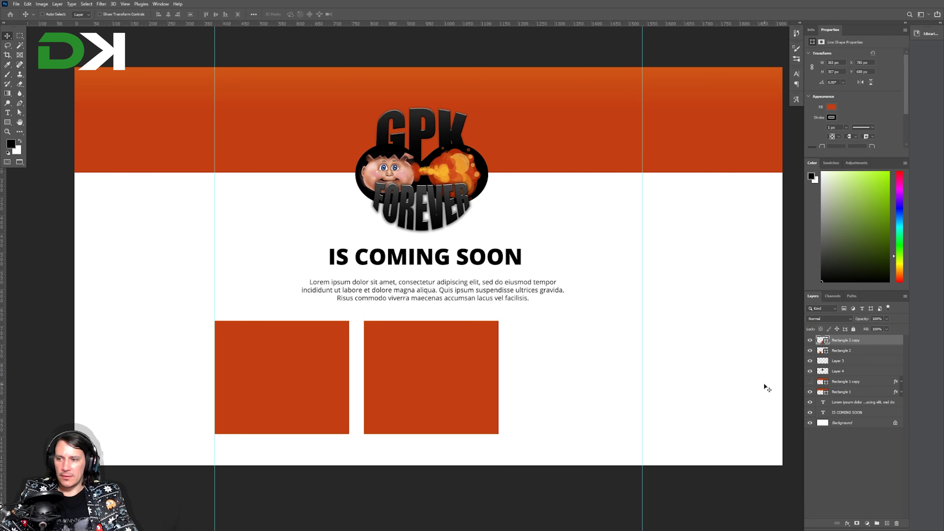
mouse_move(428, 382)
left_mouse_down()
mouse_move(581, 382)
mouse_move(564, 383)
left_mouse_up()
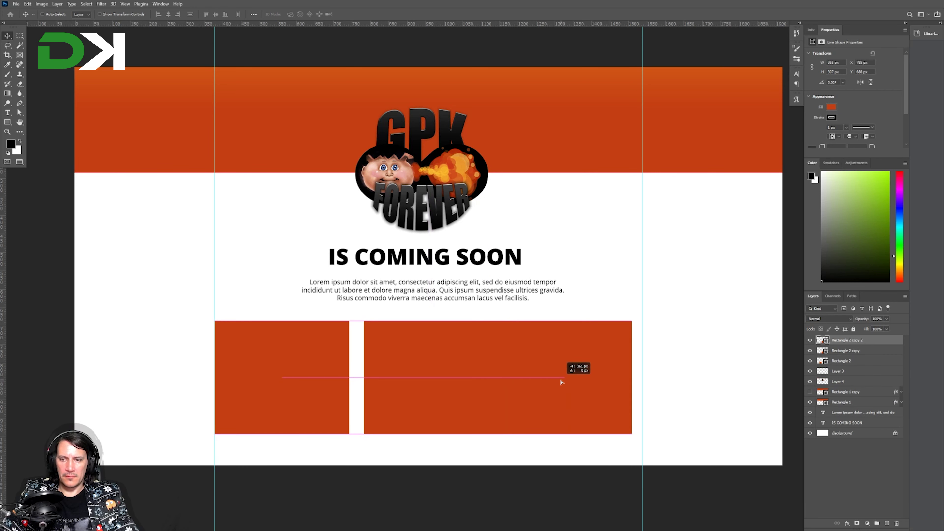
key("Left")
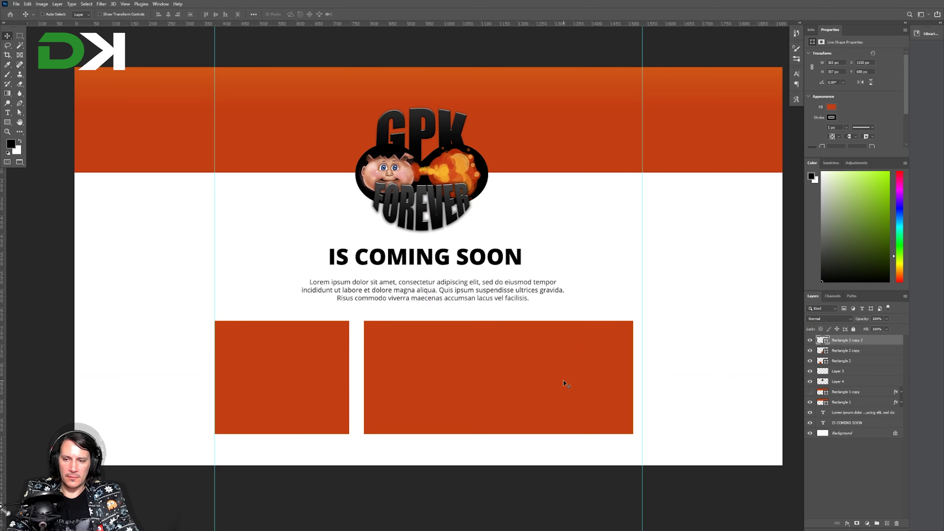
key("shift+Right")
key("shift+Right")
key("shift+Right")
key("shift+Right")
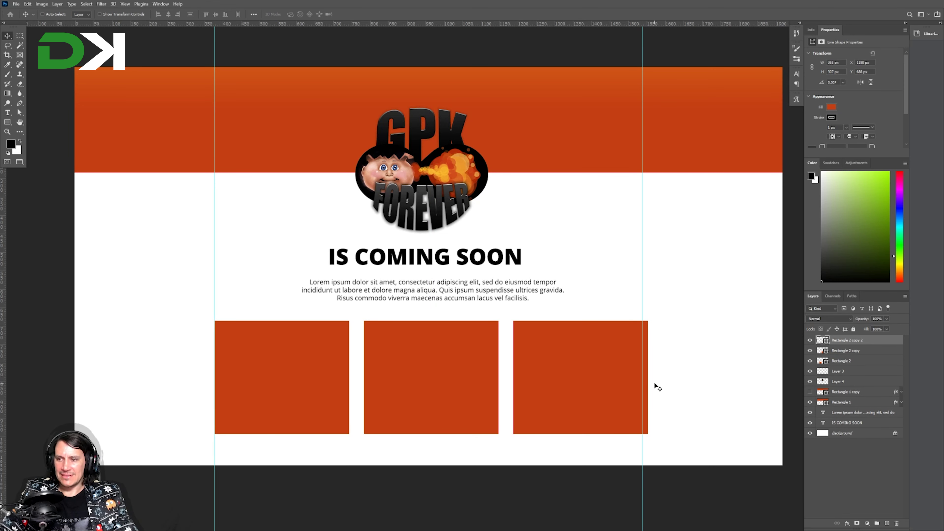
key("shift+Left")
Nudge all three boxes into place and align both guides to their outer edges
left_click(849, 351, "shift")
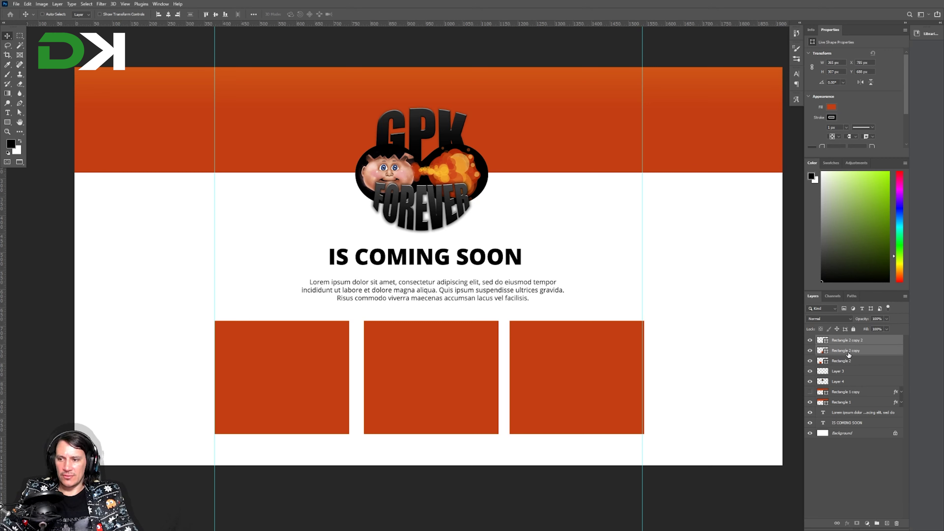
key("shift+Left")
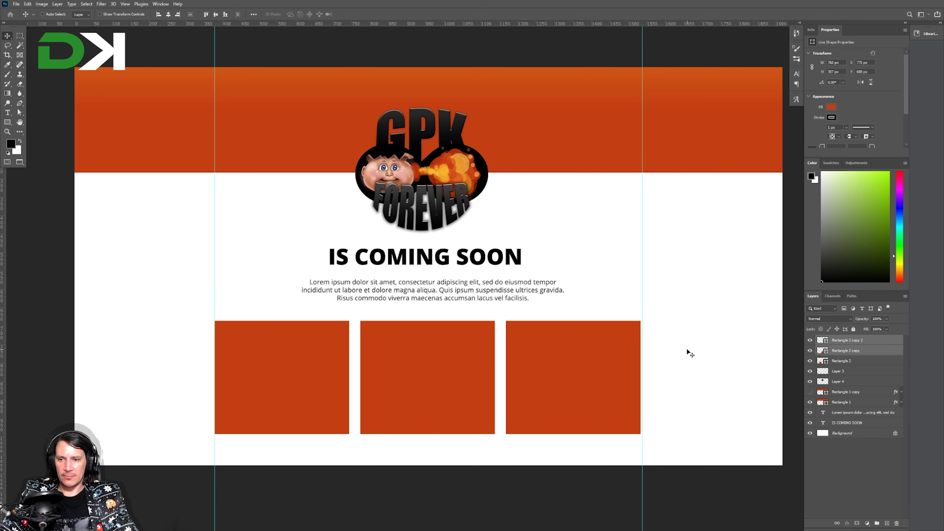
left_click(852, 363, "shift")
key("Right")
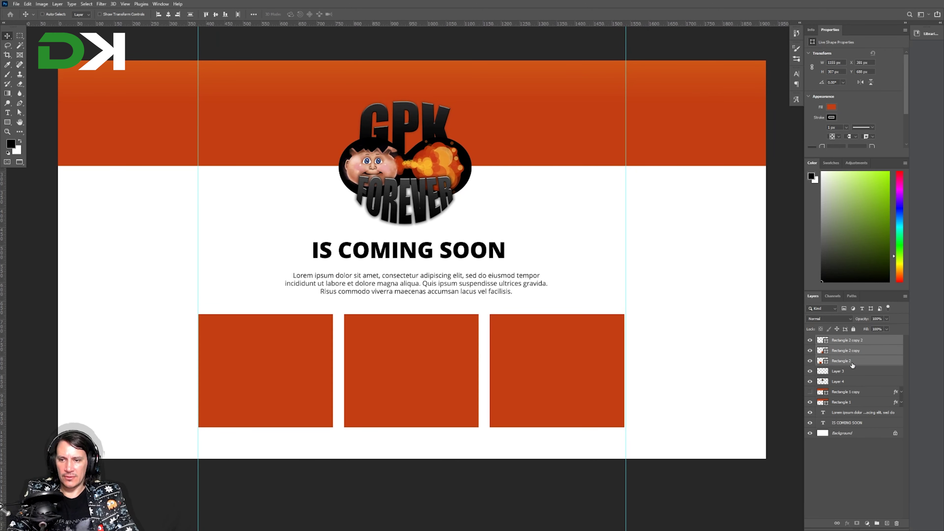
key("Right")
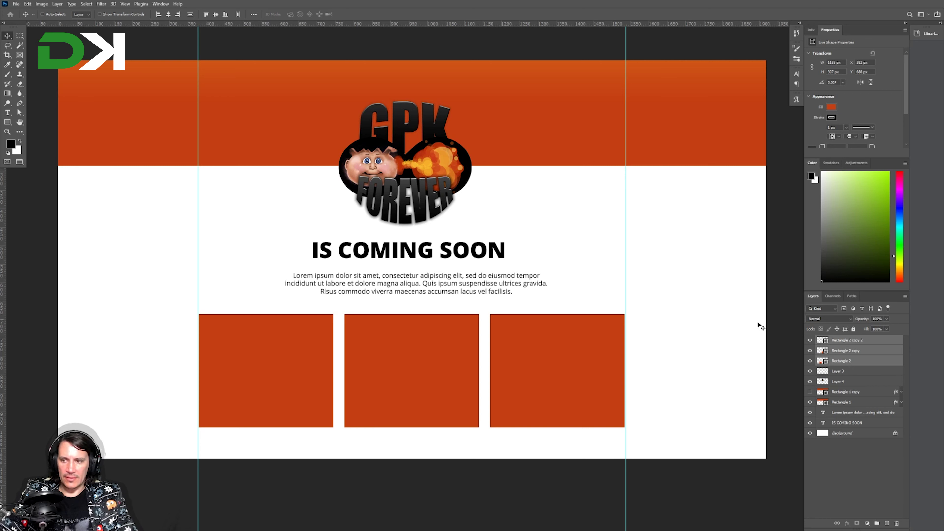
left_click_drag(626, 303, 625, 302)
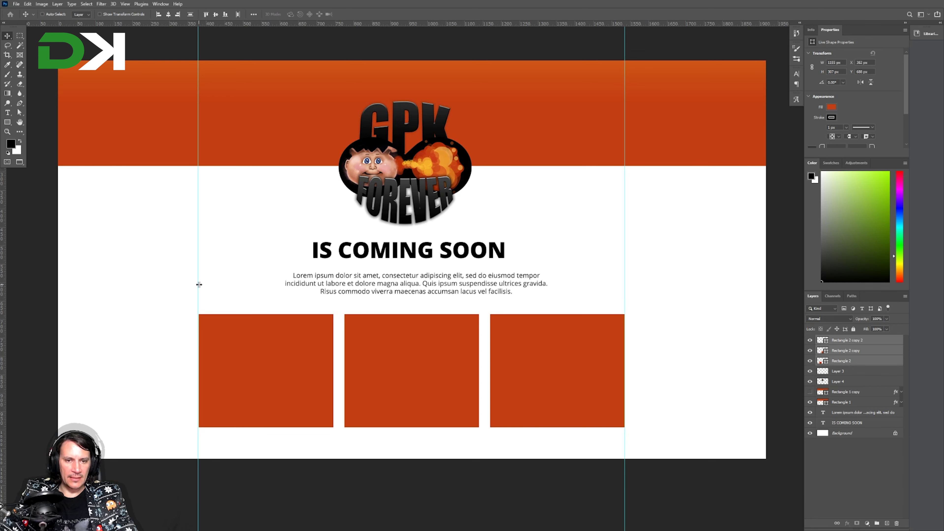
left_click_drag(199, 285, 200, 287)
Select only the third box's layer, Rectangle 2 copy 2
key("m")
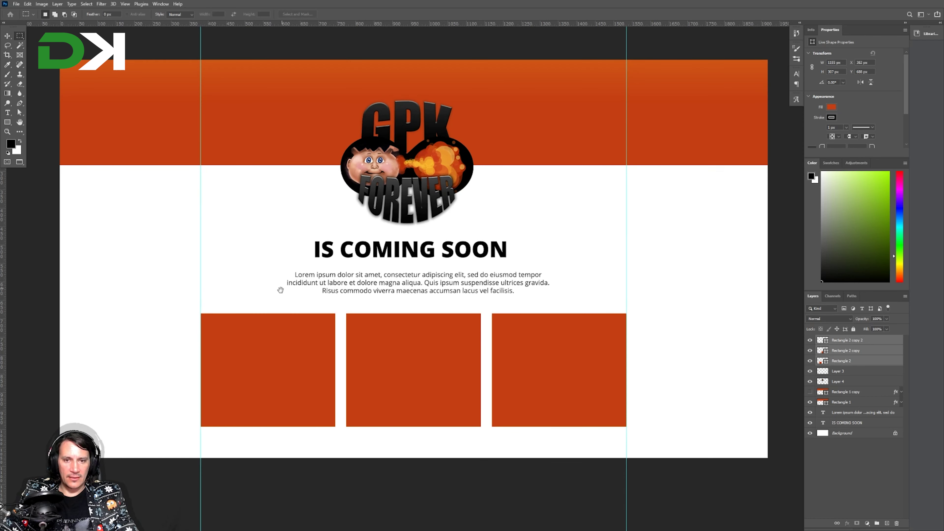
scroll(368, 304, "down", 3)
key("v")
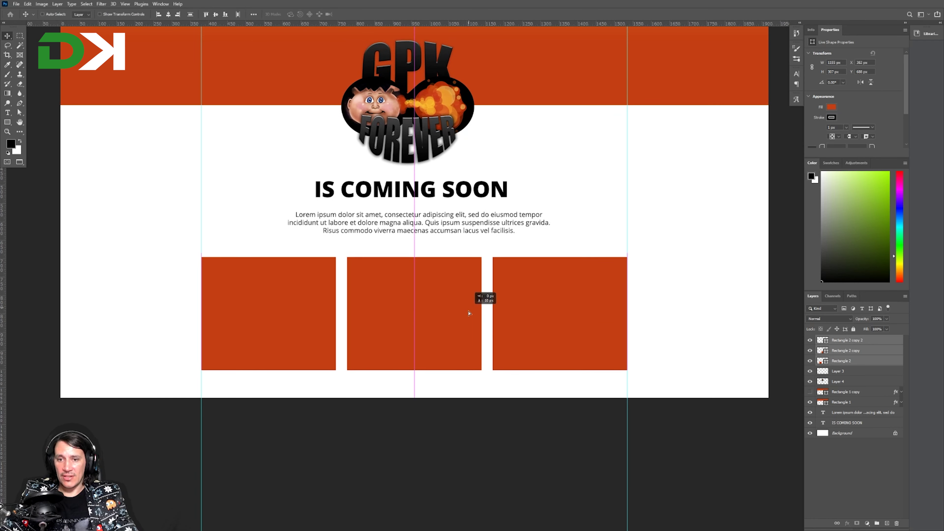
scroll(479, 307, "down", 1)
left_click_drag(479, 307, 488, 338)
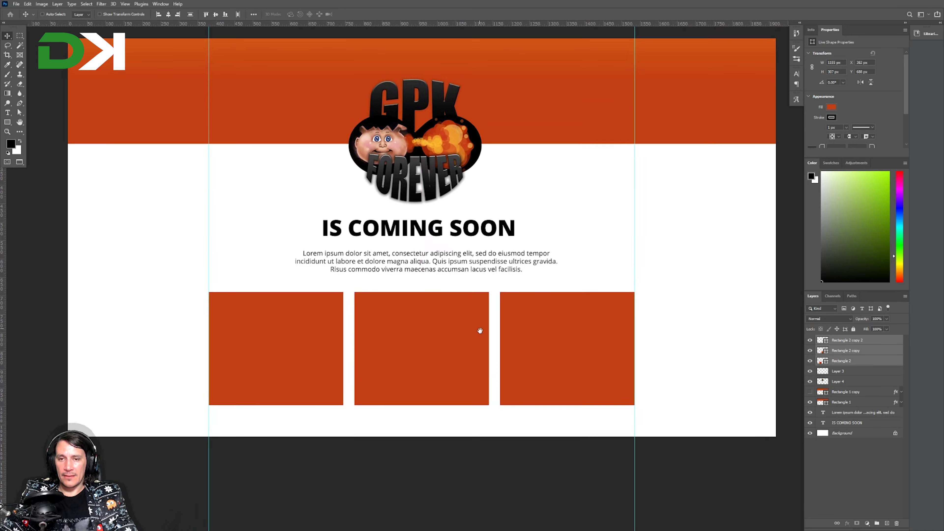
left_click(870, 345)
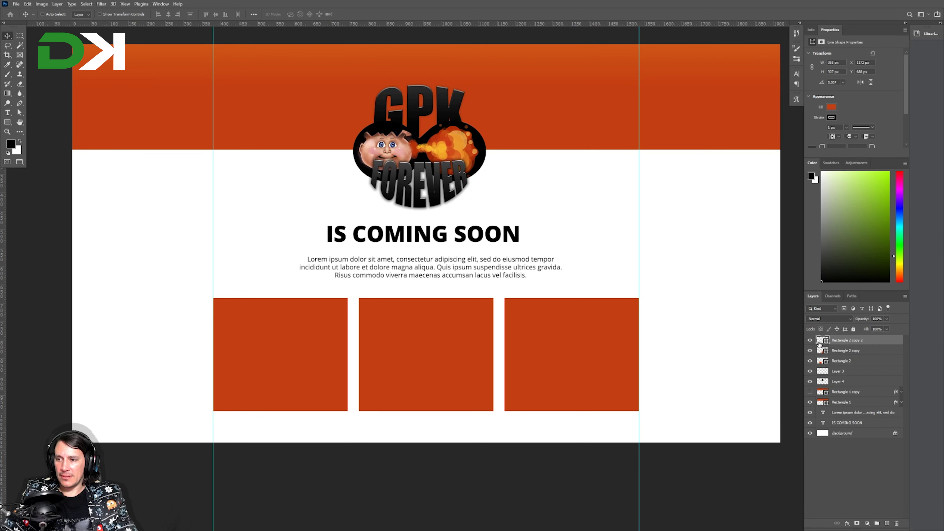
Recolour the third, middle and first Rectangle 2 boxes from orange to black
double_click(822, 340)
left_click_drag(186, 218, 74, 247)
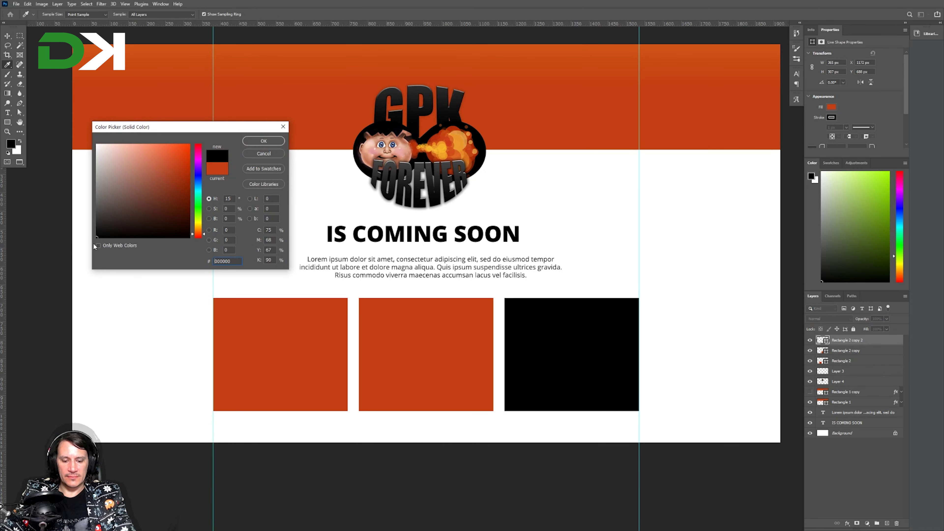
key("Return")
double_click(823, 350)
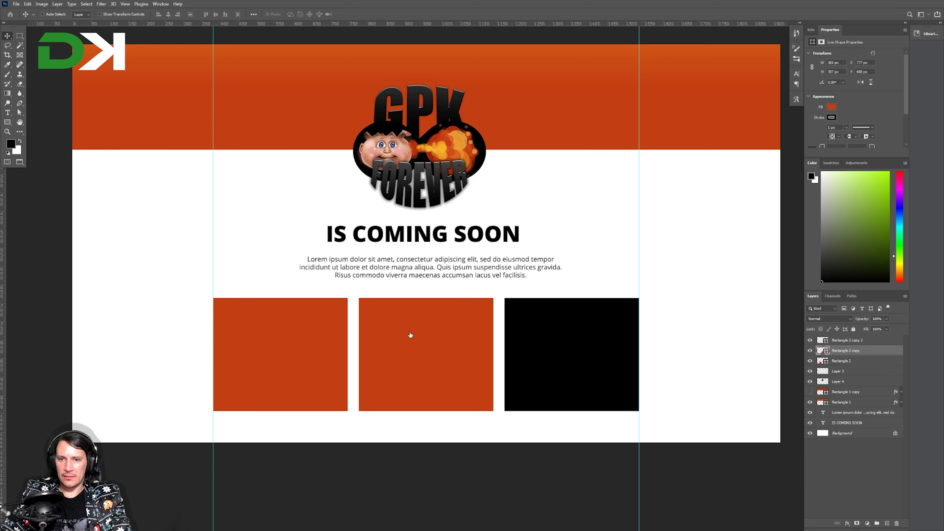
left_click_drag(186, 217, 94, 243)
key("Return")
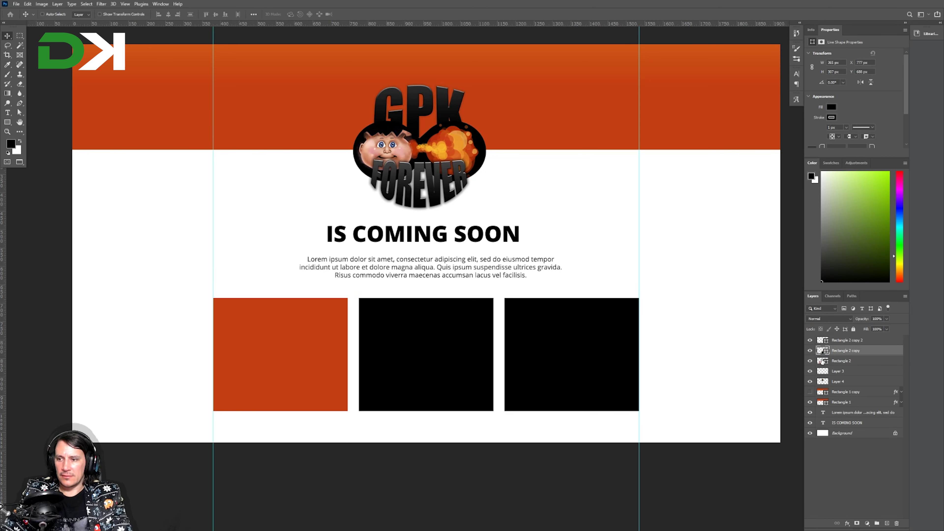
double_click(823, 360)
left_click_drag(186, 218, 94, 248)
key("Return")
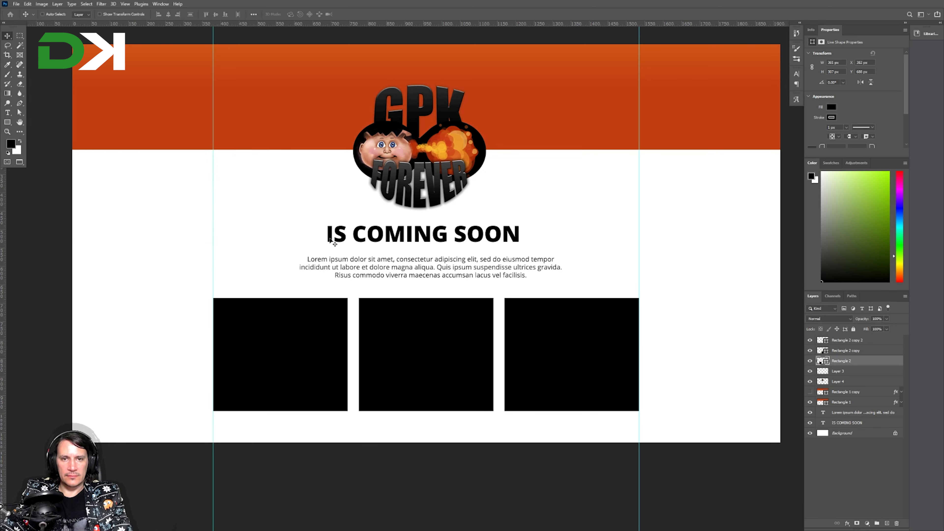
key("m")
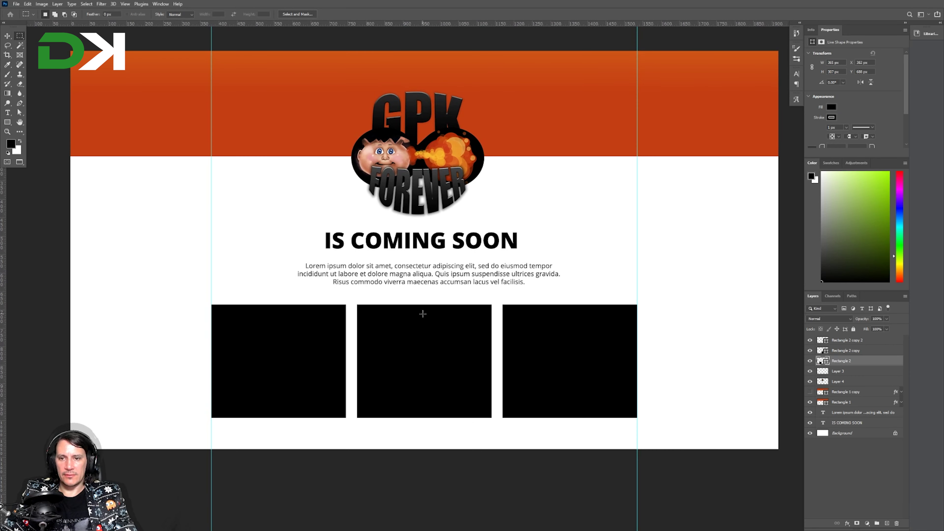
mouse_move(423, 314)
left_mouse_down()
mouse_move(463, 348)
mouse_move(465, 306)
left_mouse_up()
Marquee and copy the second upload thumbnail from youtube.psd
key("alt+Tab")
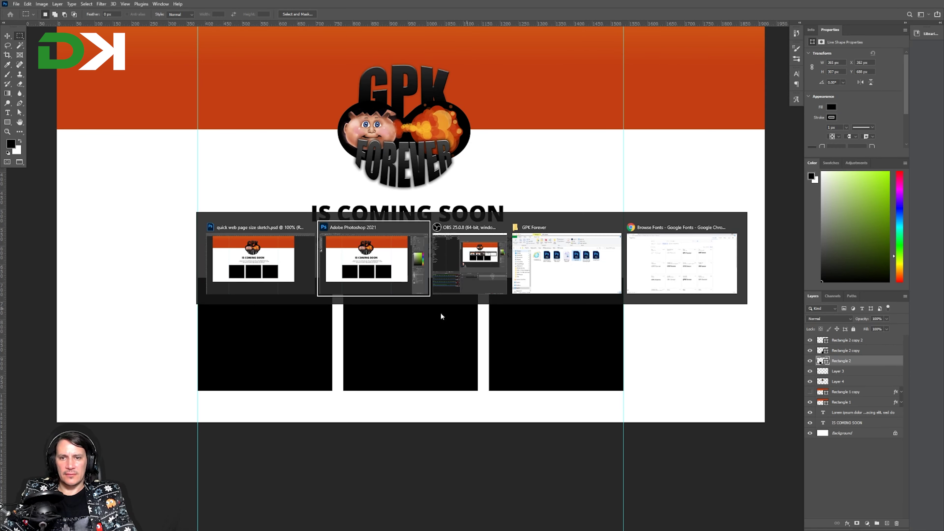
key("alt+Tab")
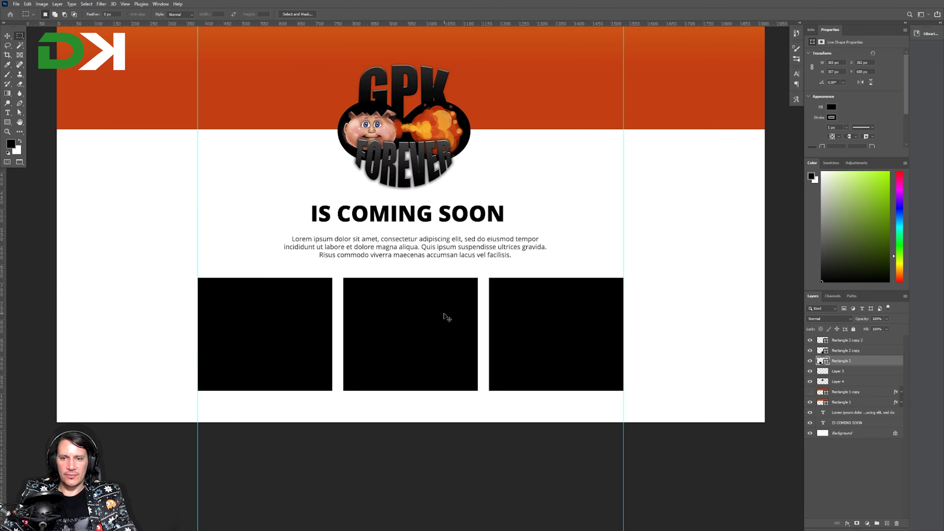
key("alt+Tab")
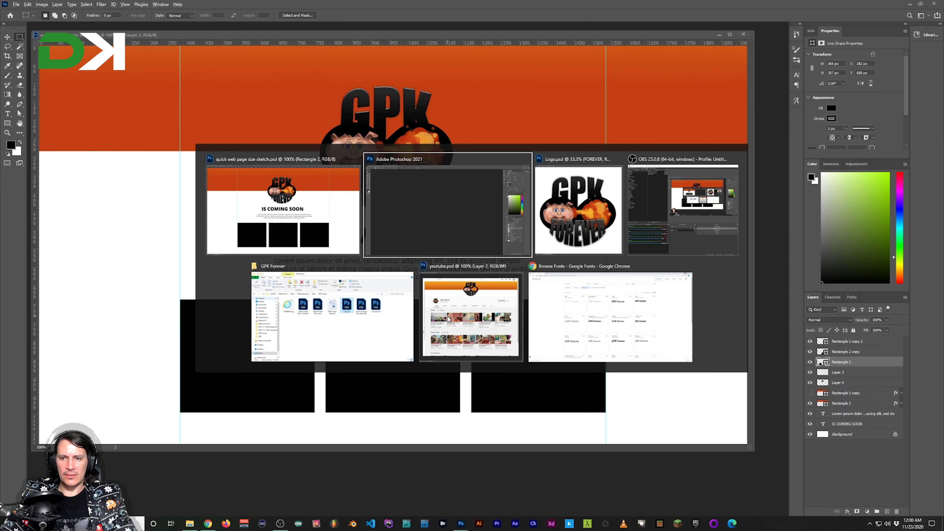
left_click(448, 320)
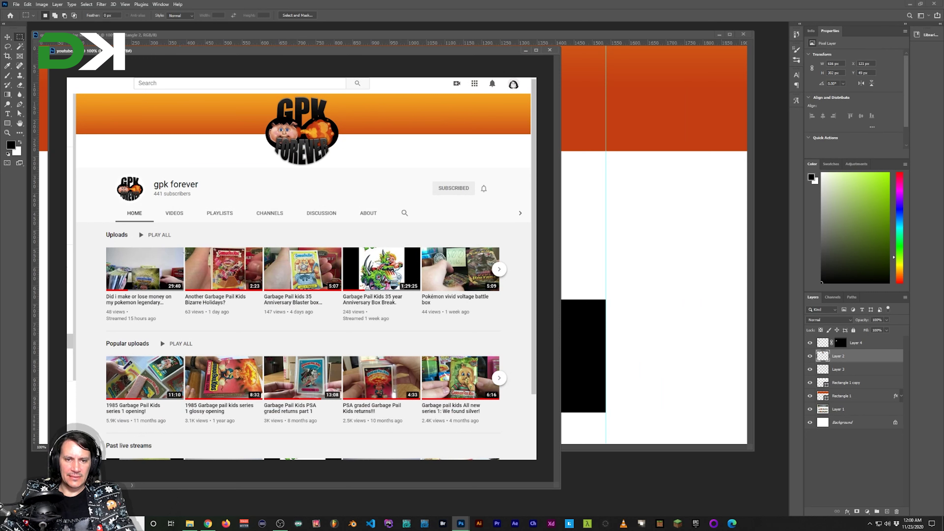
left_click_drag(185, 248, 263, 289)
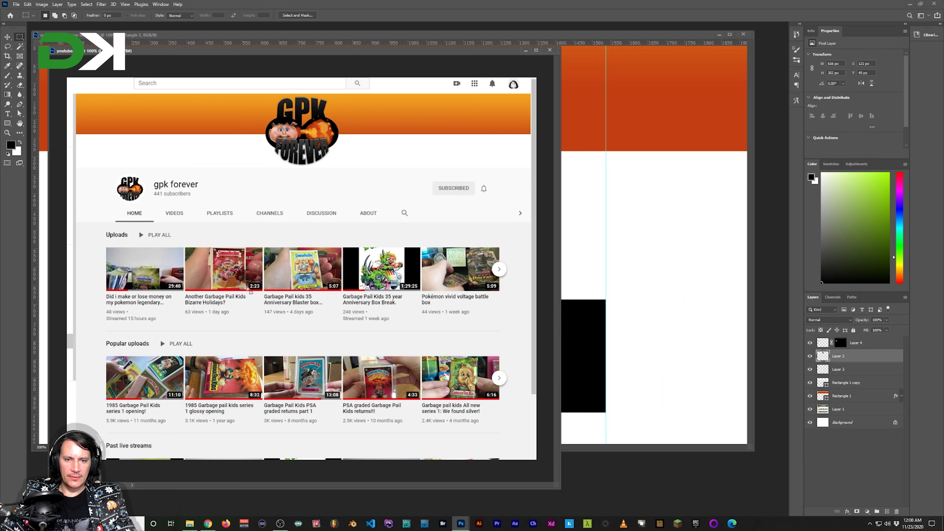
key("ctrl+c")
left_click(465, 189)
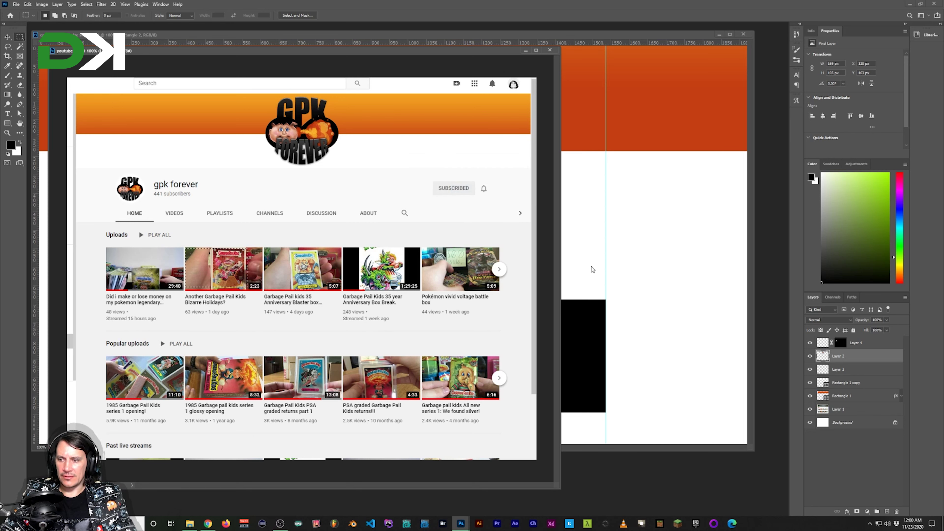
key("ctrl+c")
left_click(642, 327)
Paste the thumbnail into the banner and move its layer to the top
key("ctrl+v")
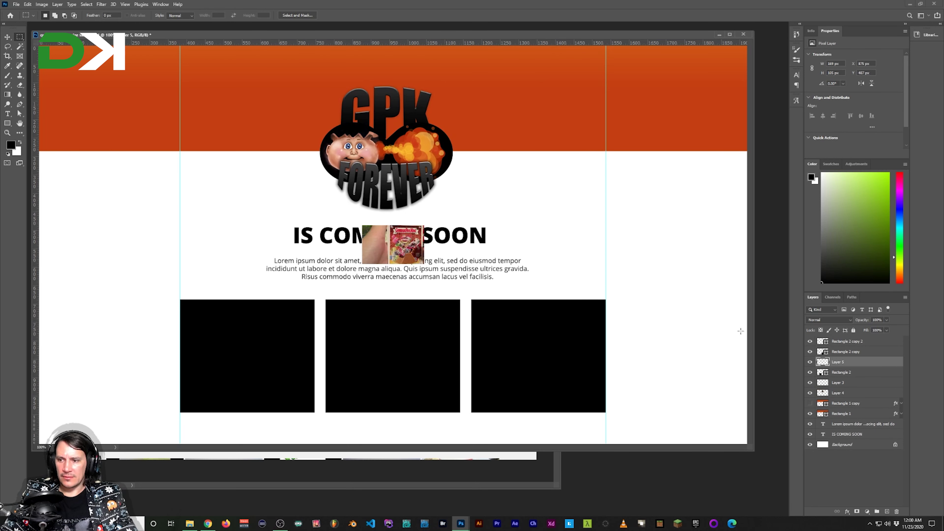
key("v")
mouse_move(413, 267)
left_mouse_down()
mouse_move(423, 290)
mouse_move(419, 399)
left_mouse_up()
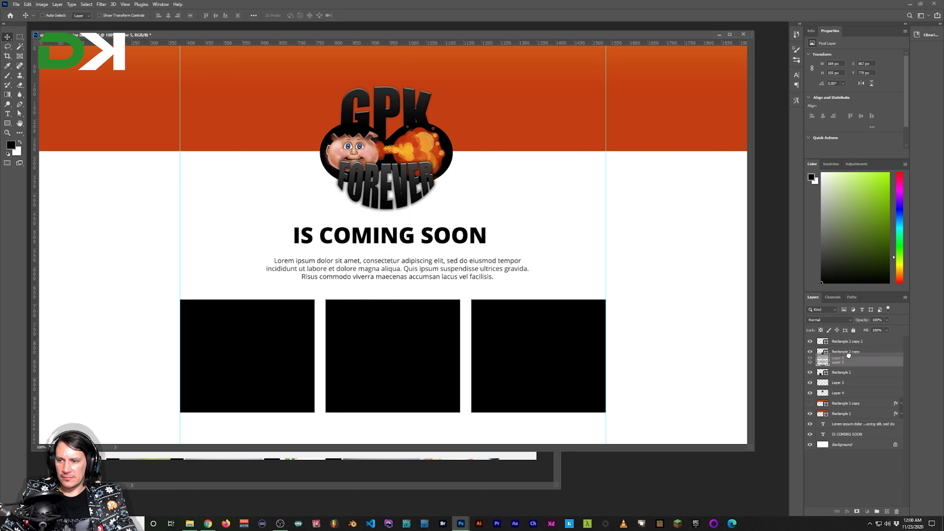
left_click_drag(840, 362, 840, 338)
Place the thumbnail in a group masked to the right box and scale it to fill
left_click(822, 351, "ctrl")
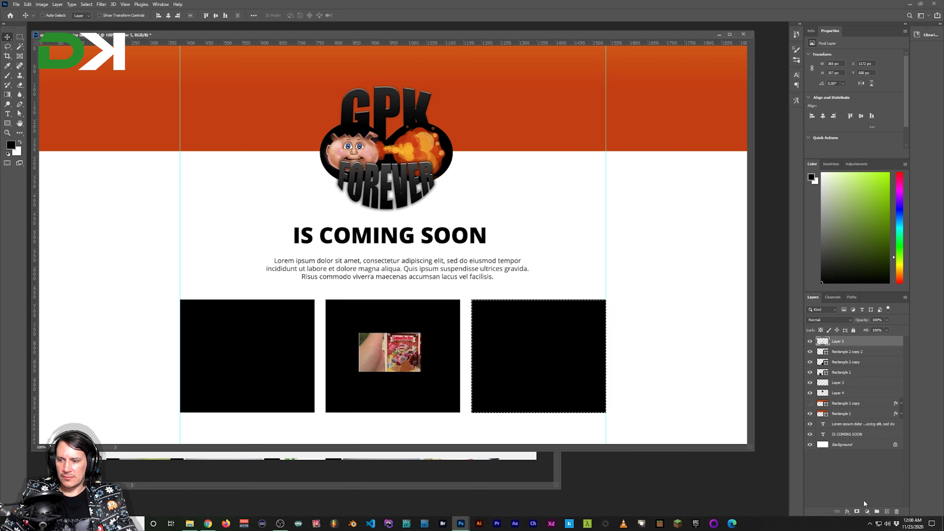
left_click(876, 512)
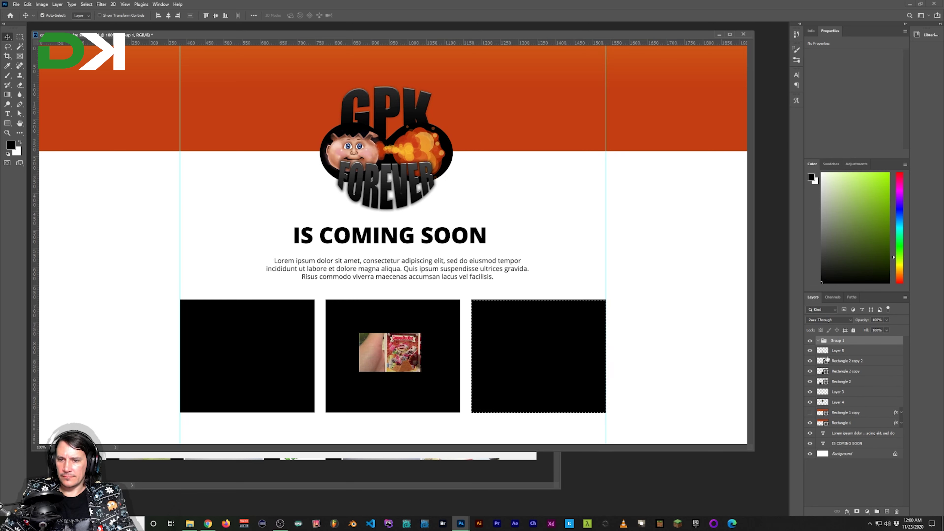
left_click(857, 512)
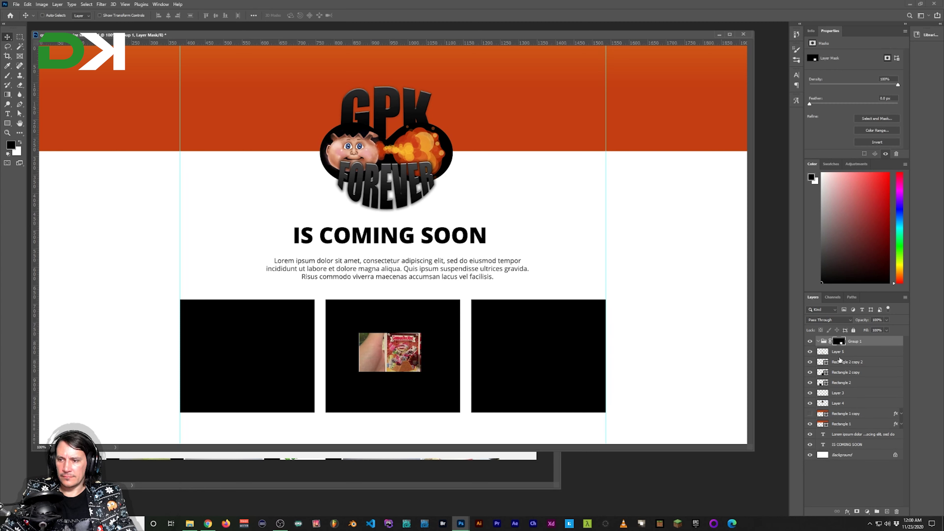
left_click(843, 351)
left_click_drag(403, 374, 550, 378)
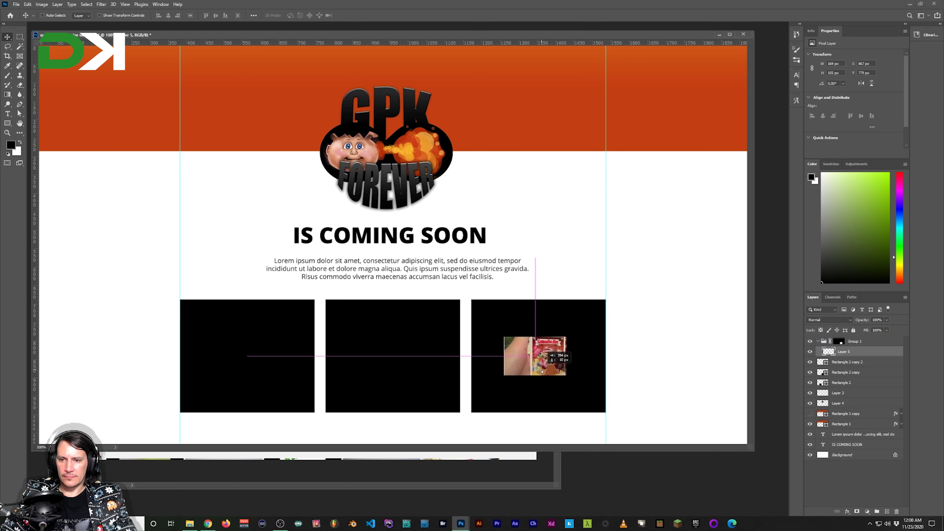
key("ctrl+t")
left_click_drag(504, 337, 429, 296)
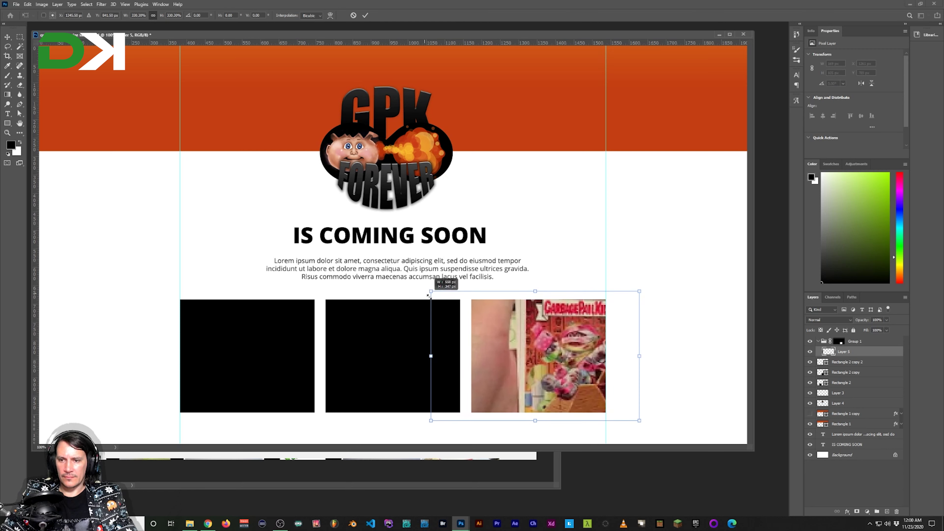
key("Return")
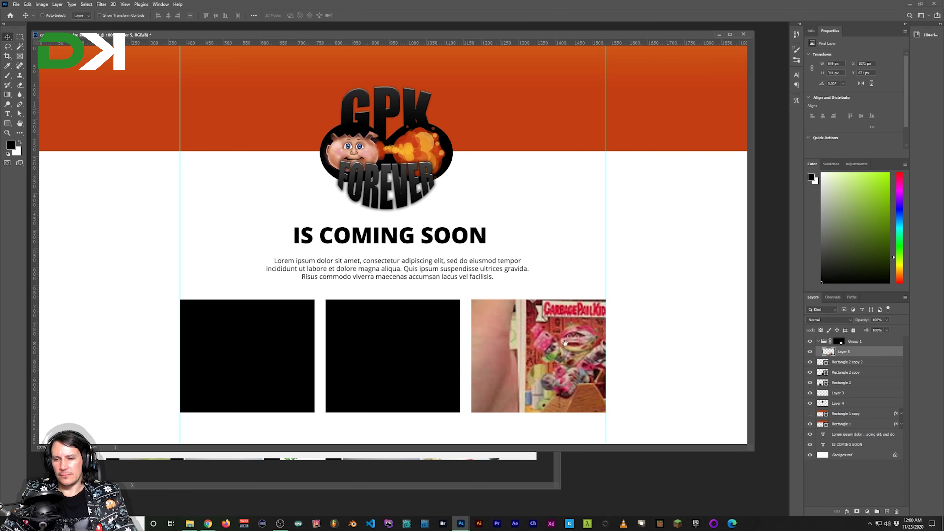
key("ctrl")
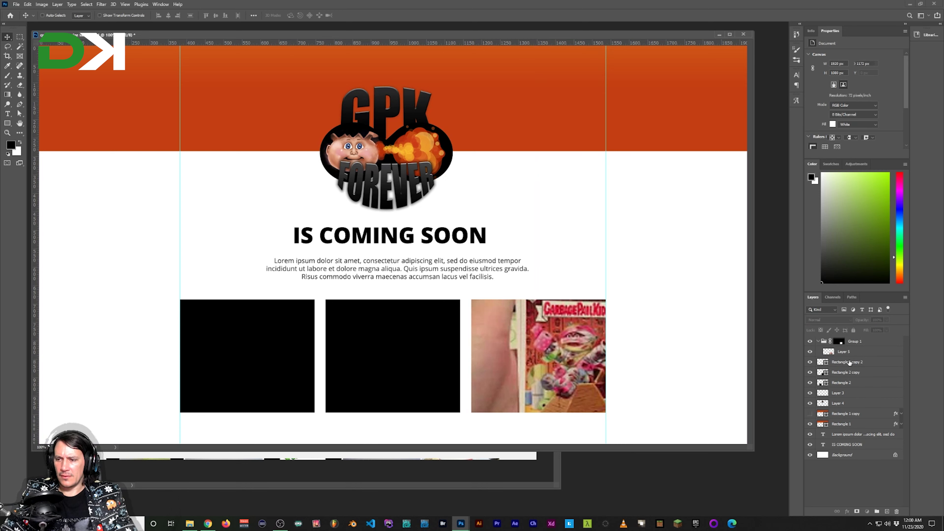
Load Group 1's mask as a selection and contract it by 10 px
left_click(841, 344)
left_click(841, 344, "ctrl")
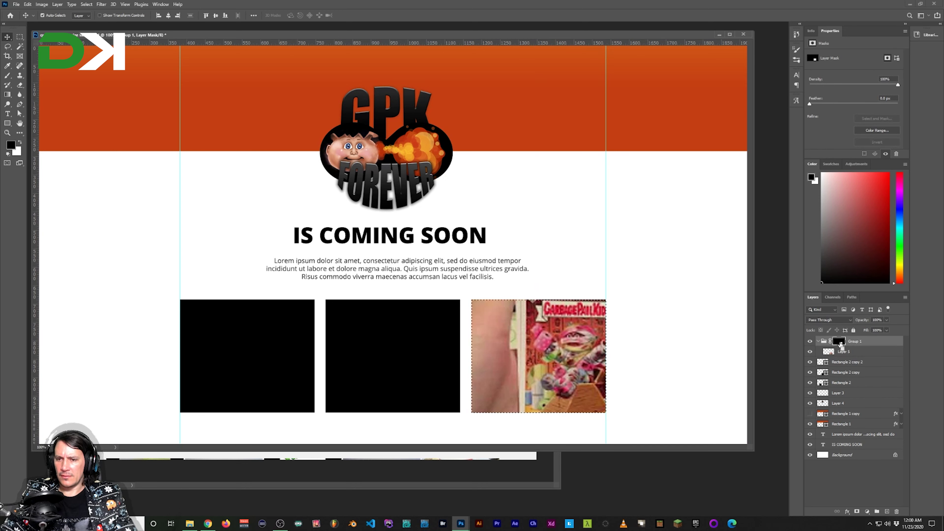
key("m")
left_click(89, 3)
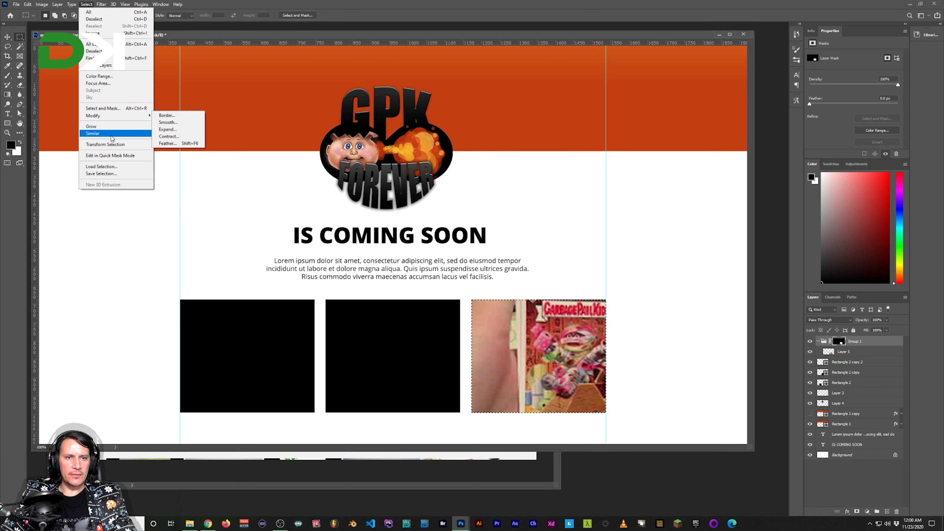
mouse_move(93, 116)
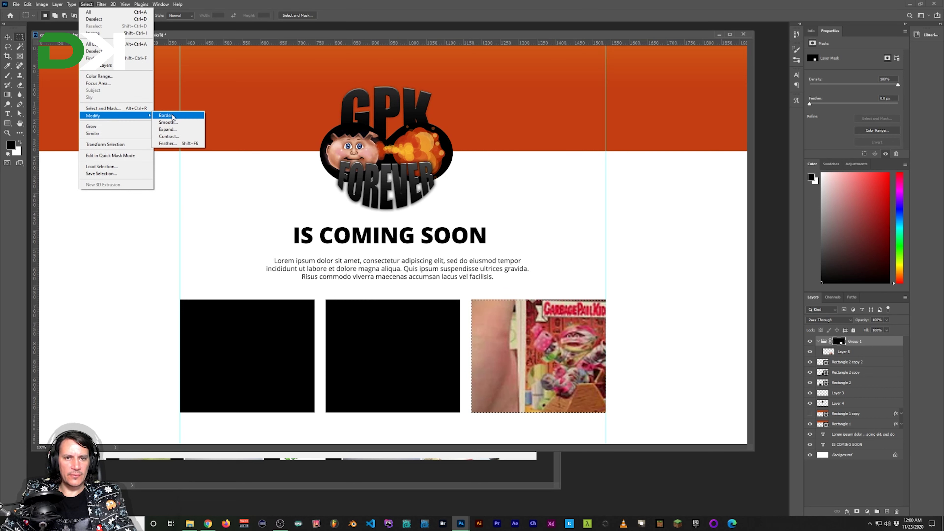
left_click(169, 136)
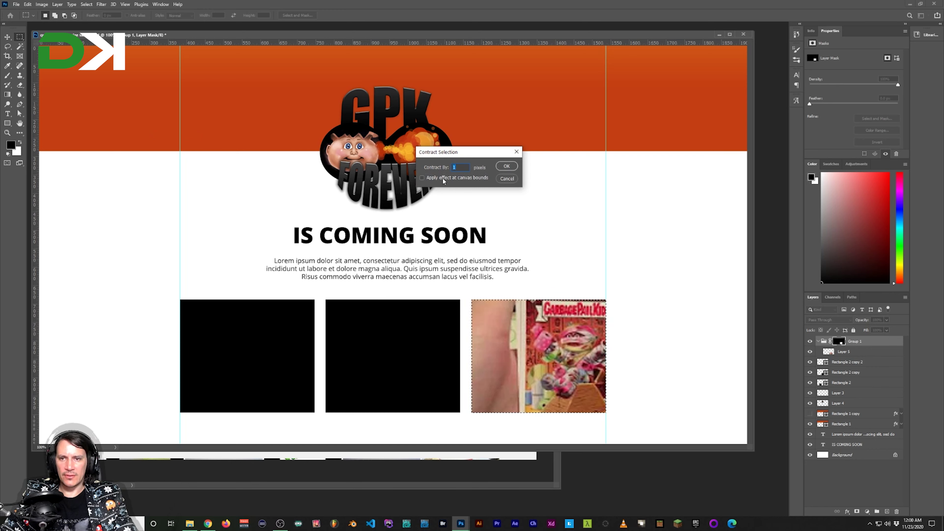
type("0")
key("Return")
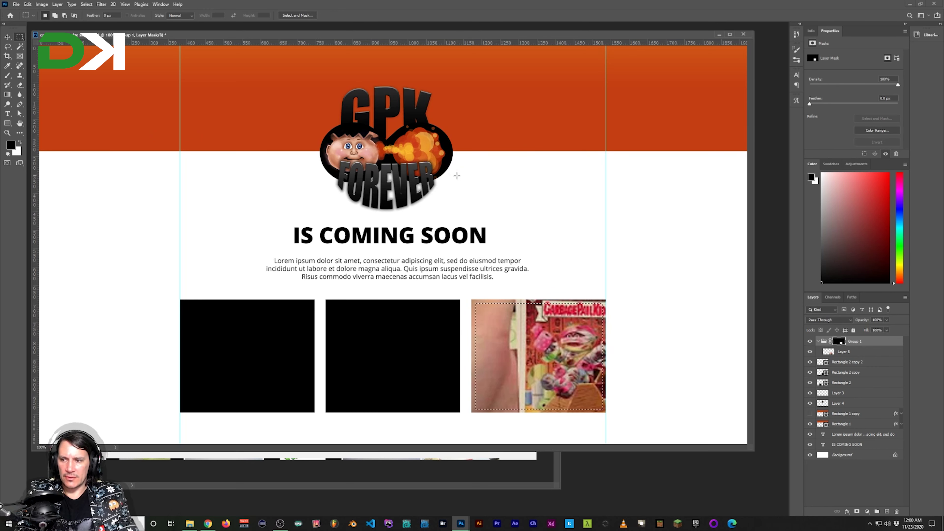
Invert the selection and fill the mask edge black, then undo the border
key("ctrl+shift+i")
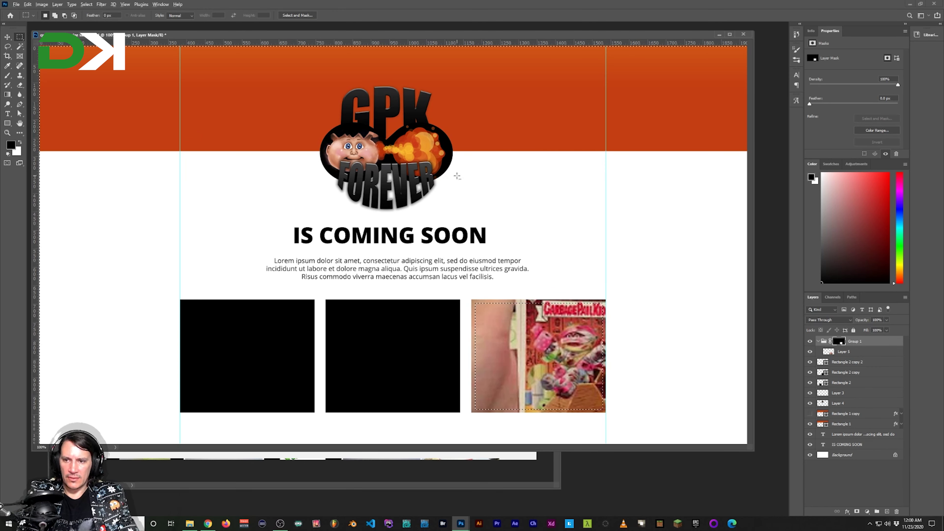
key("alt+BackSpace")
key("ctrl+d")
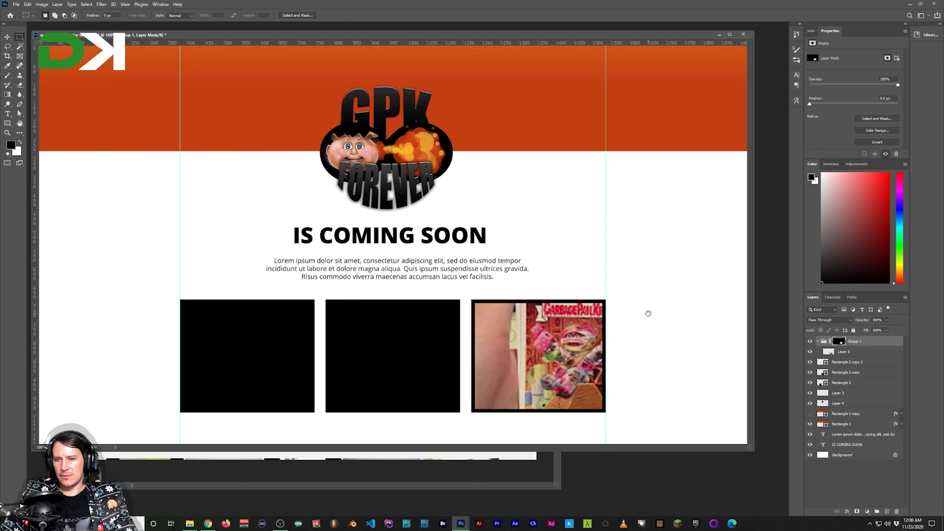
key("ctrl+z")
key("ctrl+z")
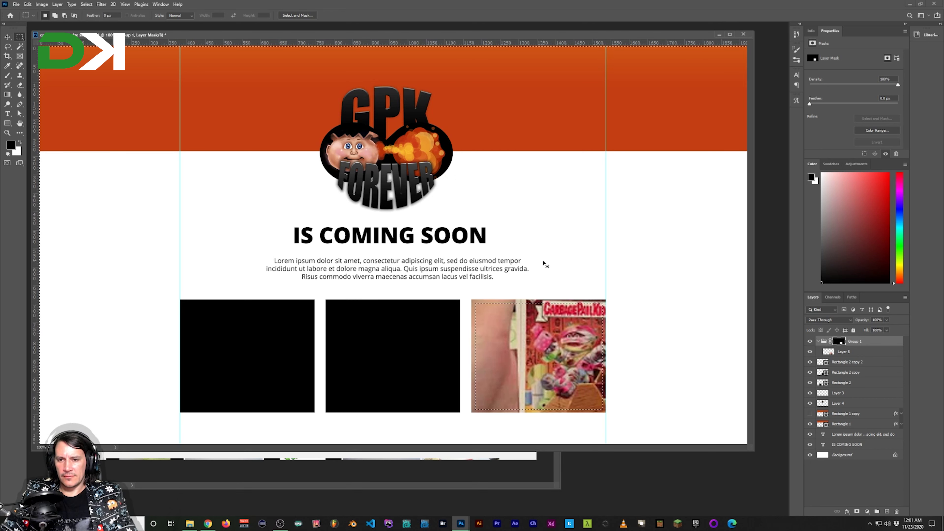
key("ctrl+z")
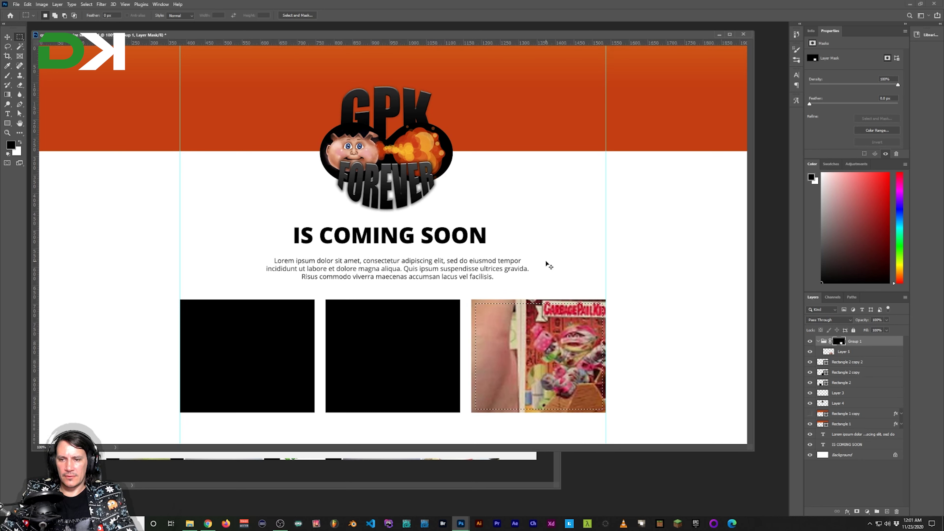
Redo the 10 px contraction, invert it, and fill the mask edge black as a thin frame
left_click(141, 4)
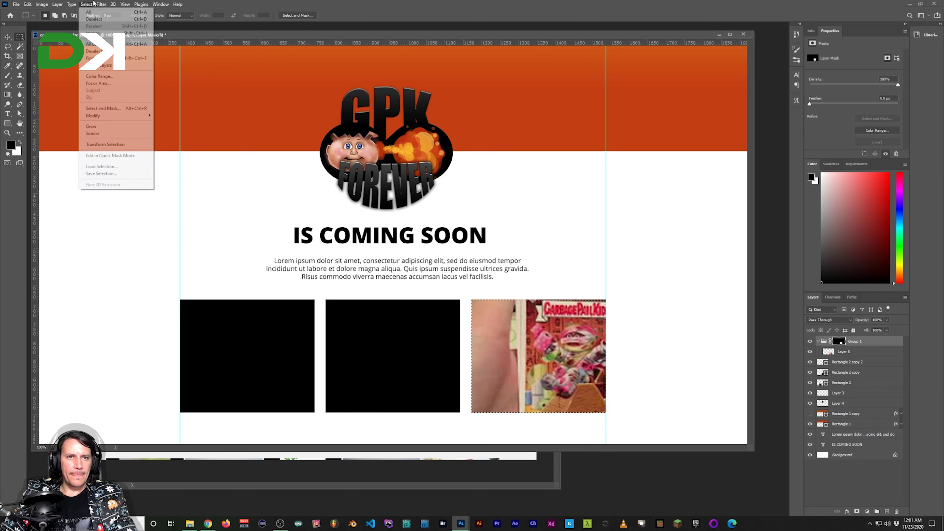
left_click(102, 4)
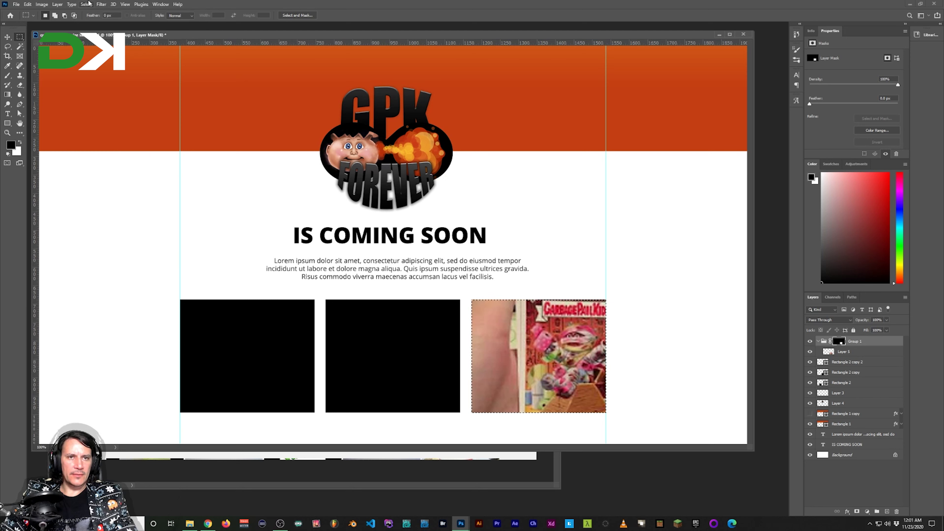
left_click(86, 4)
mouse_move(96, 116)
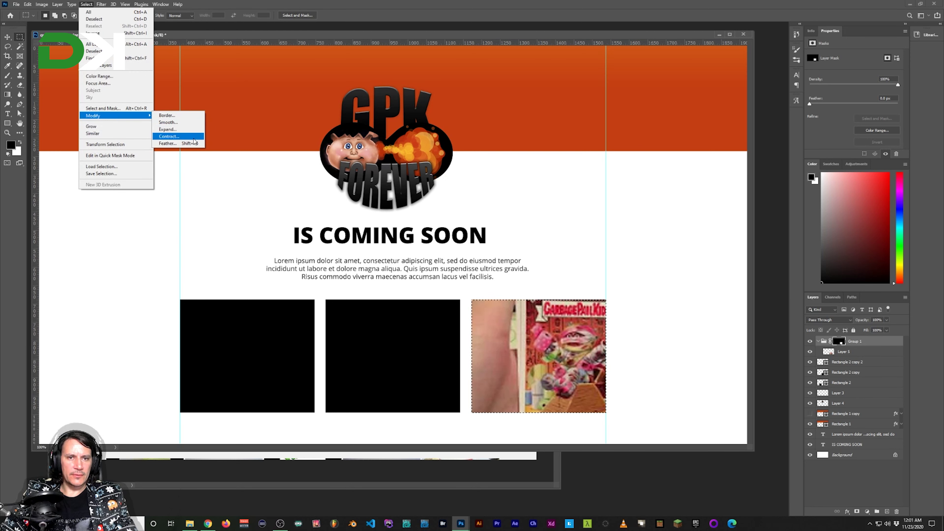
left_click(175, 136)
key("Return")
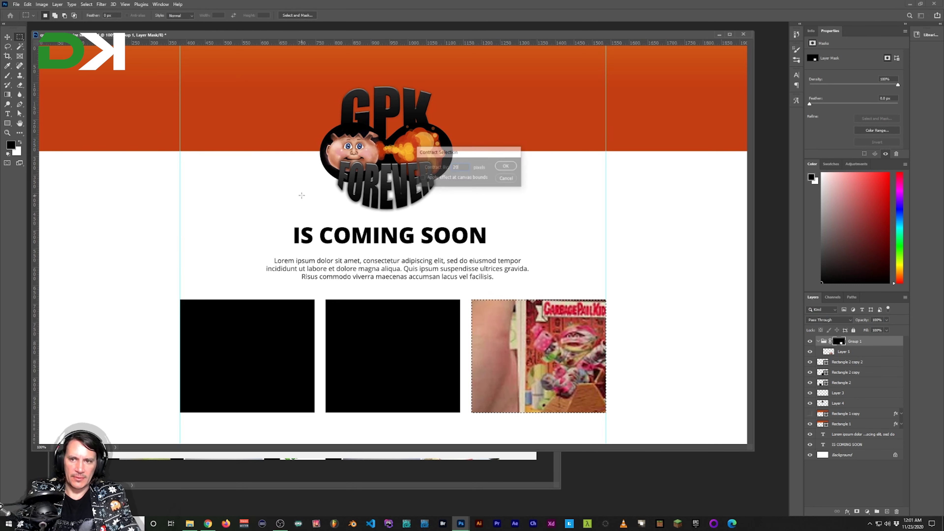
key("ctrl+shift+i")
key("alt+BackSpace")
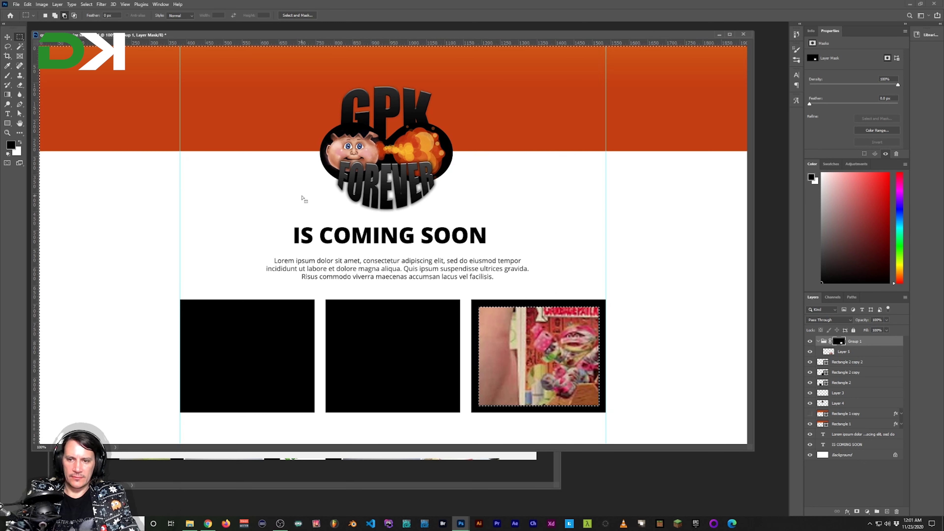
key("ctrl+d")
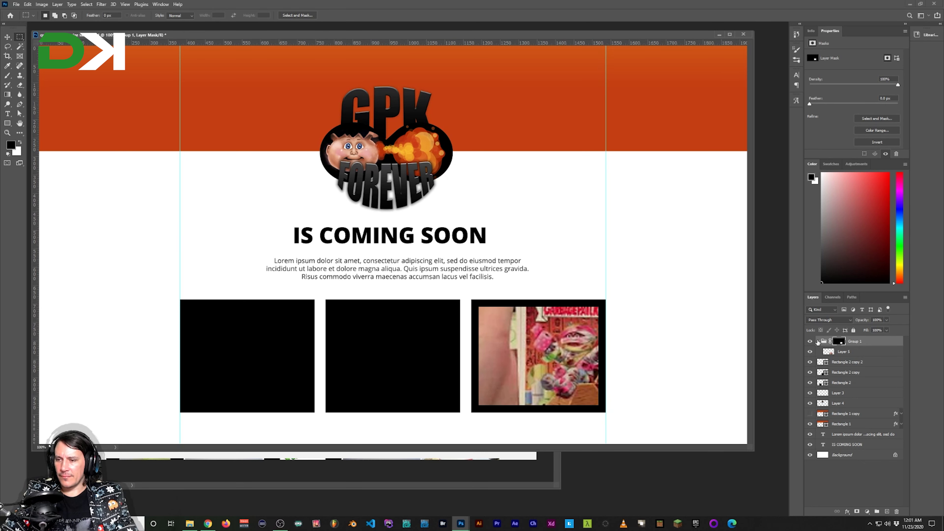
Restore Group 1 to 100% opacity and move it lower in the layer stack
left_click(817, 341)
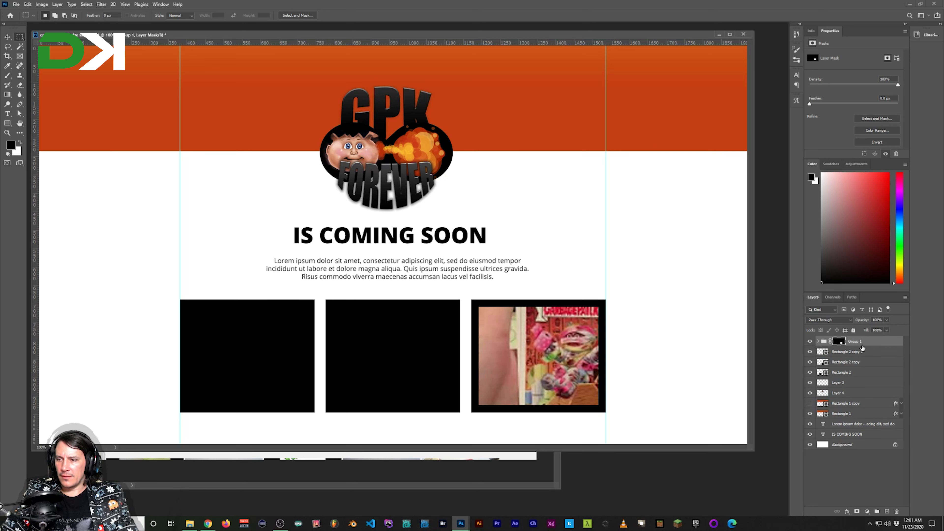
left_click(869, 345)
key("4")
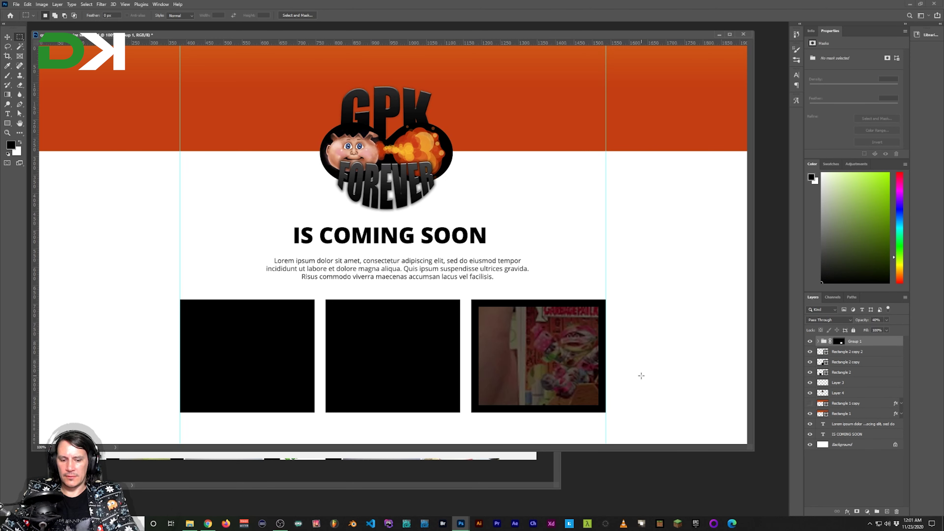
key("0")
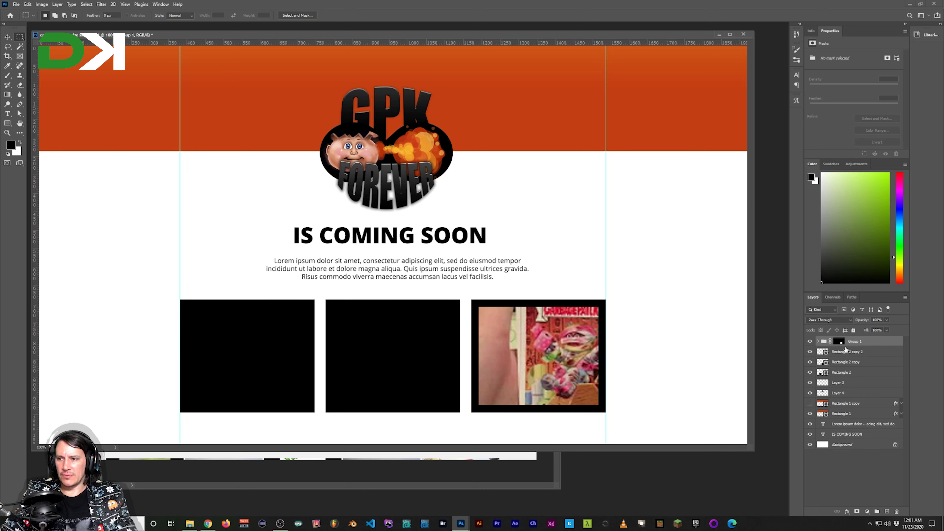
left_click_drag(867, 342, 896, 511)
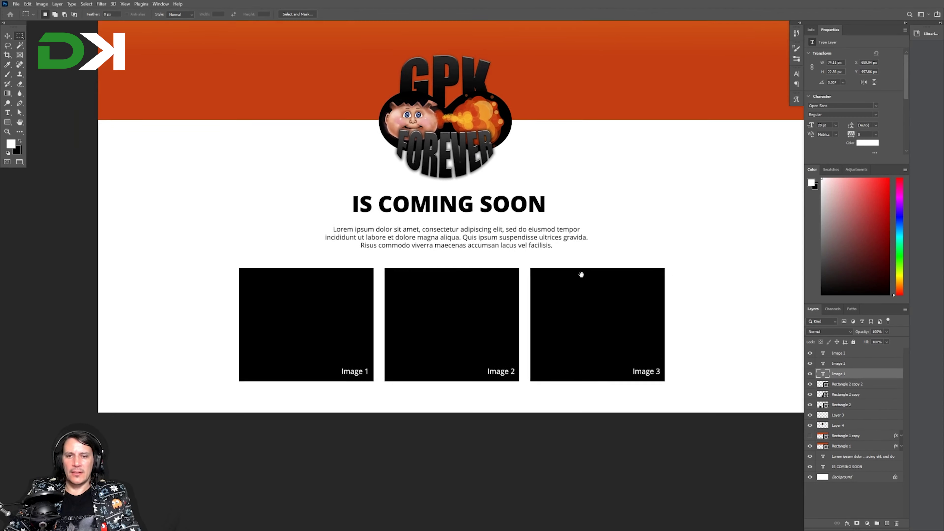
Duplicate the Image 3 label and move the copy to the top of the banner
left_click_drag(484, 242, 465, 343)
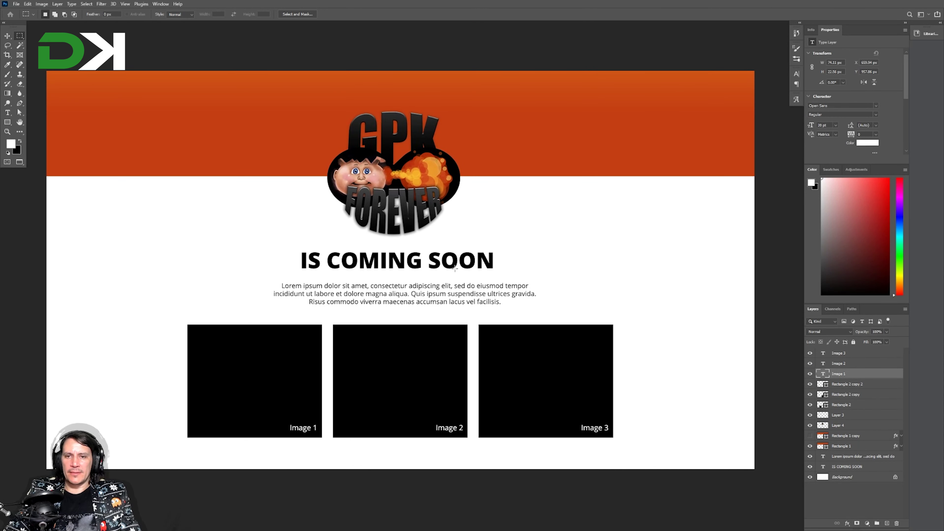
left_click(856, 363)
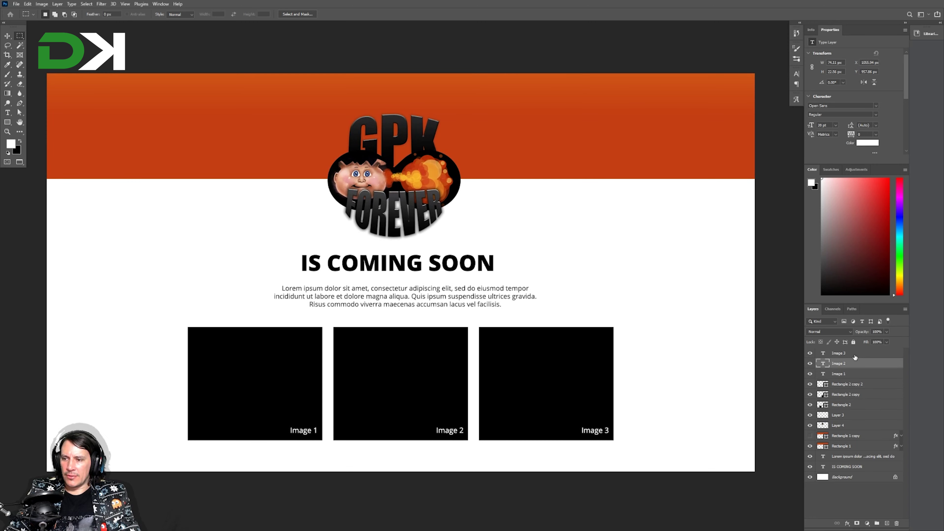
left_click(856, 355)
key("ctrl+j")
key("v")
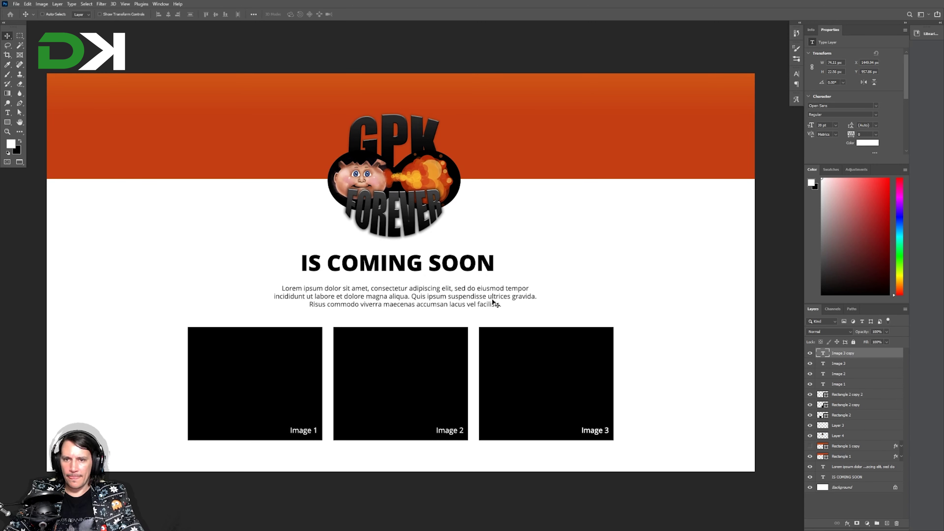
left_click_drag(594, 430, 402, 78)
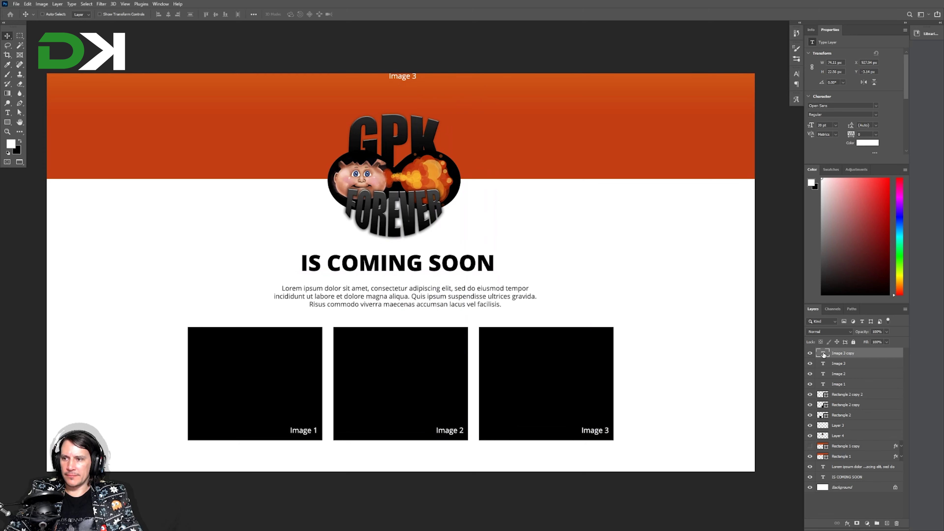
left_click_drag(492, 161, 483, 171)
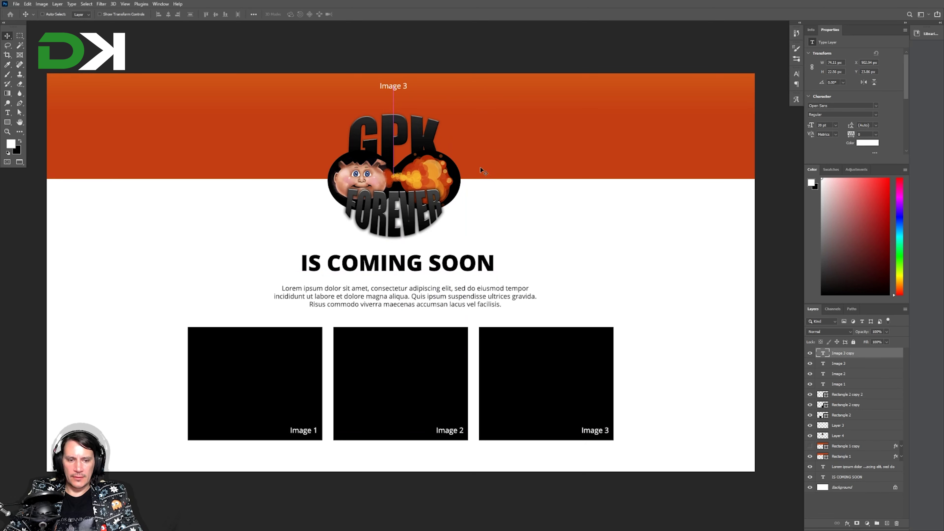
Retype the copied label as 'Menu Option 1' and shift it left along the banner
key("t")
triple_click(396, 87)
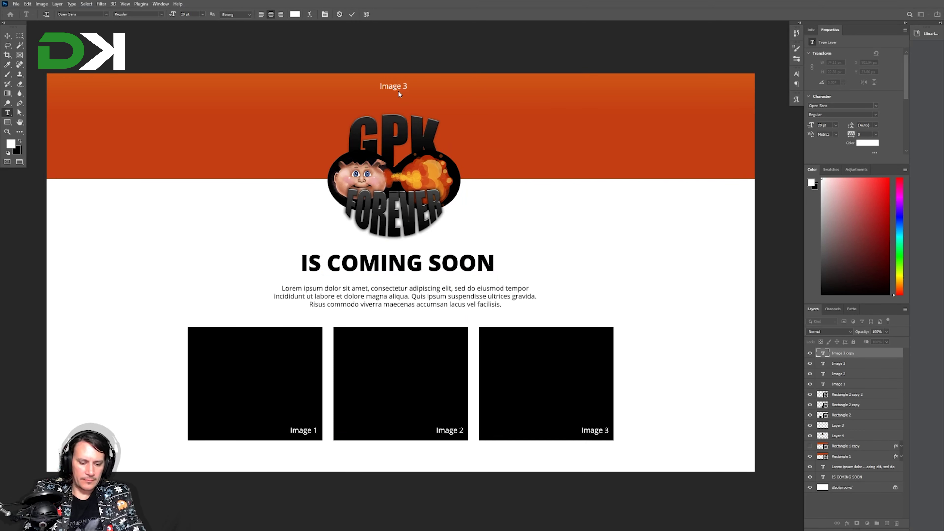
type("Menu Option 1")
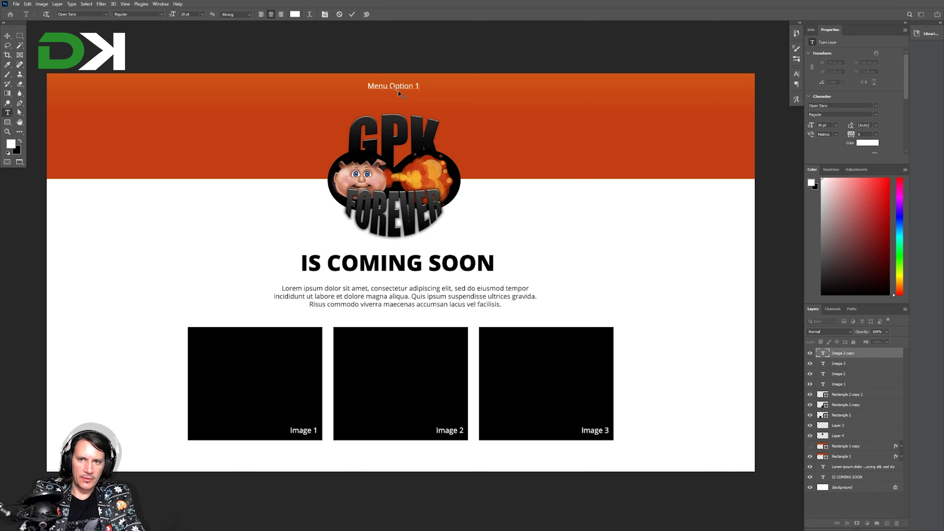
key("ctrl+Return")
key("v")
mouse_move(417, 86)
left_mouse_down()
mouse_move(331, 87)
mouse_move(350, 88)
left_mouse_up()
Extend the menu line to 'Menu Option 1 | Twitter | Instagram |', fixing the Instagram typo
key("t")
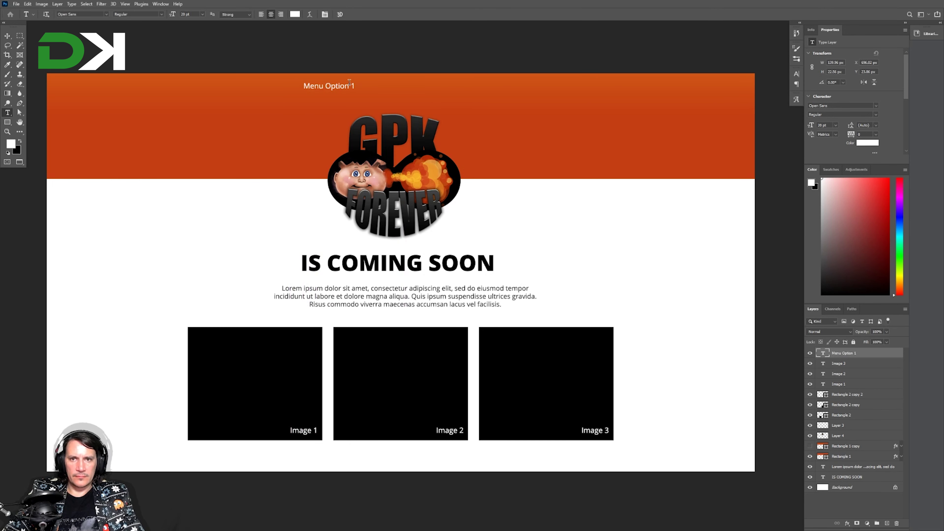
left_click(395, 108)
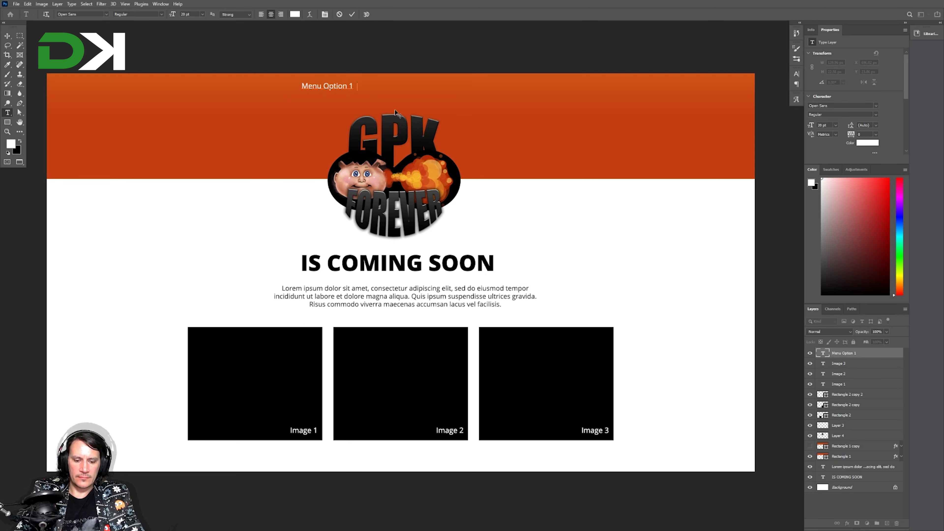
type("|  ")
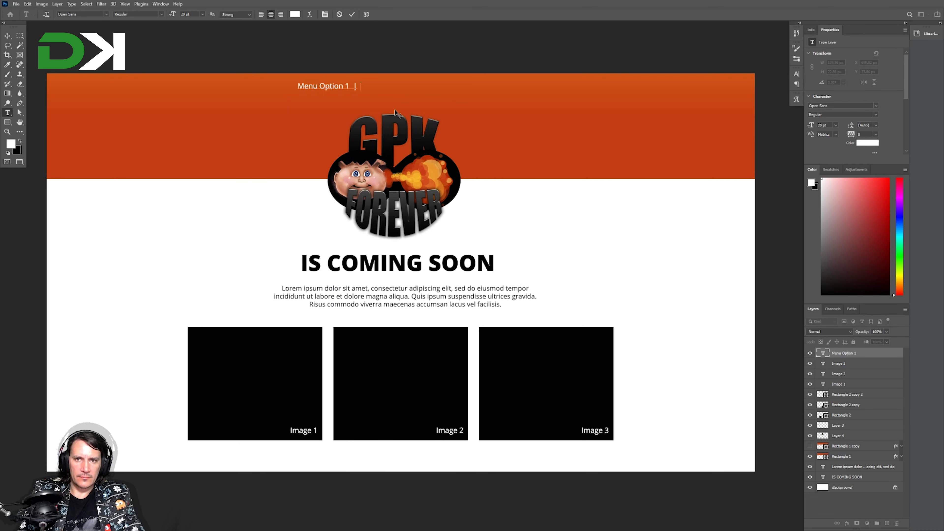
type("Twitter")
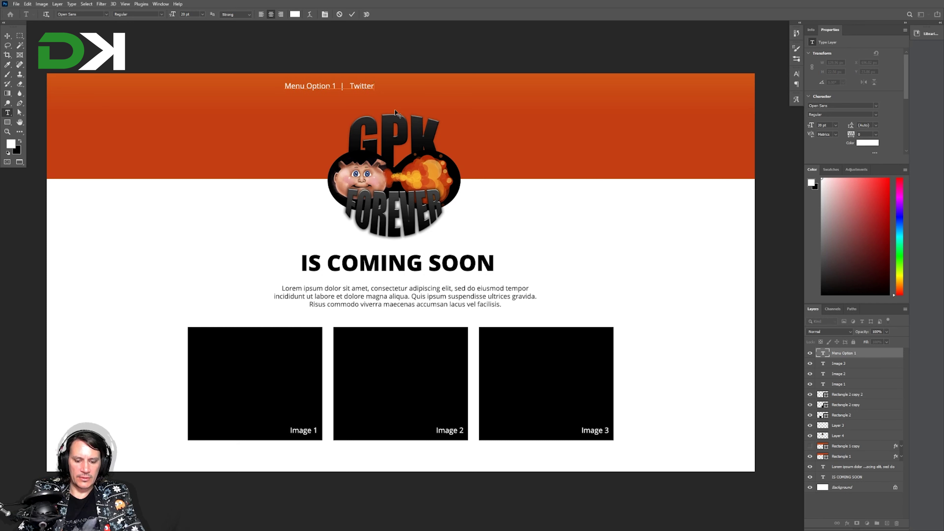
type("  |  ")
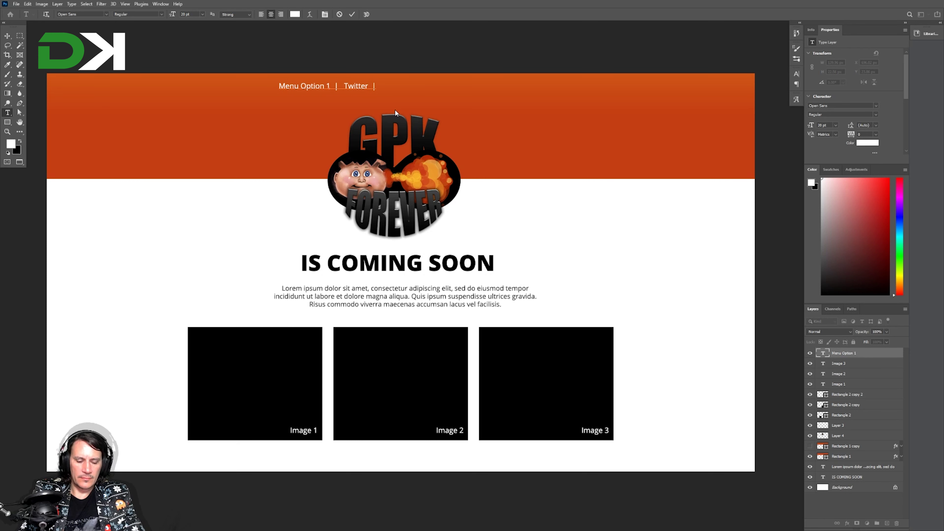
type("Instageram")
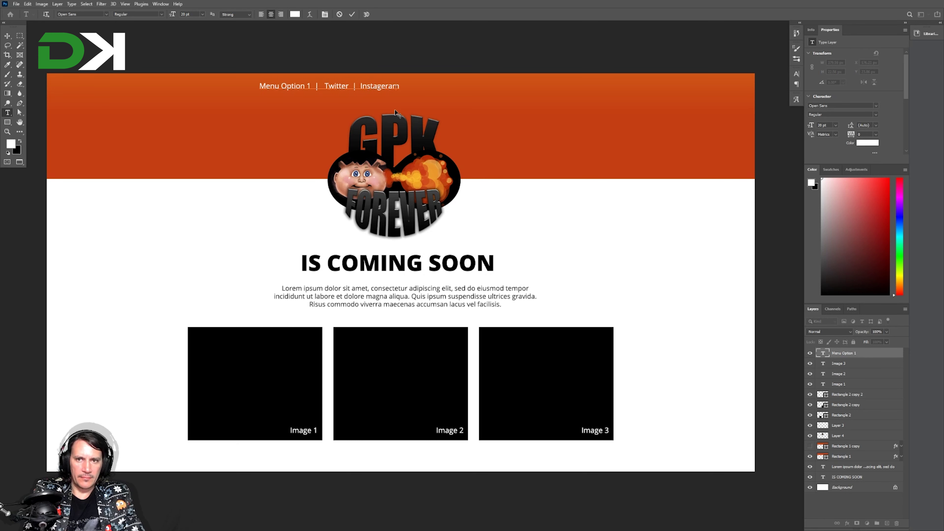
key("BackSpace")
key("BackSpace")
key("BackSpace")
type("ram")
key("ctrl+a")
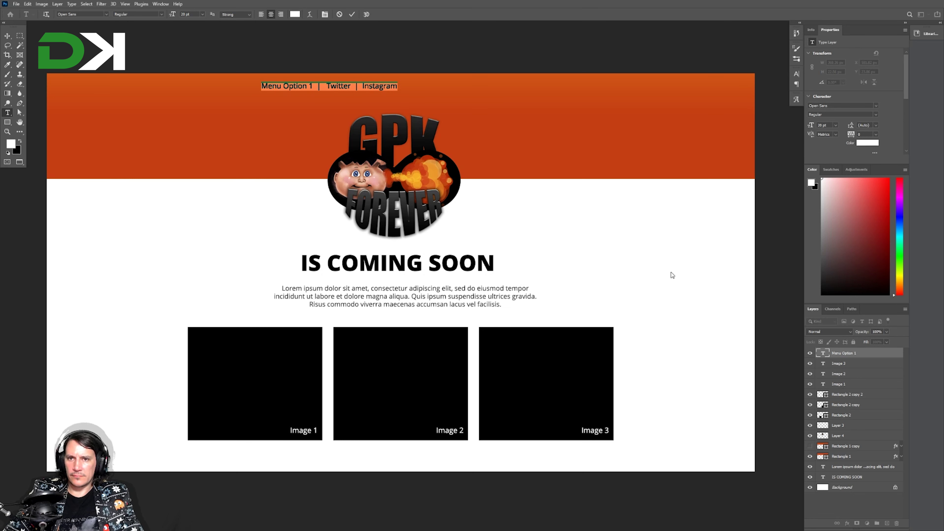
key("End")
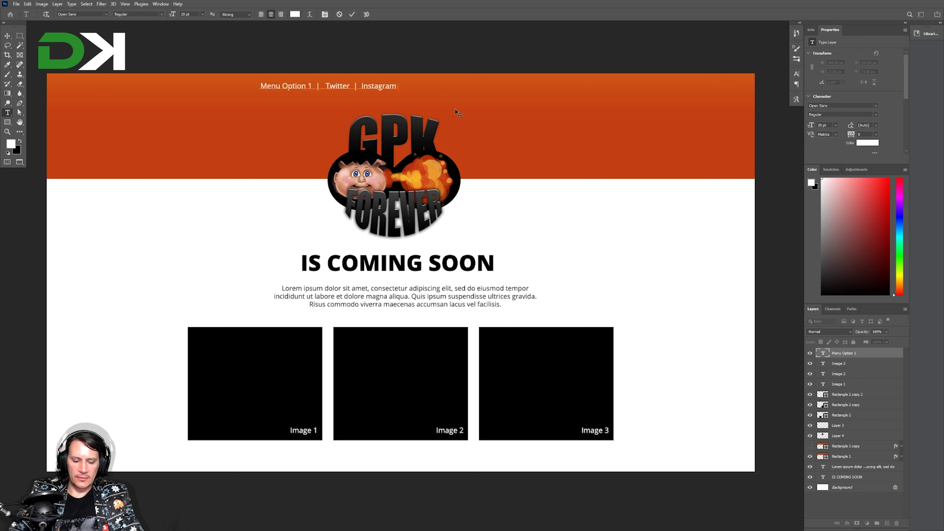
type("  |")
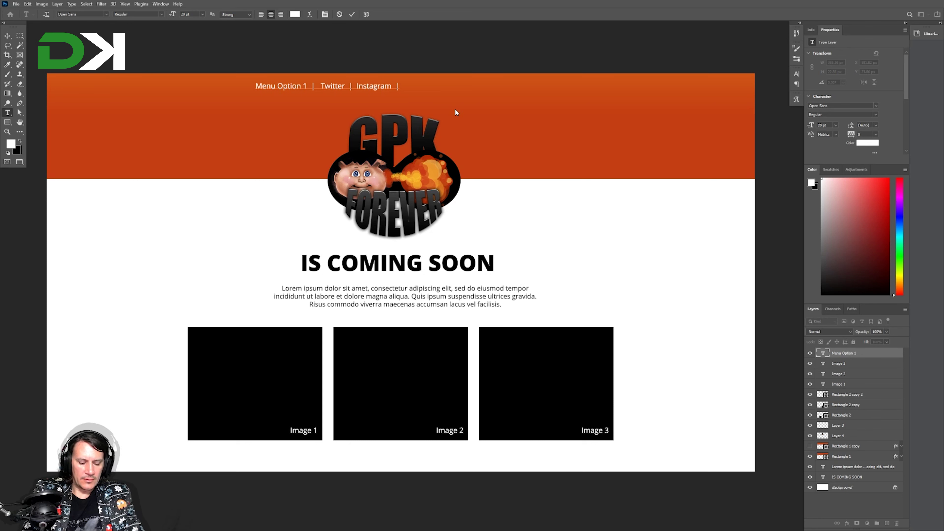
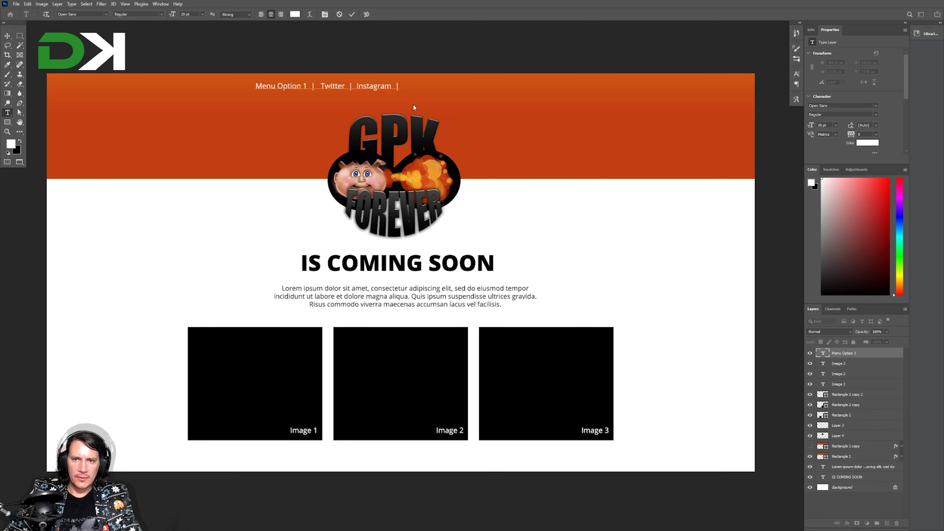
Append ' Streamlabs' to the header menu line and drag the line back to centre on the orange header
type("Streamlabs")
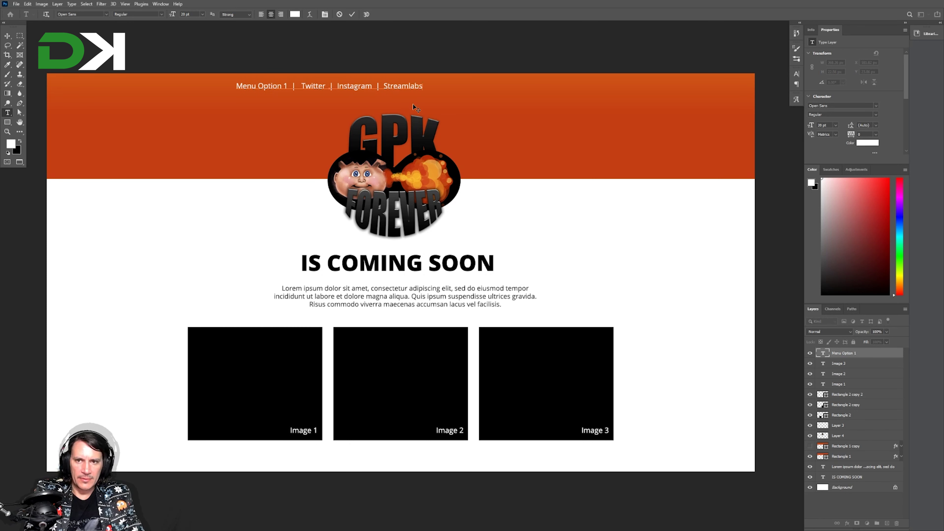
key("ctrl+Return")
left_click_drag(365, 103, 441, 103)
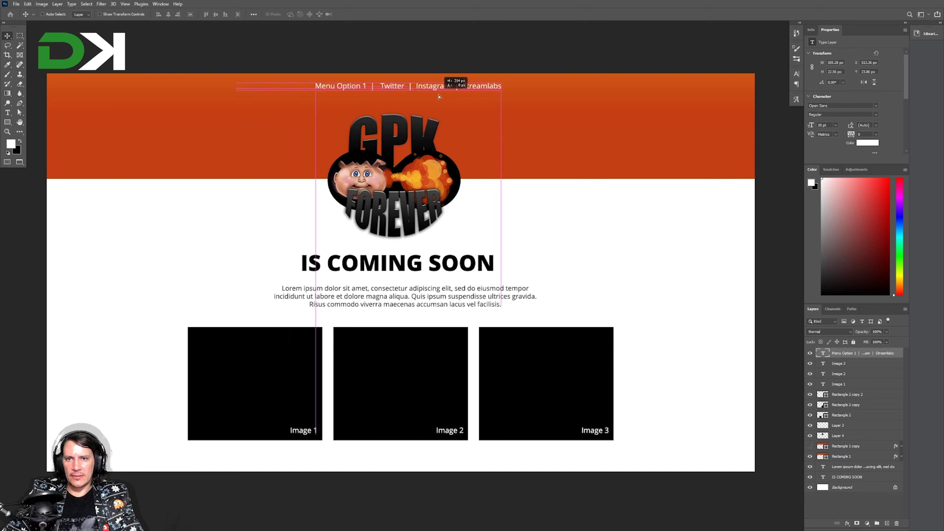
left_click_drag(433, 233, 425, 225)
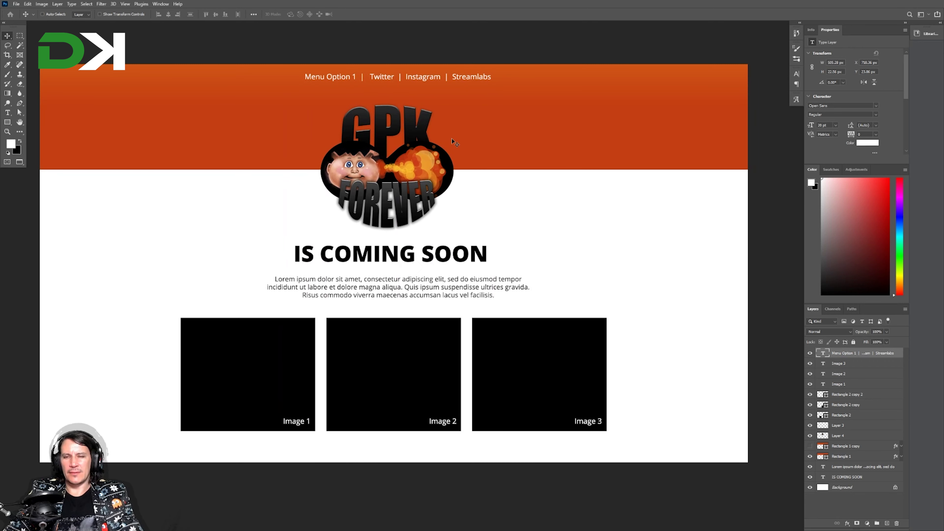
left_click_drag(514, 228, 516, 238)
left_click_drag(410, 88, 396, 90)
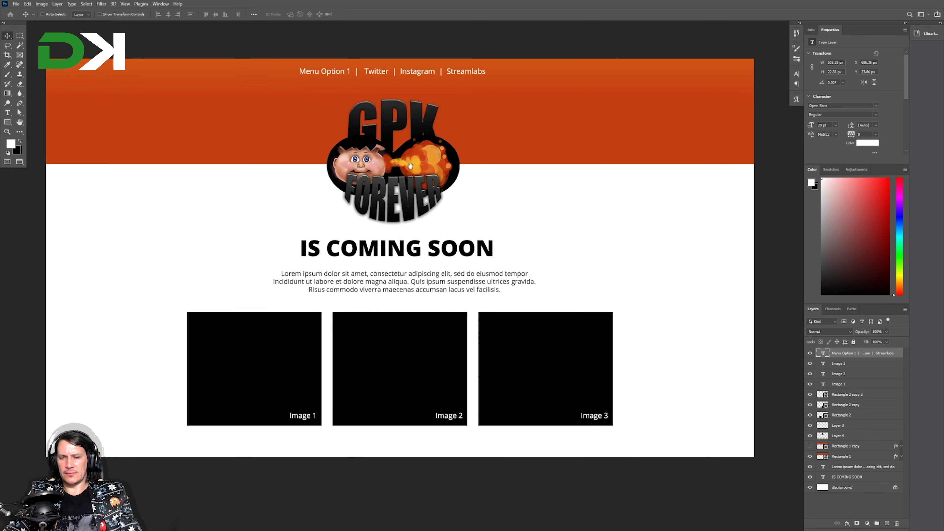
left_click_drag(428, 117, 431, 109)
Resize the header menu text to 16 pt
double_click(416, 76)
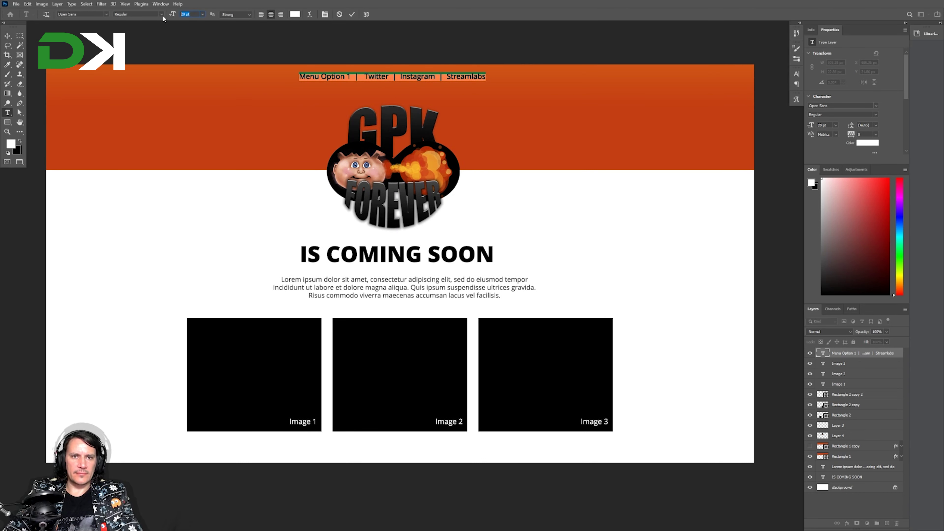
key("Return")
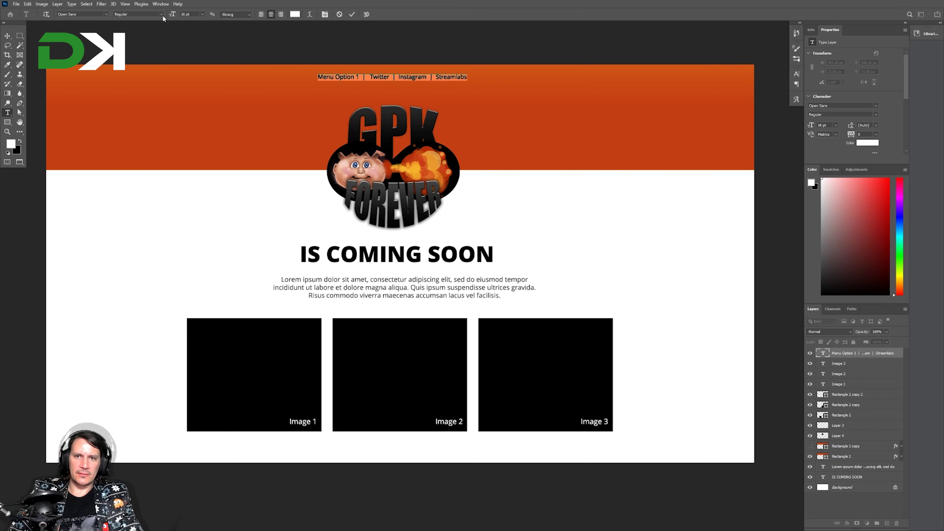
left_click(817, 351)
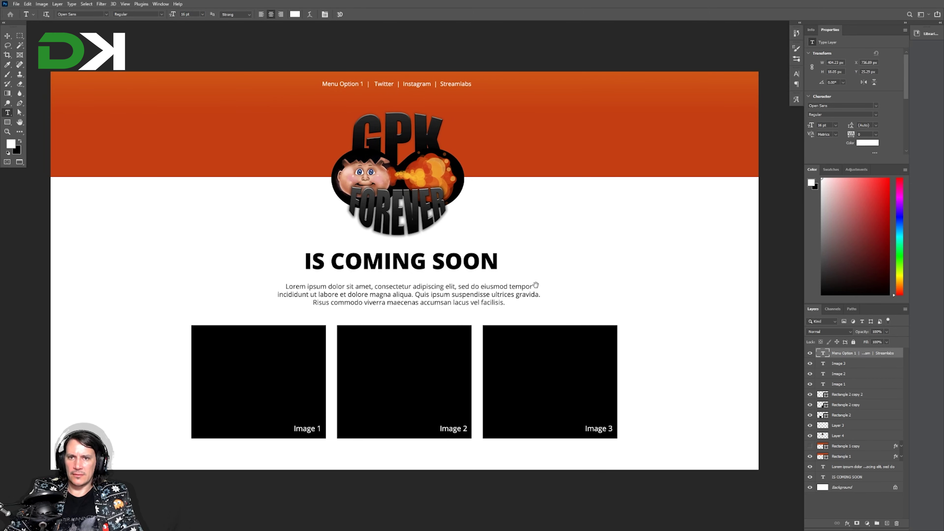
key("v")
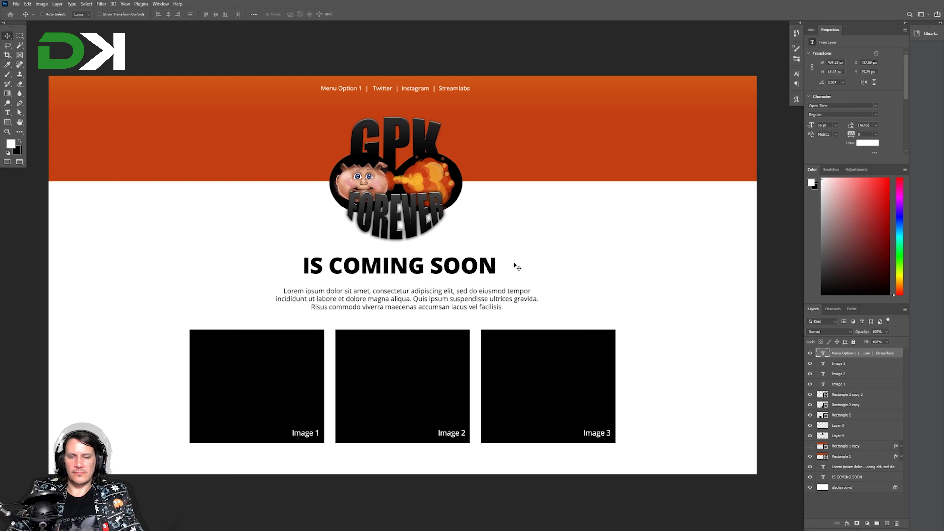
left_click_drag(490, 270, 449, 259)
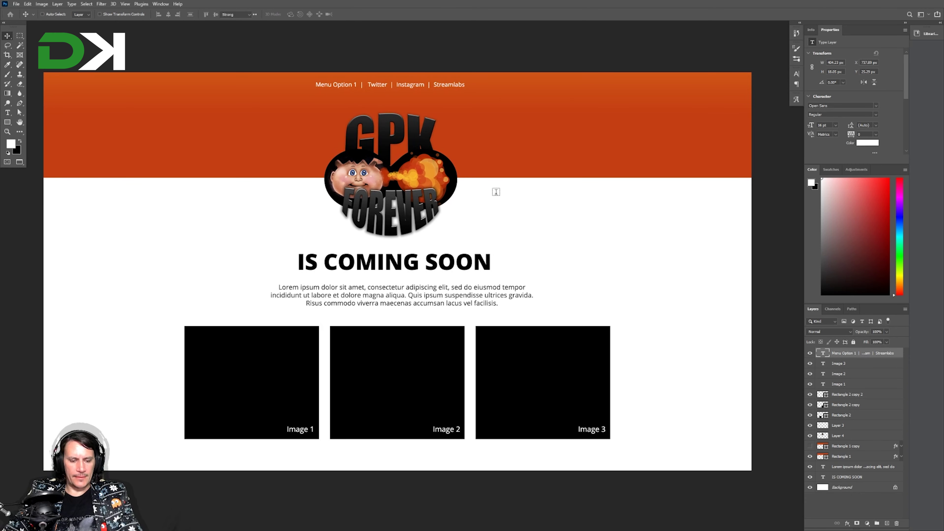
Delete the '|' separator bars from the menu line
key("t")
left_click(434, 83)
key("BackSpace")
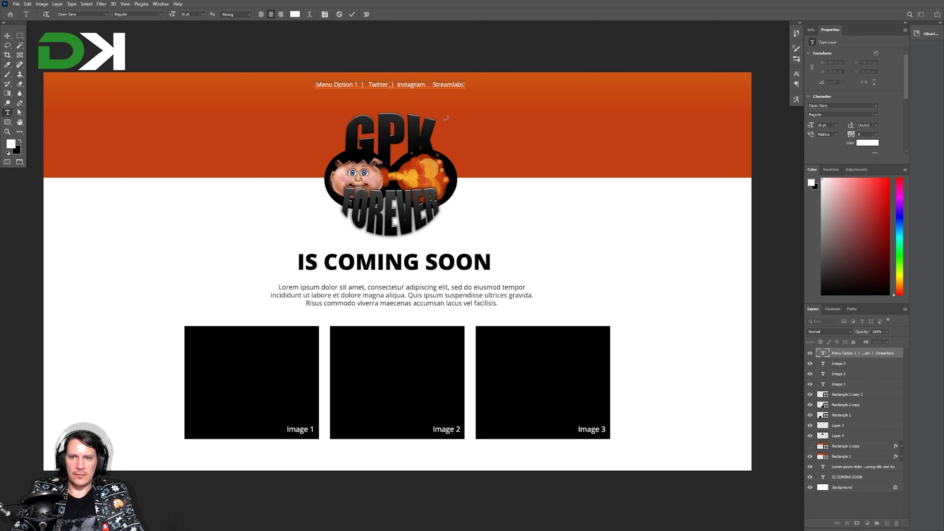
key("ctrl+Return")
key("ctrl+z")
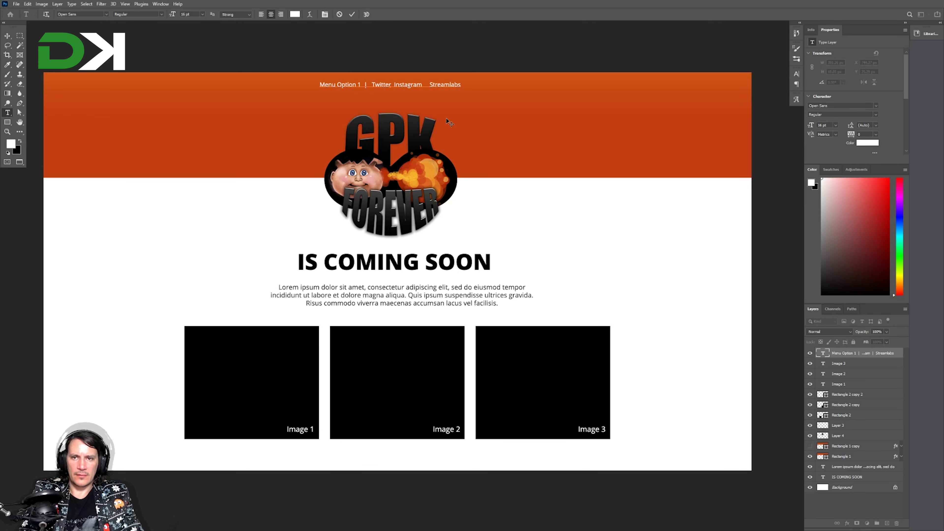
key("ctrl+Return")
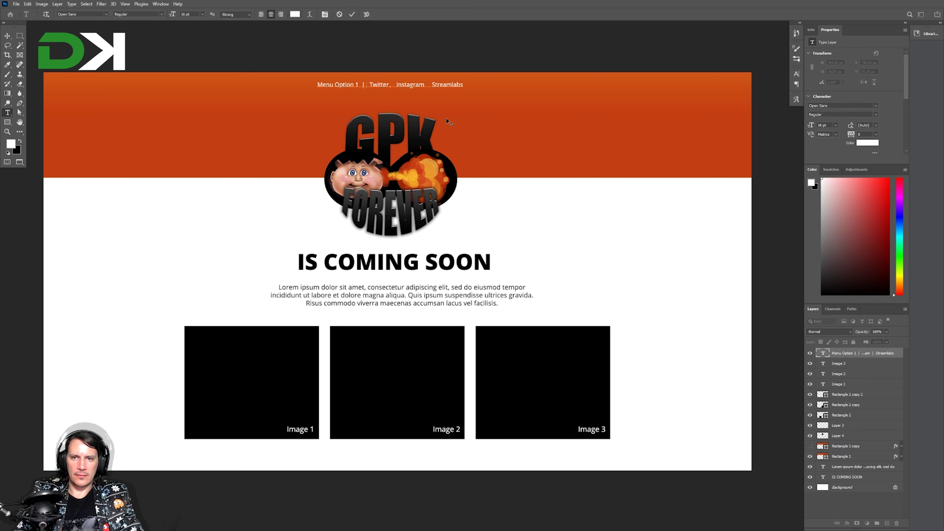
Tighten the menu line's letter spacing with Alt+arrow tracking adjustments
key("alt+Left")
key("alt+Left")
key("alt+Left")
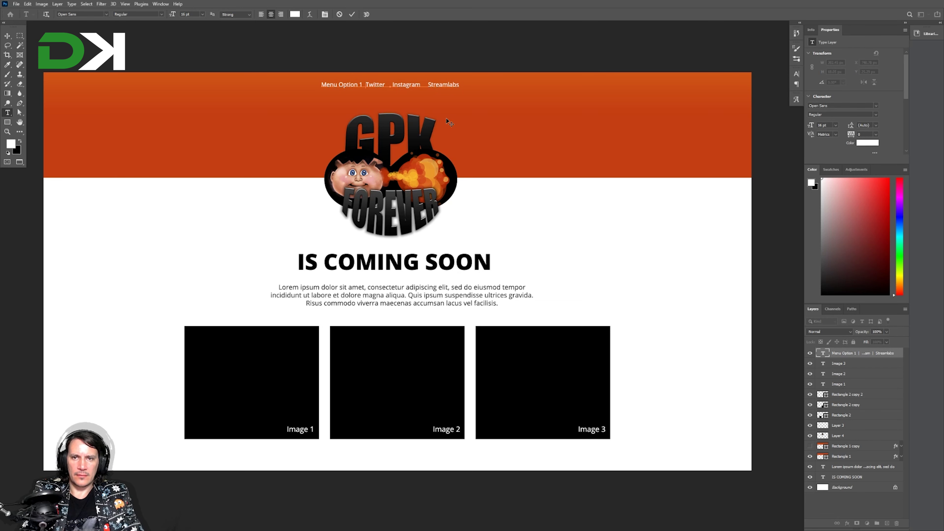
key("alt+Left")
key("alt+Right")
key("alt+Right")
key("ctrl+Return")
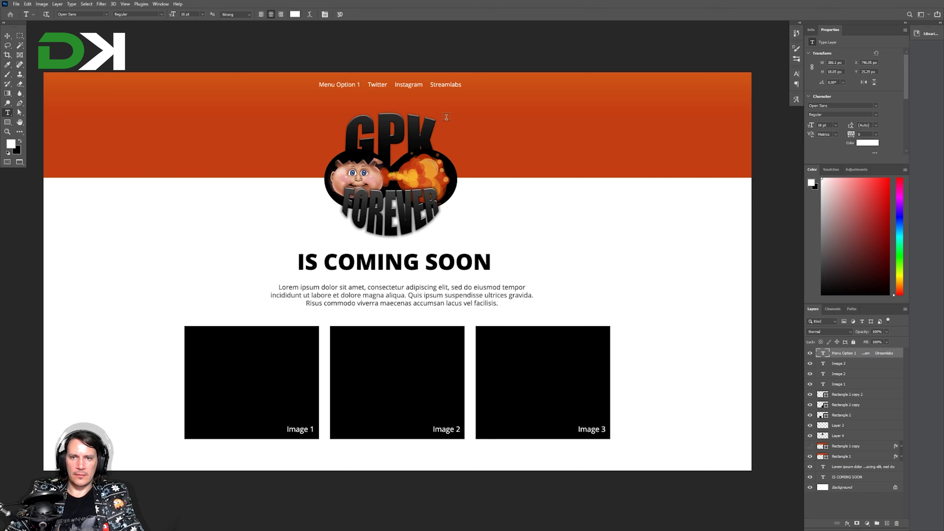
key("m")
mouse_move(430, 114)
left_mouse_down()
mouse_move(442, 141)
mouse_move(462, 136)
left_mouse_up()
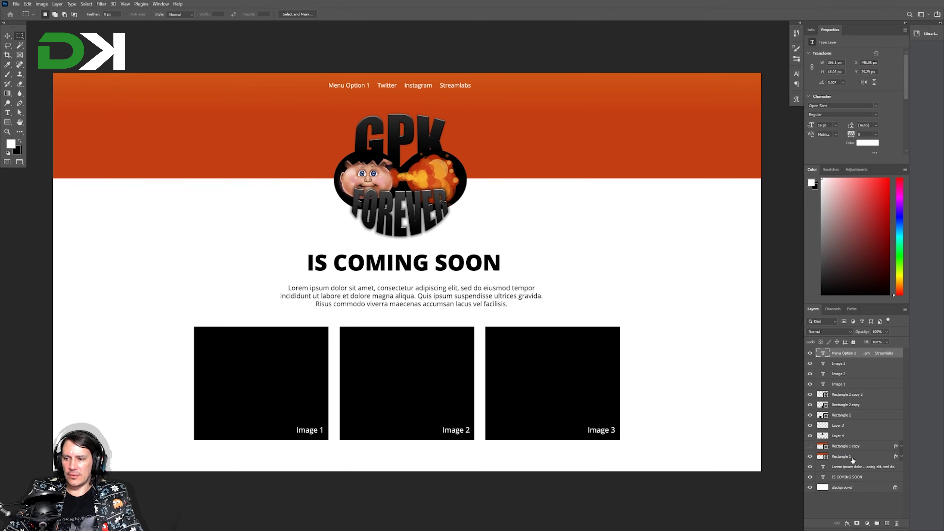
left_click(851, 446)
left_click(810, 446)
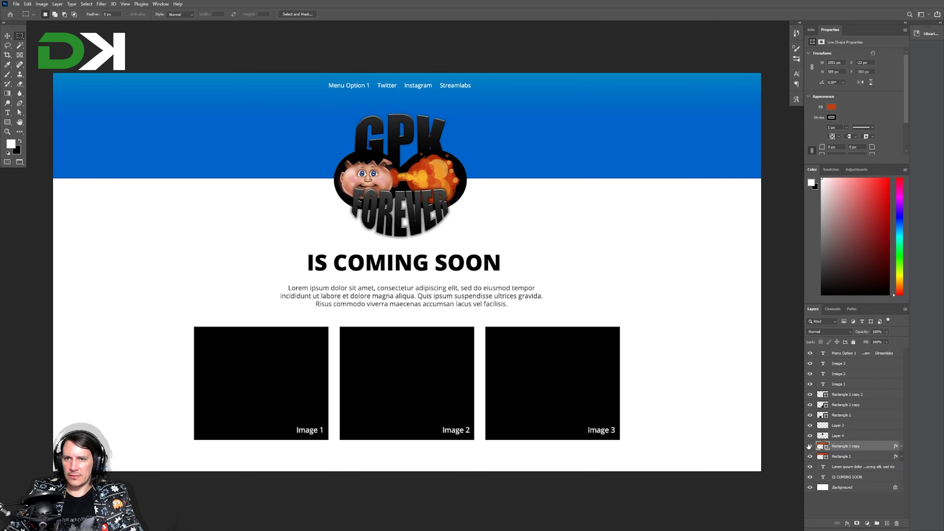
left_click(810, 446)
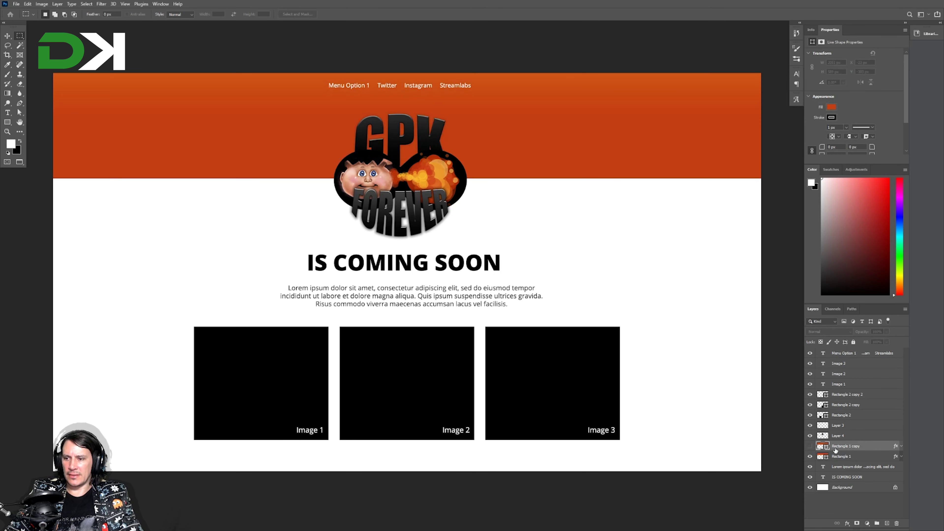
left_click(857, 457)
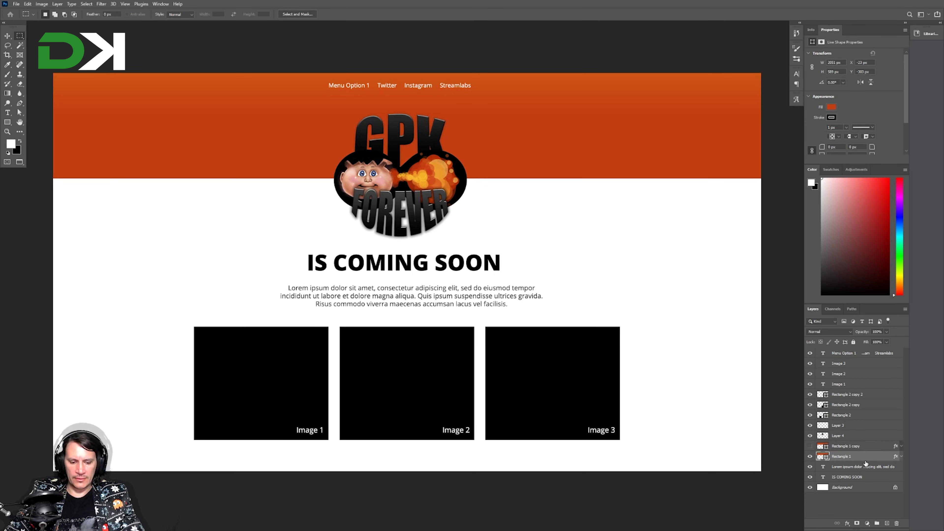
key("ctrl+j")
key("ctrl+t")
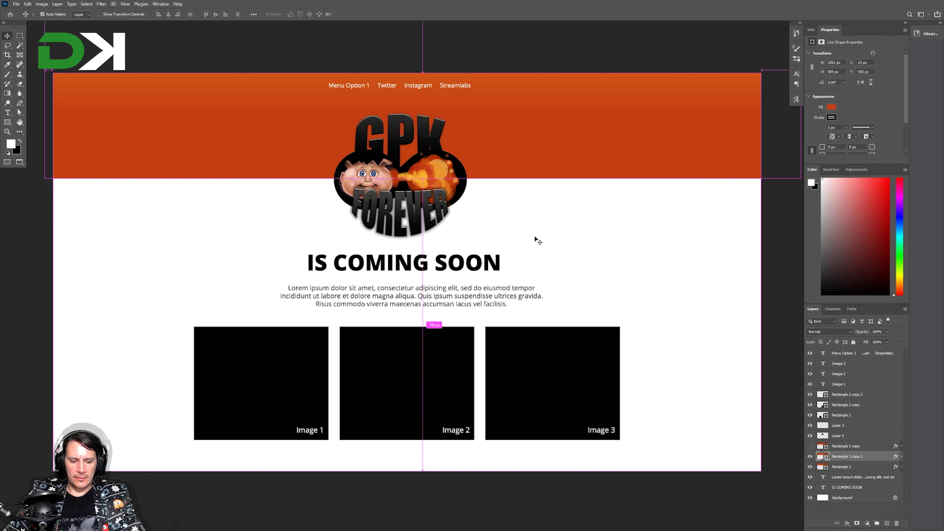
left_click_drag(425, 179, 433, 96)
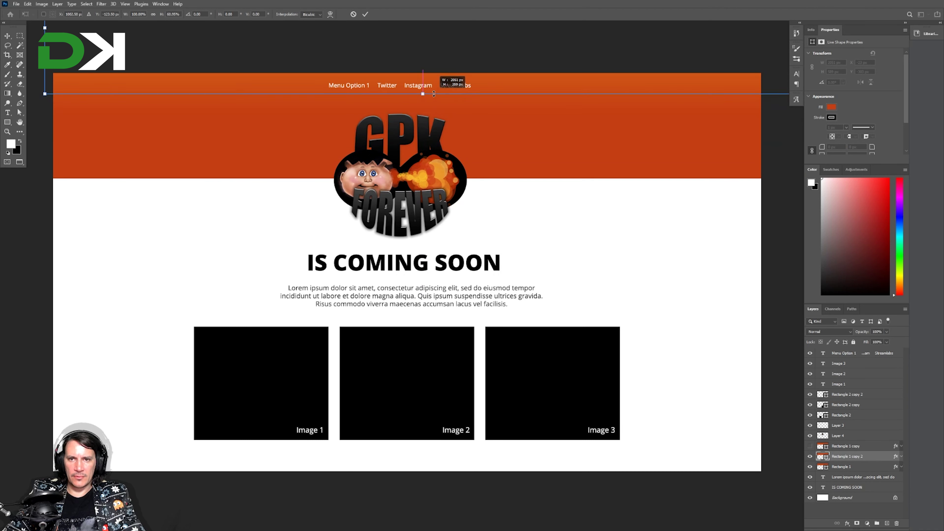
key("Return")
left_click_drag(501, 169, 501, 175)
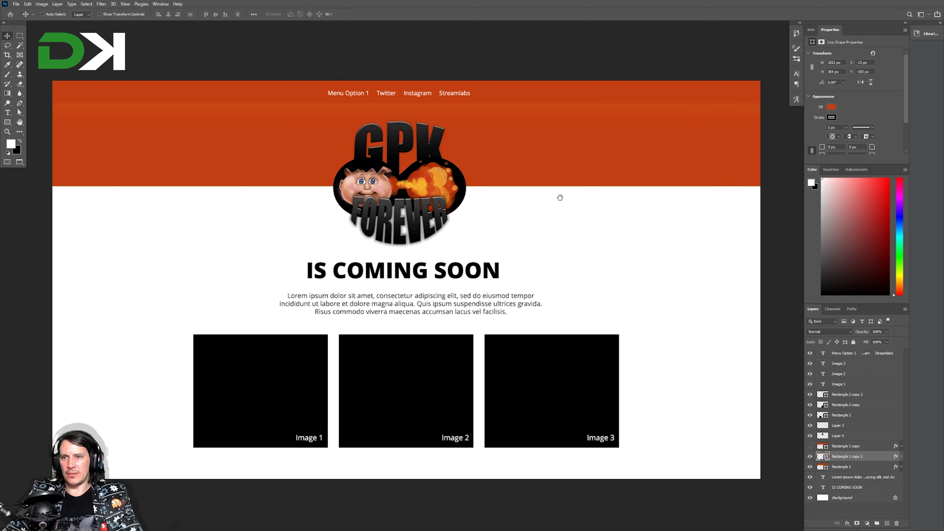
left_click_drag(456, 91, 447, 89)
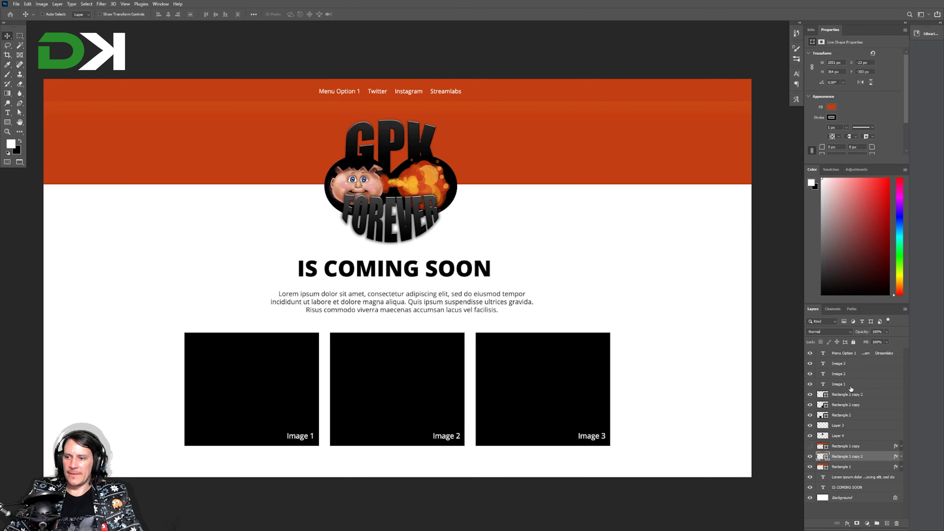
left_click(853, 354)
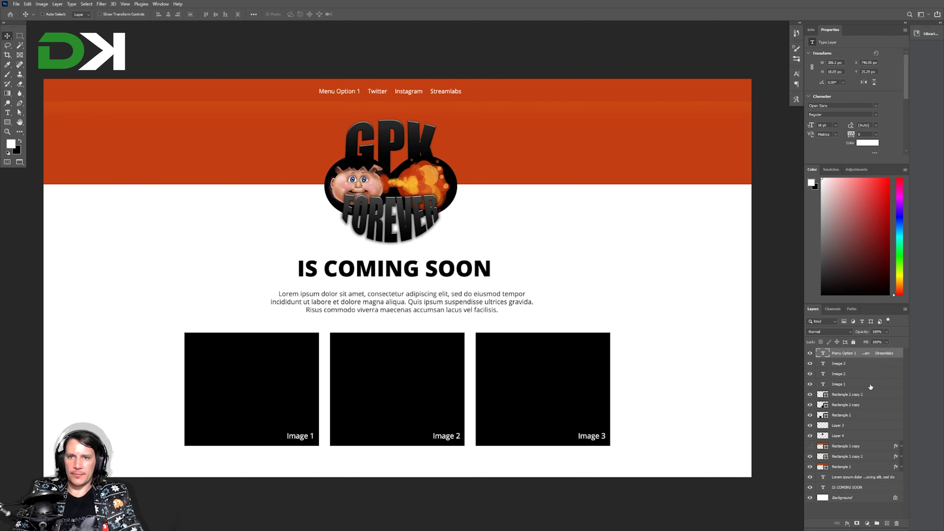
key("Up")
key("Up")
key("Up")
key("Up")
key("Up")
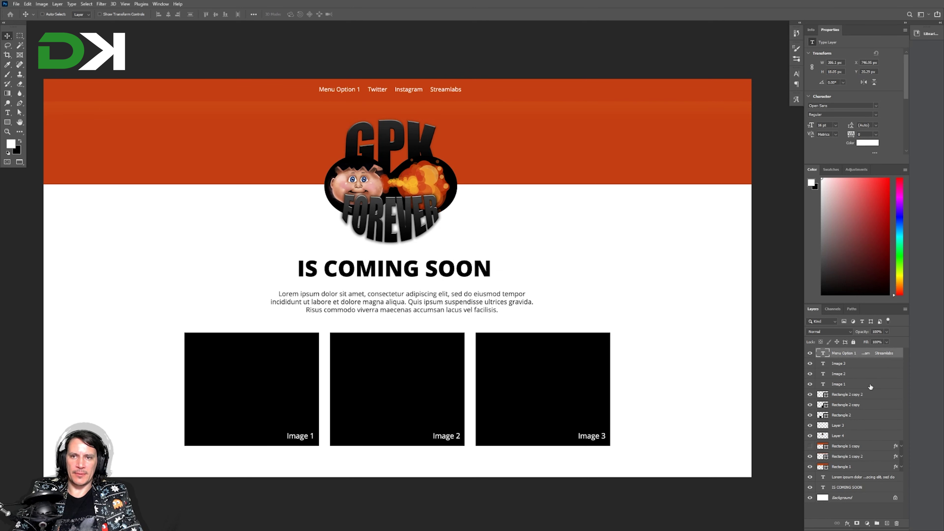
key("m")
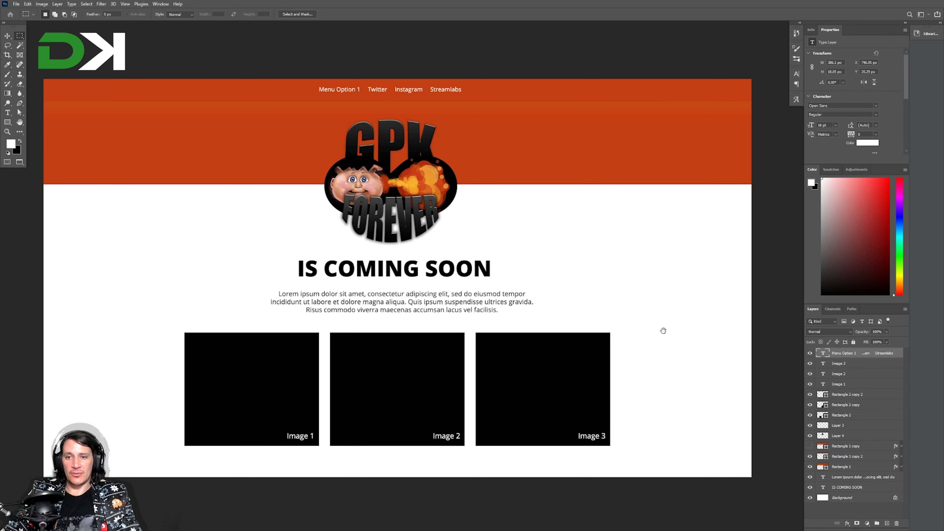
Leave full-screen view and enlarge the coming-soon page's document window
key("f")
key("f")
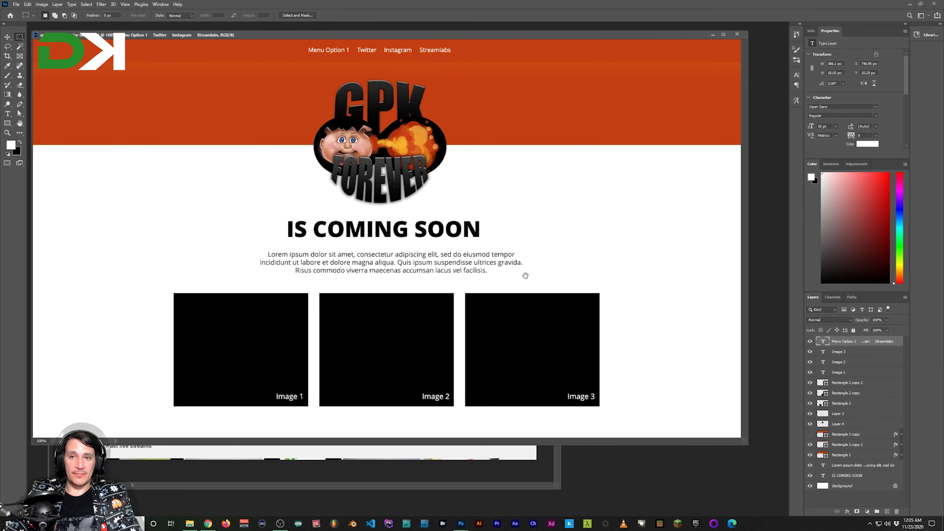
left_click_drag(748, 445, 771, 475)
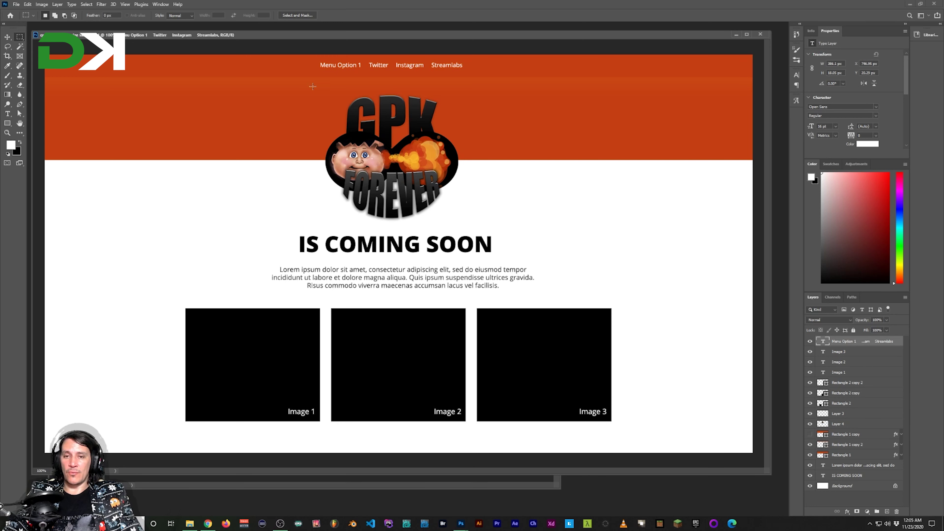
left_click_drag(258, 60, 525, 270)
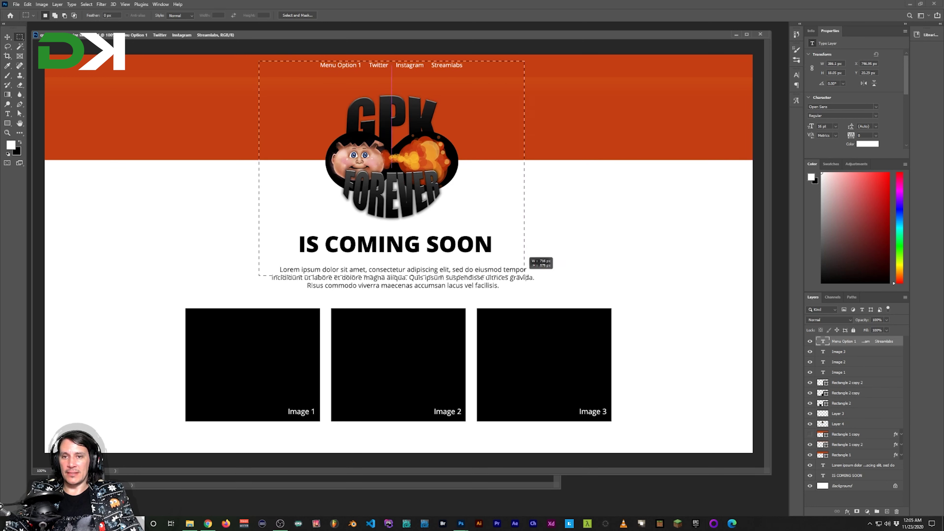
left_click(272, 307)
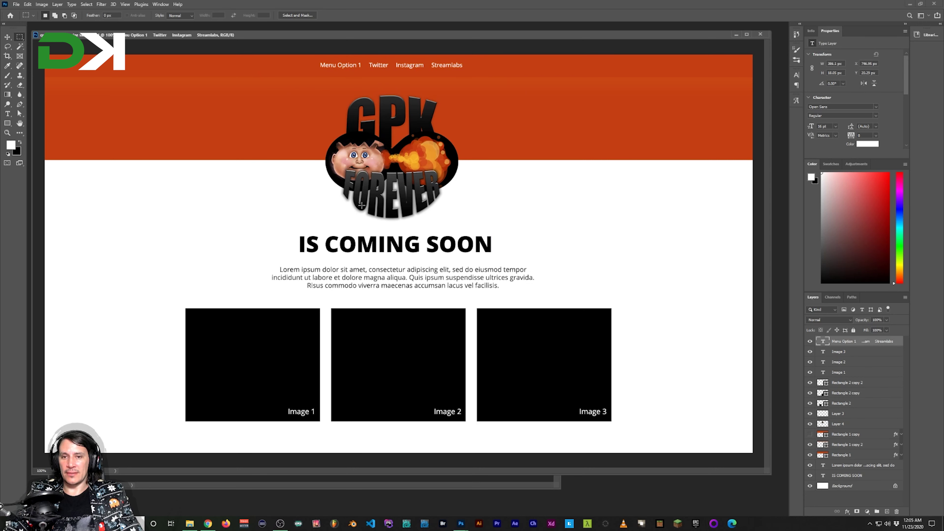
Switch to youtube.psd, move its window aside to reveal the logo, and select the Rectangle 1 layer
key("ctrl+Tab")
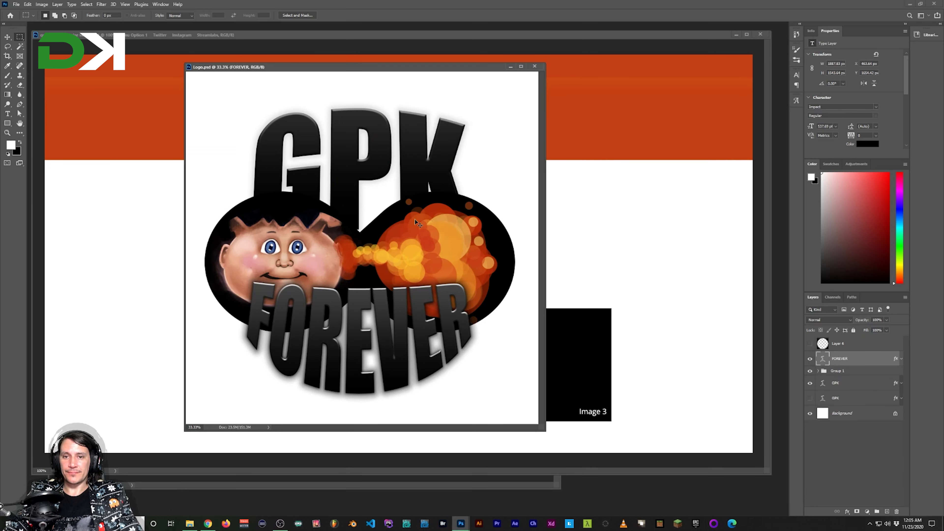
key("ctrl+Tab")
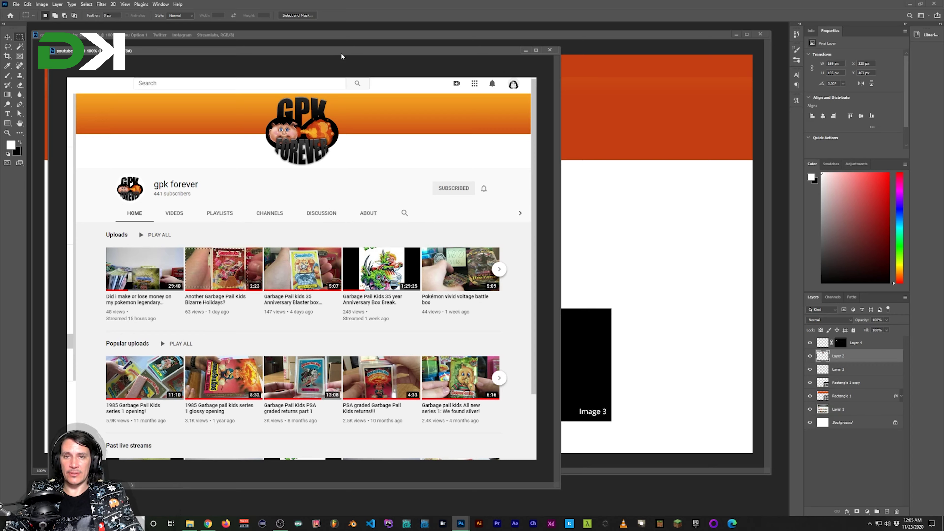
key("f")
left_click_drag(336, 179, 307, 183)
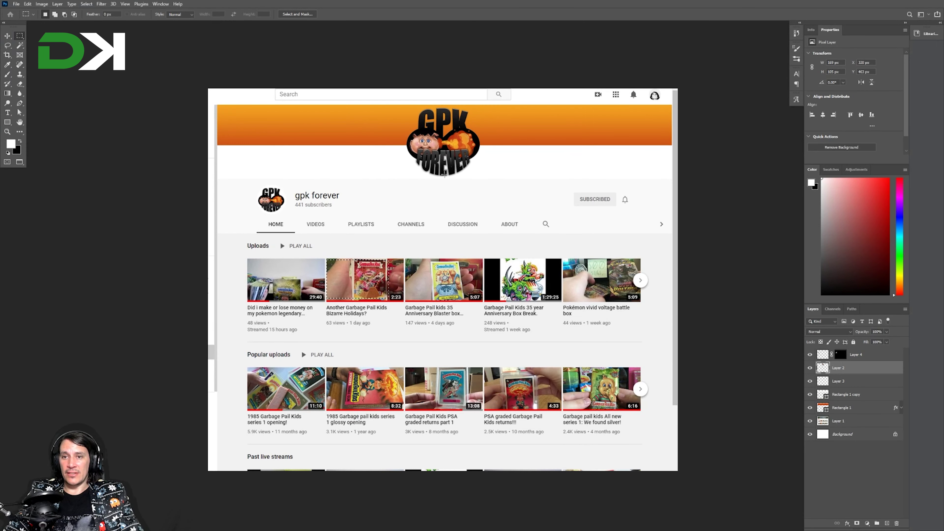
key("ctrl+Tab")
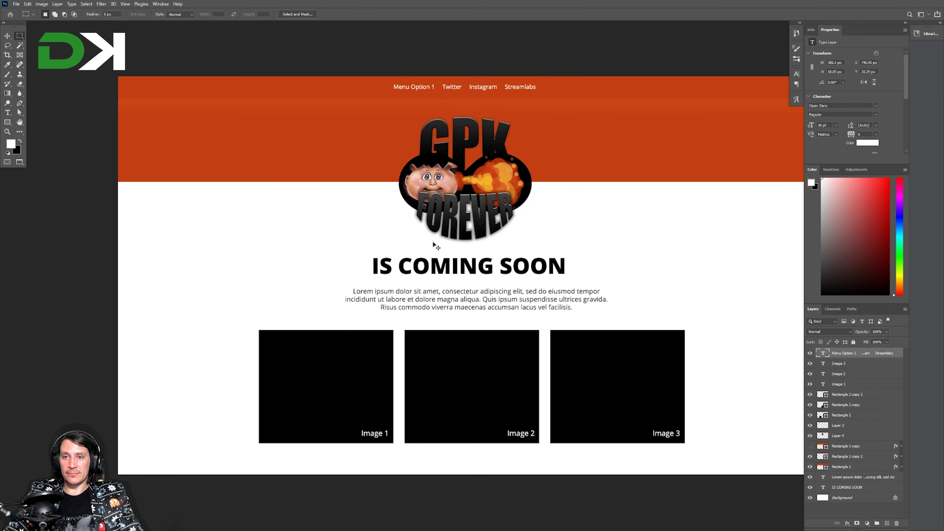
key("ctrl+Tab")
key("ctrl+Tab")
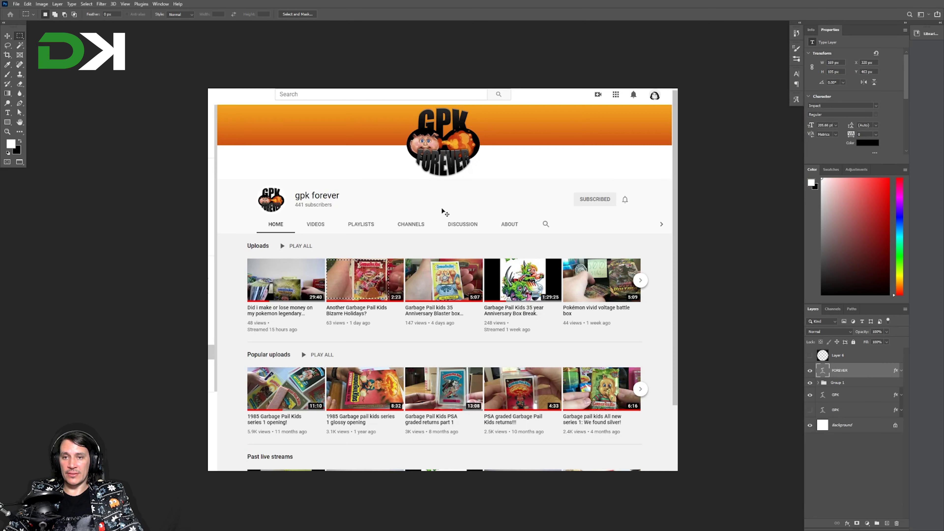
key("ctrl+Tab")
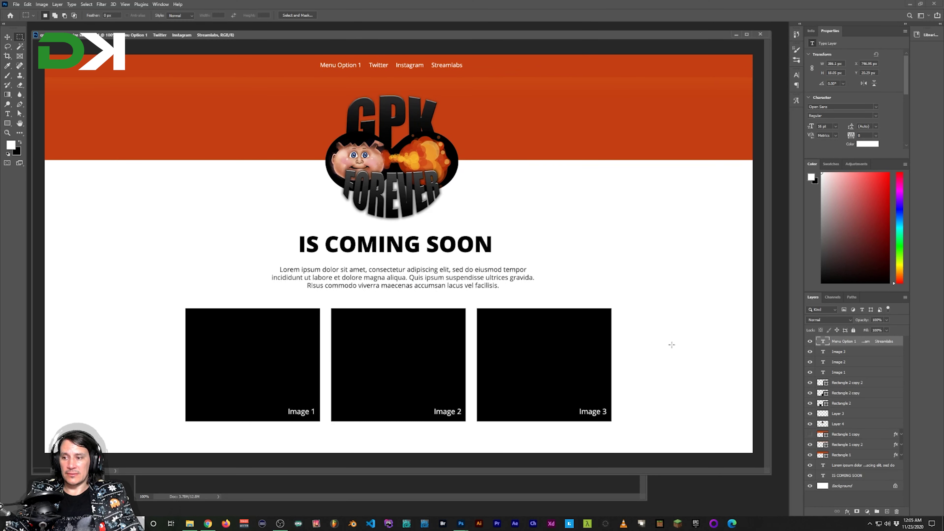
key("ctrl+Tab")
key("ctrl+Tab")
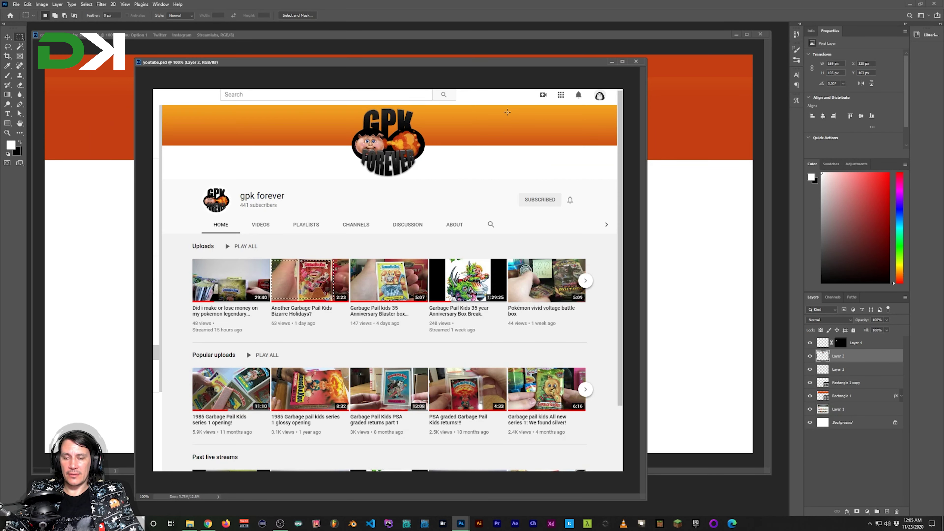
left_click_drag(502, 64, 602, 76)
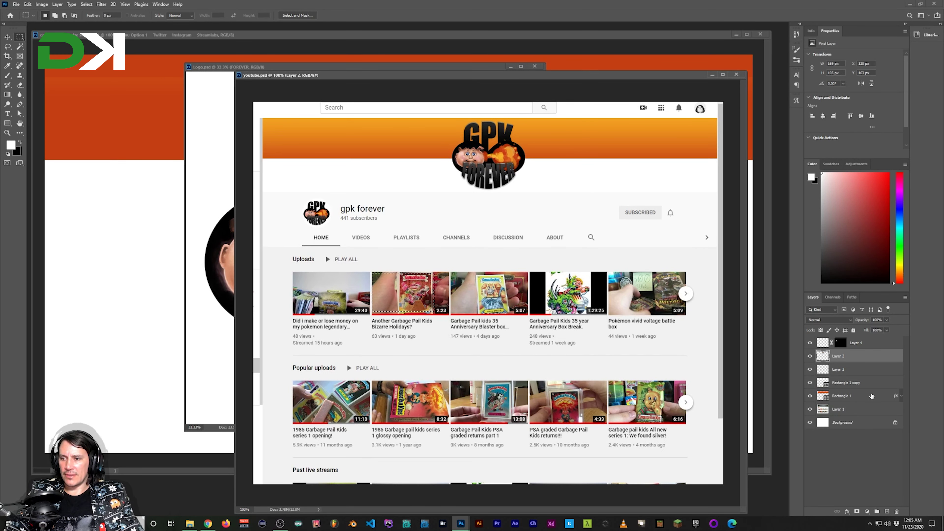
left_click(868, 399)
Recolour the Rectangle 1 gradient overlay by sampling the page header's red-orange
double_click(861, 396)
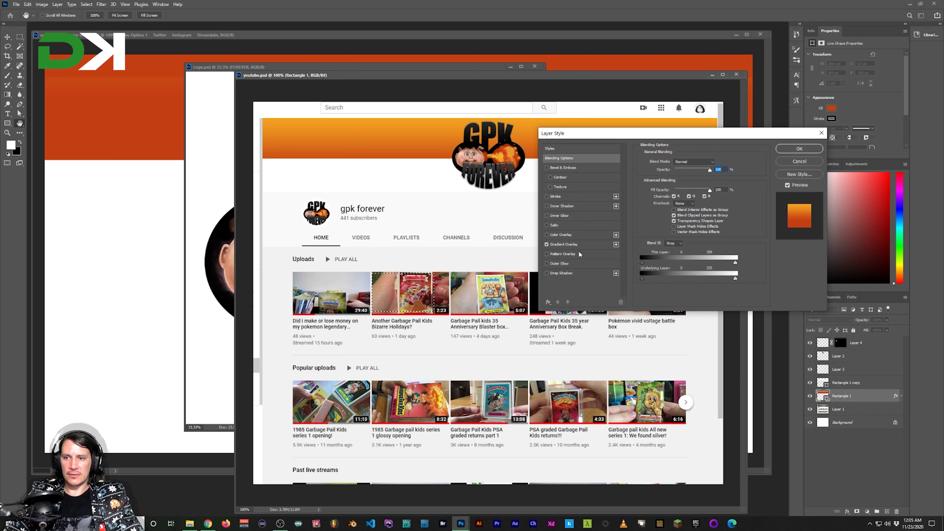
left_click(565, 244)
left_click(693, 179)
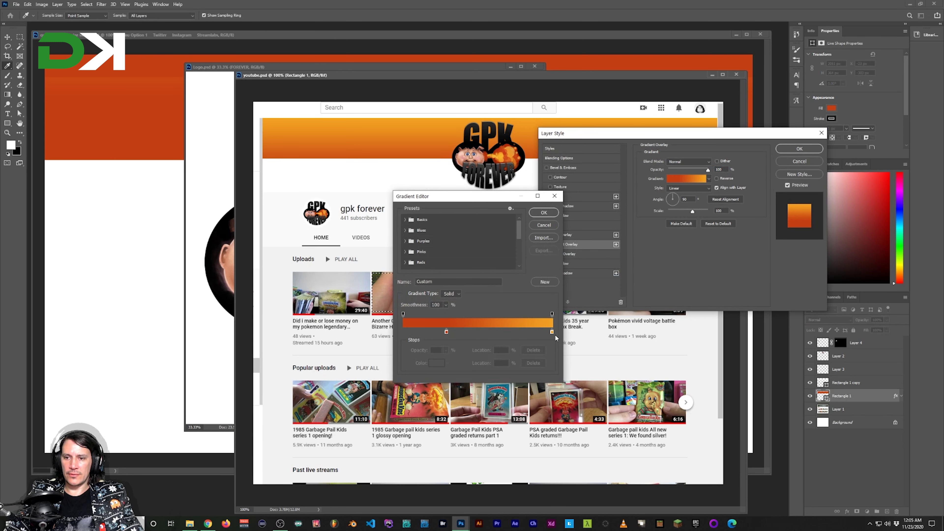
left_click(141, 78)
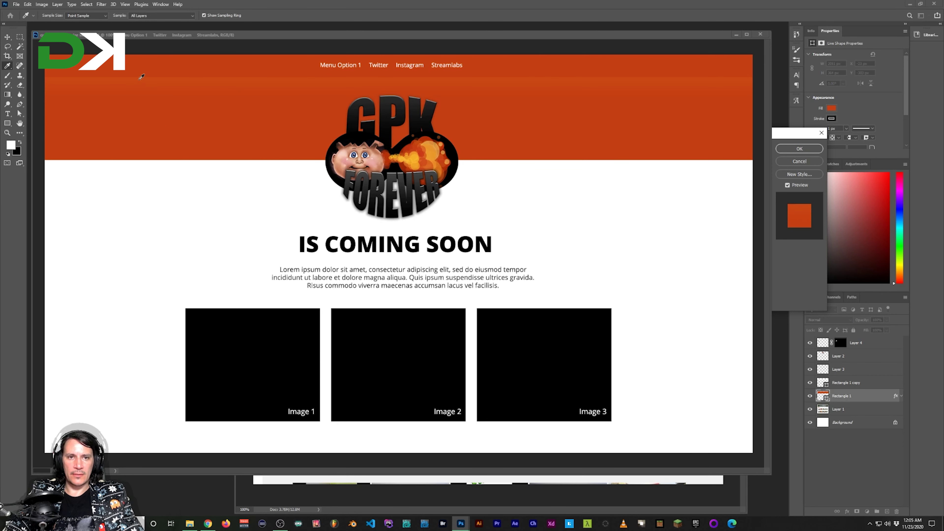
left_click(543, 212)
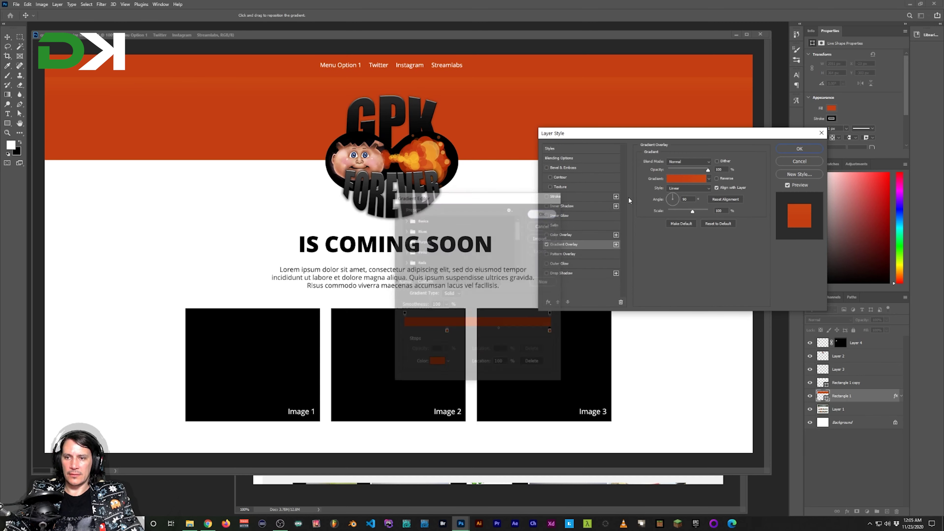
left_click(795, 149)
Bring youtube.psd back to the front and reselect the Rectangle 1 banner layer
key("ctrl+Tab")
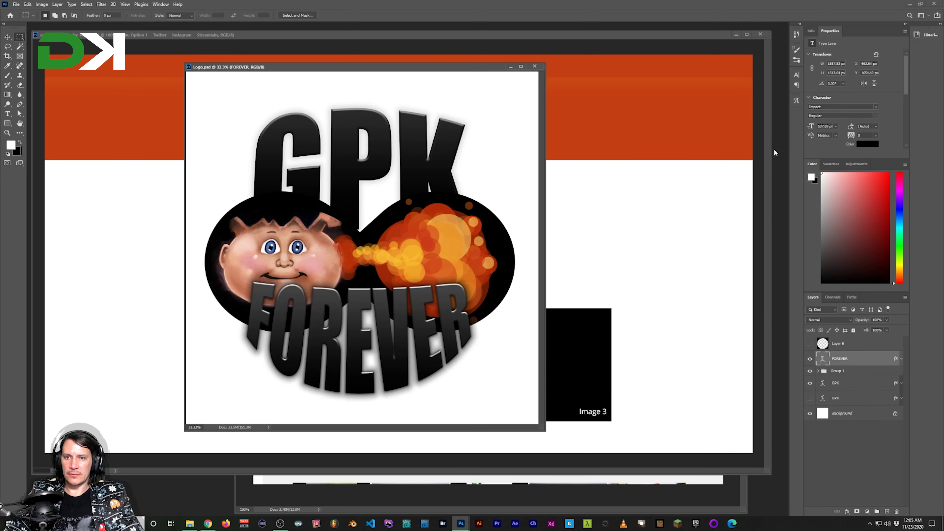
key("ctrl+Tab")
left_click_drag(578, 79, 575, 86)
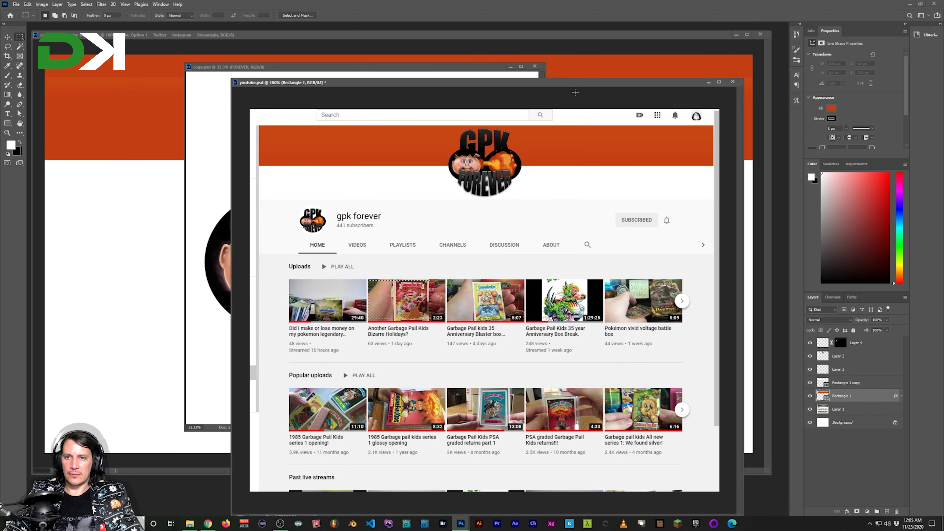
left_click_drag(862, 382, 874, 397)
left_click(873, 398)
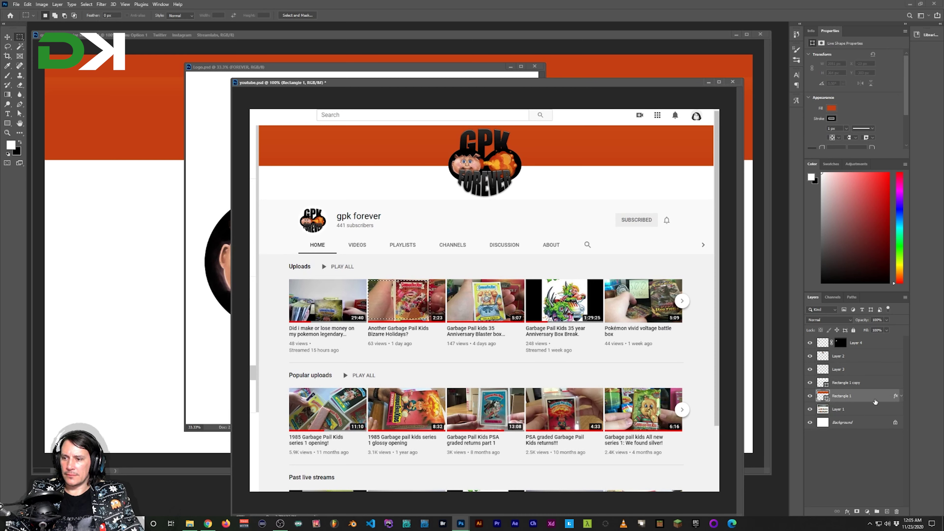
Reopen the banner's gradient editor and select the right colour stop at location 100
double_click(873, 398)
left_click_drag(624, 138, 629, 168)
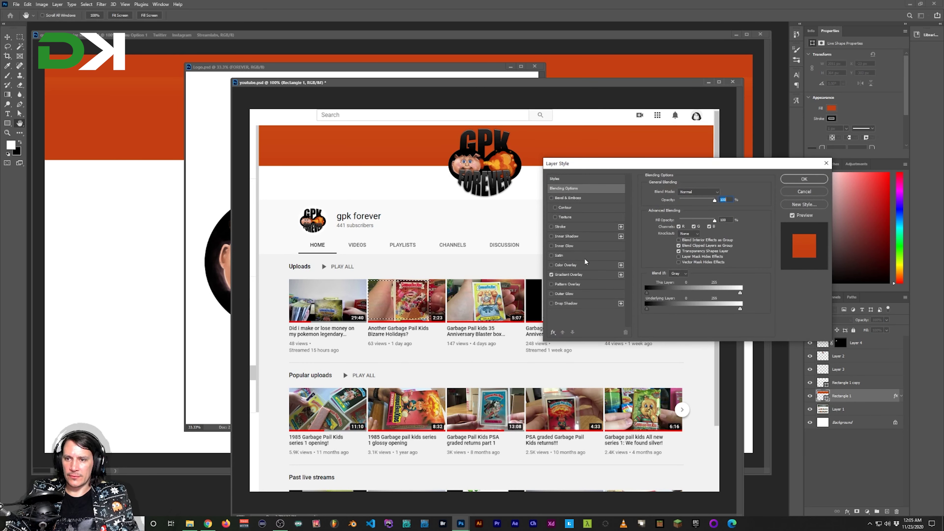
left_click(575, 275)
left_click(691, 208)
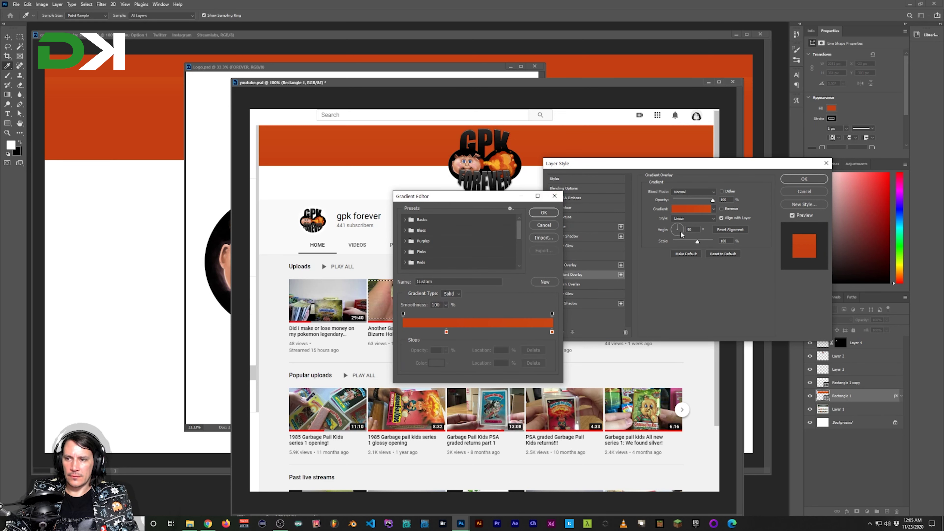
left_click(551, 332)
left_click_drag(551, 332, 553, 332)
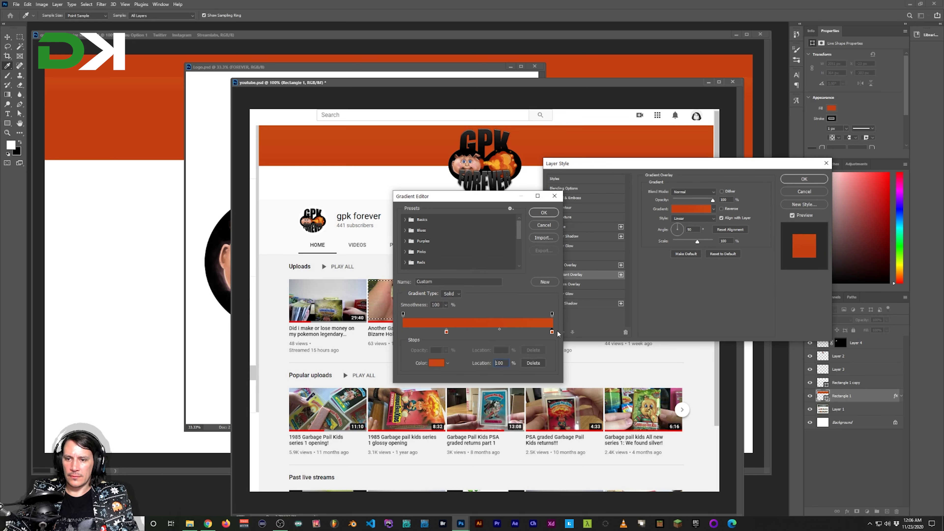
Sample the logo's orange as the gradient end colour, apply it, and save youtube.psd
left_click(509, 160)
left_click(506, 159)
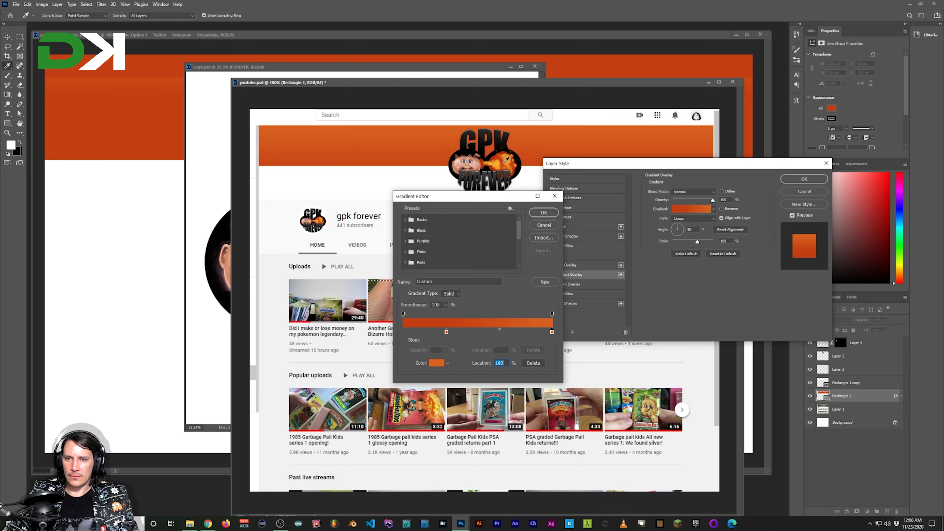
left_click(506, 161)
mouse_move(505, 161)
left_mouse_down()
mouse_move(500, 155)
mouse_move(510, 164)
left_mouse_up()
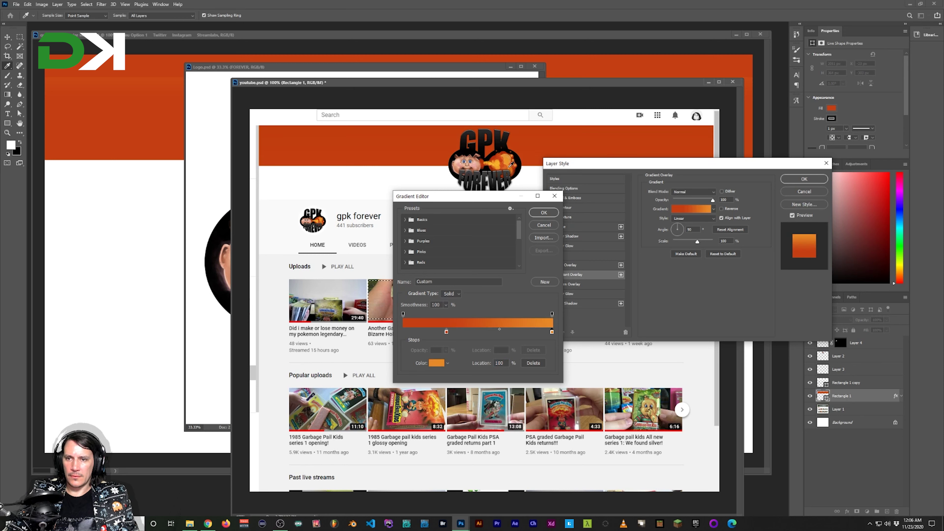
left_click(543, 212)
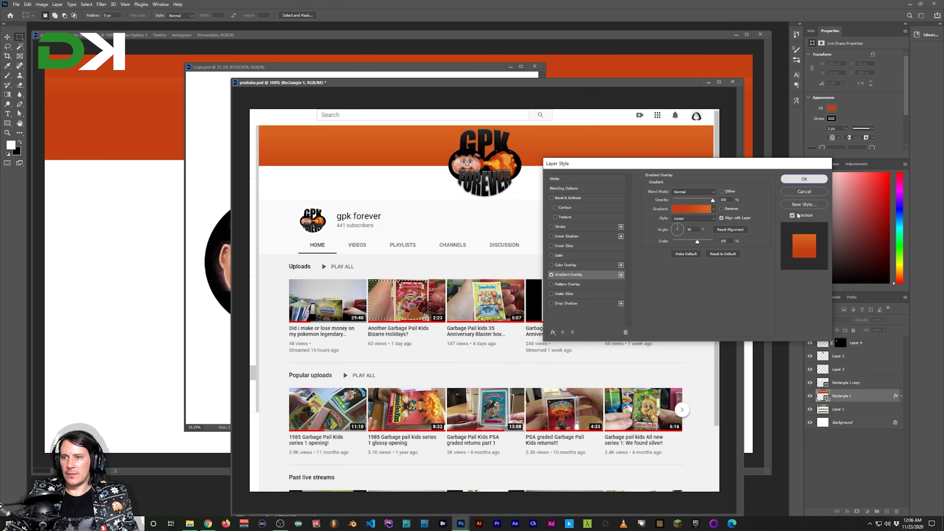
left_click(804, 179)
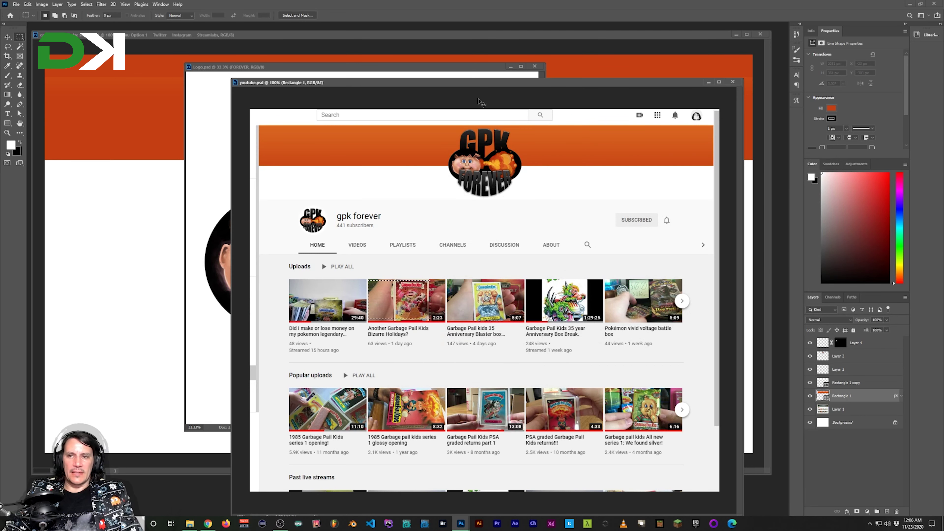
left_click_drag(520, 89, 495, 93)
key("ctrl+s")
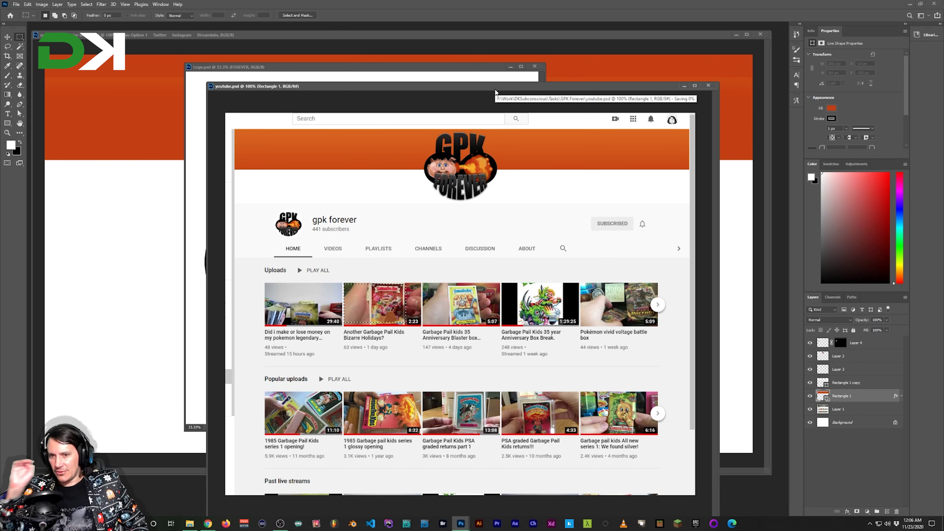
In Logo.psd, nudge the GPK text layer down 3 px and save
left_click_drag(512, 86, 540, 64)
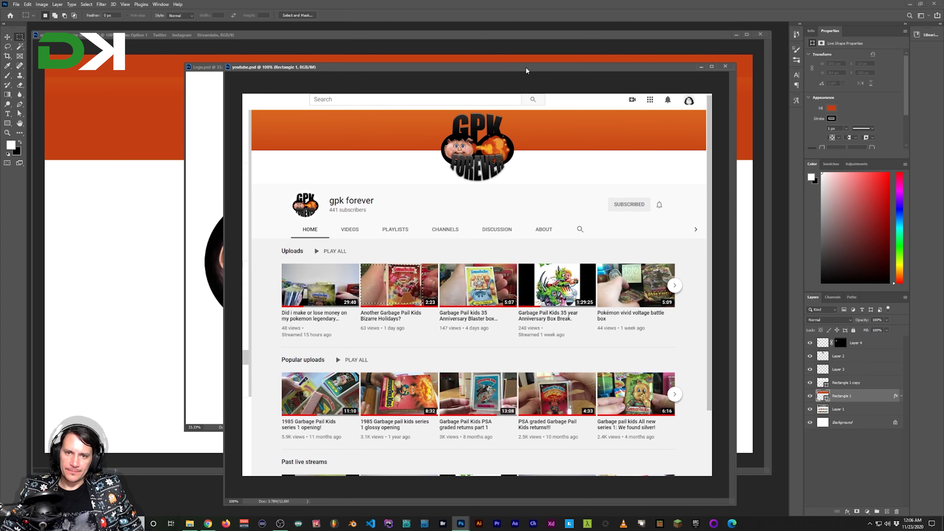
left_click(211, 71)
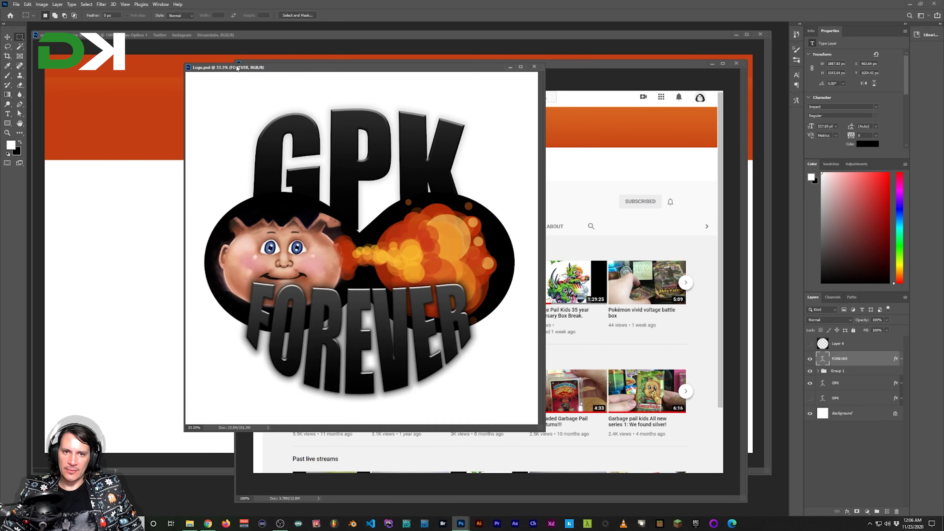
left_click_drag(210, 70, 182, 76)
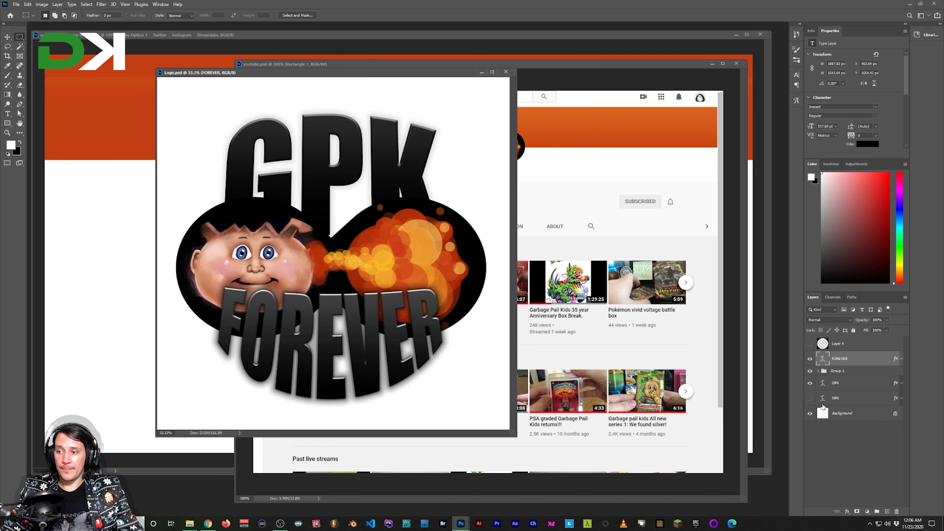
left_click(860, 383)
key("v")
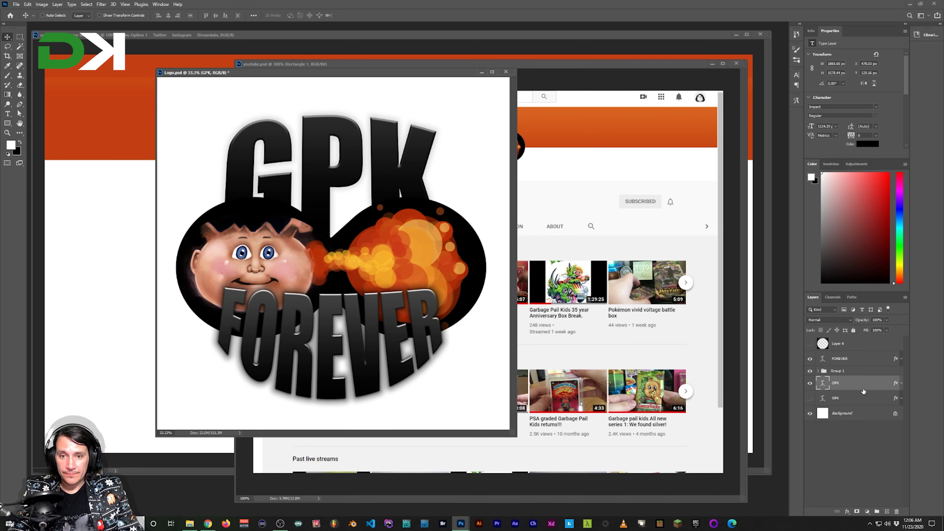
key("Down")
key("Down")
key("Down")
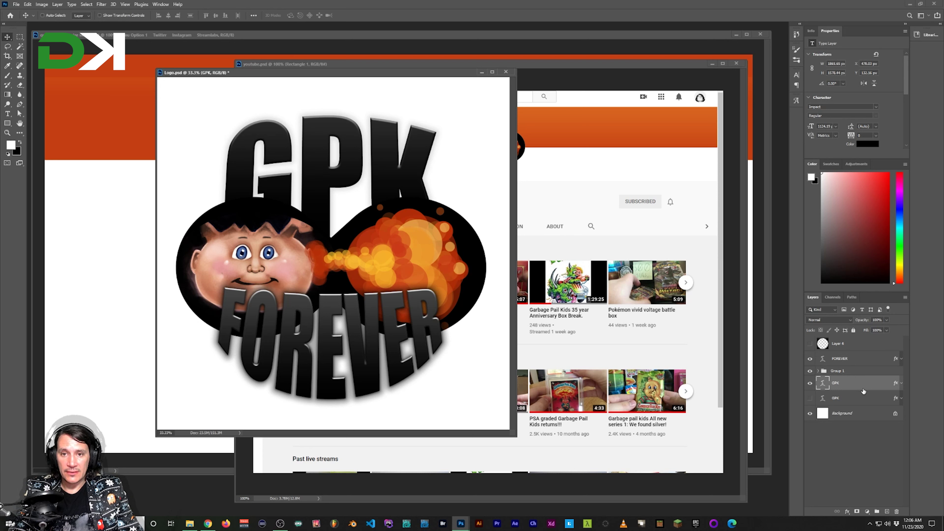
key("ctrl+s")
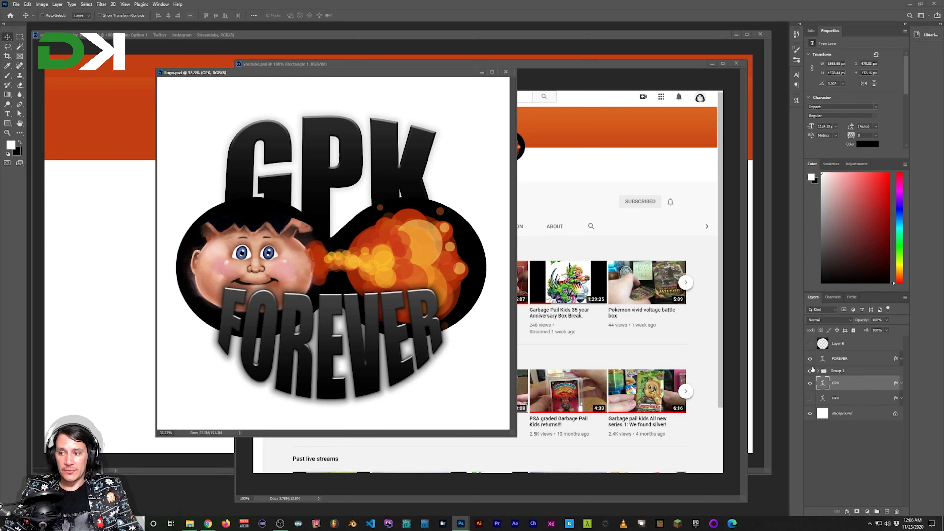
Select the FOREVER, Group 1 and GPK layers, save Logo.psd again, and return youtube.psd to the front
left_click(859, 361, "shift")
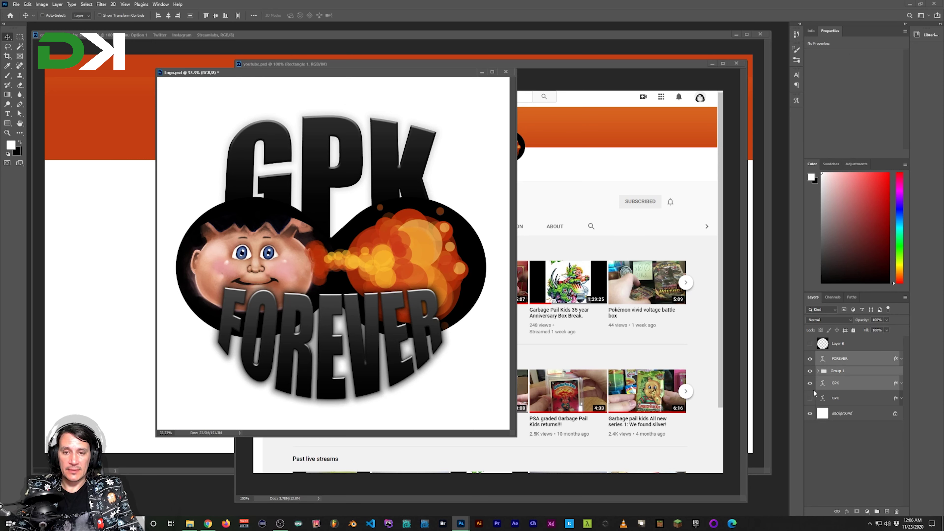
key("ctrl+s")
key("m")
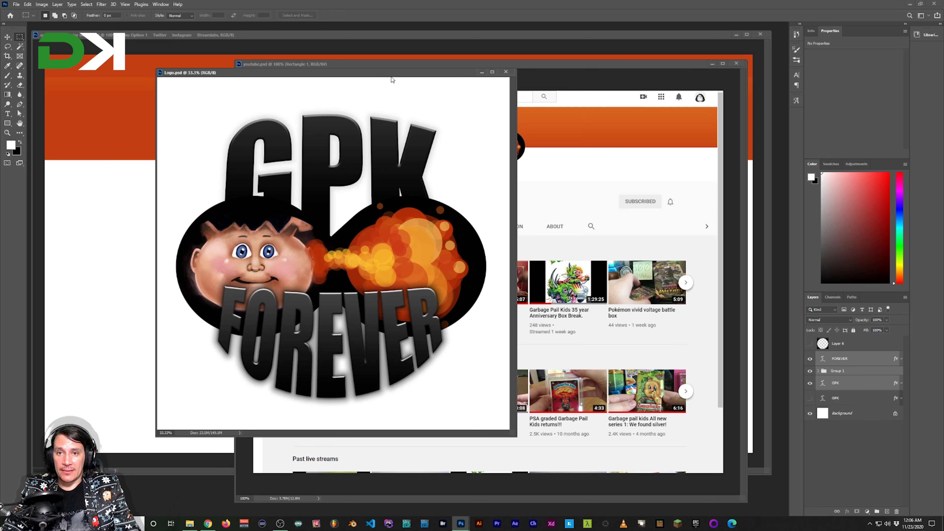
left_click_drag(390, 76, 369, 96)
mouse_move(414, 65)
left_mouse_down()
mouse_move(428, 60)
mouse_move(419, 101)
left_mouse_up()
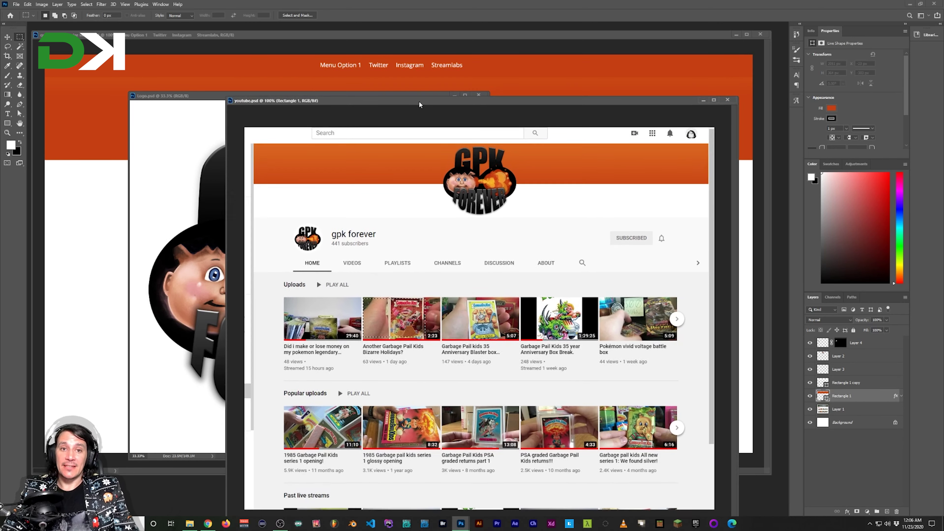
Bring the coming-soon page mockup forward and zoom out twice to view the whole page
left_click_drag(430, 34, 434, 34)
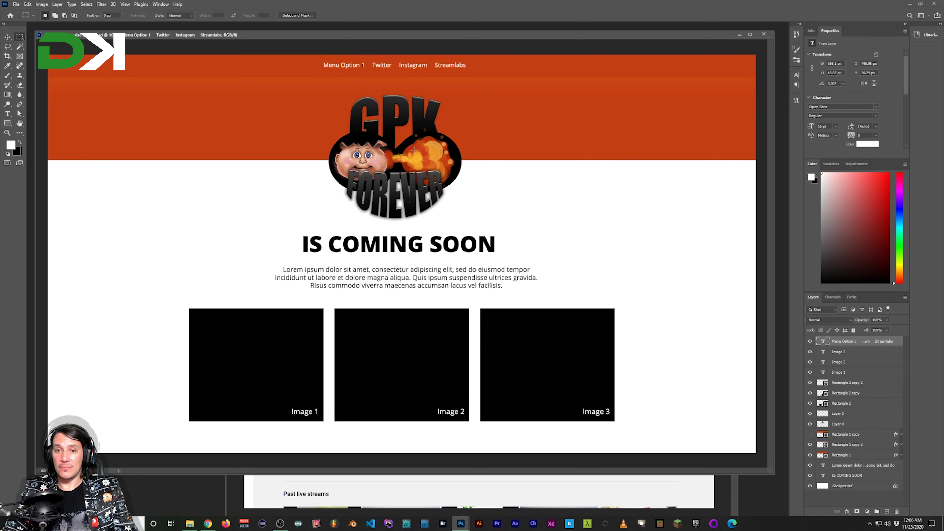
left_click_drag(297, 36, 305, 44)
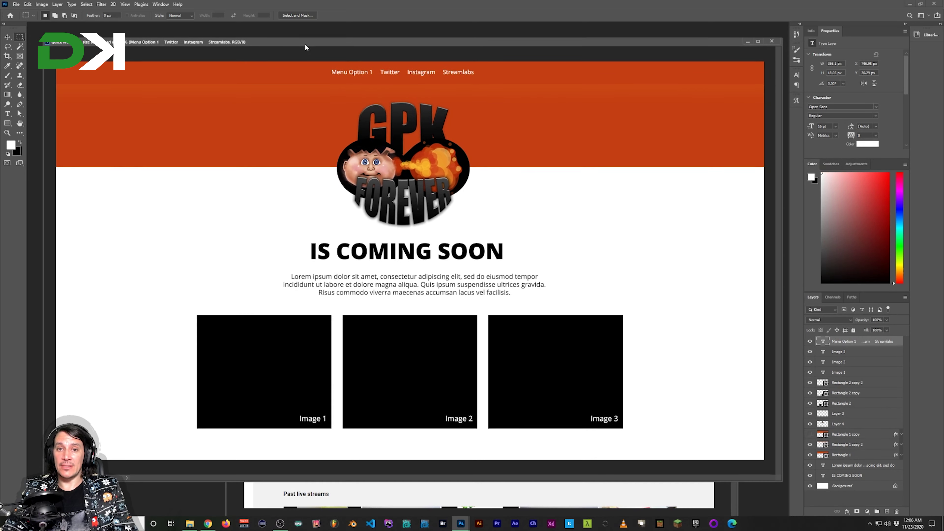
left_click_drag(367, 46, 368, 48)
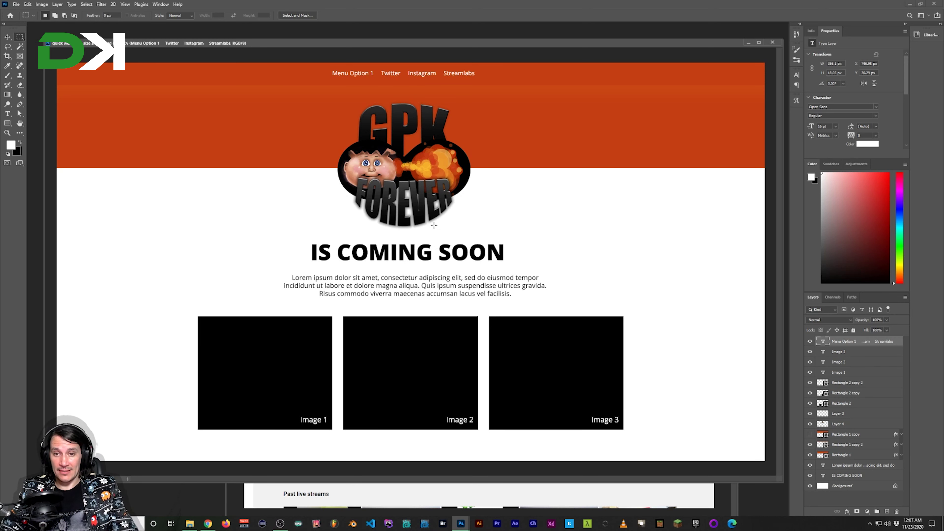
left_click_drag(465, 46, 465, 39)
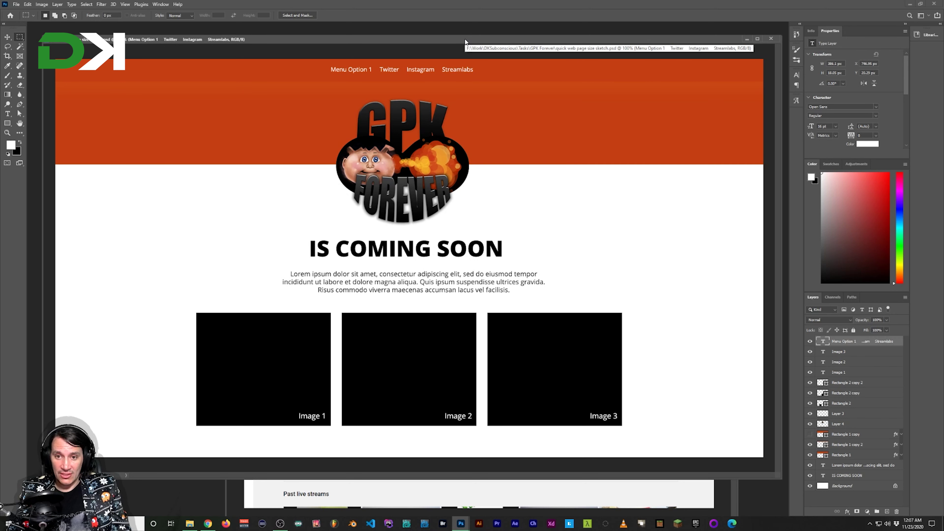
key("ctrl+minus")
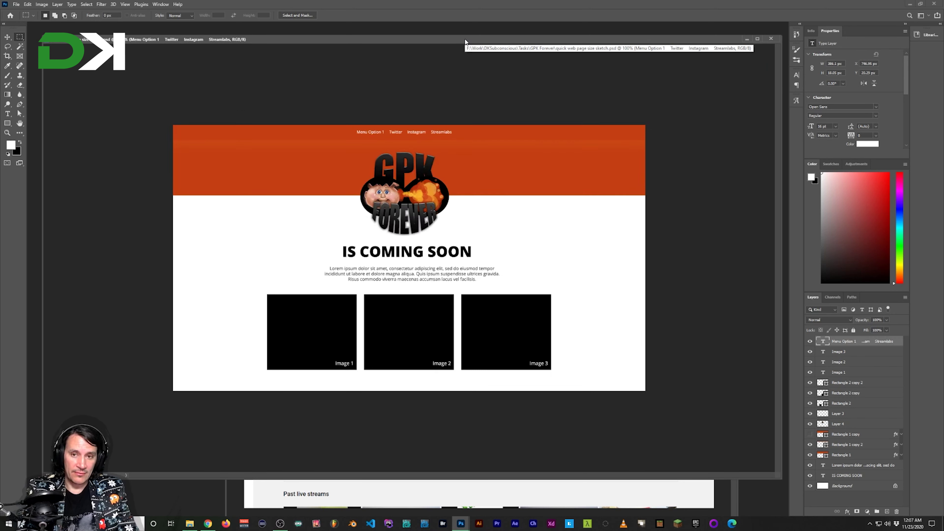
key("ctrl+minus")
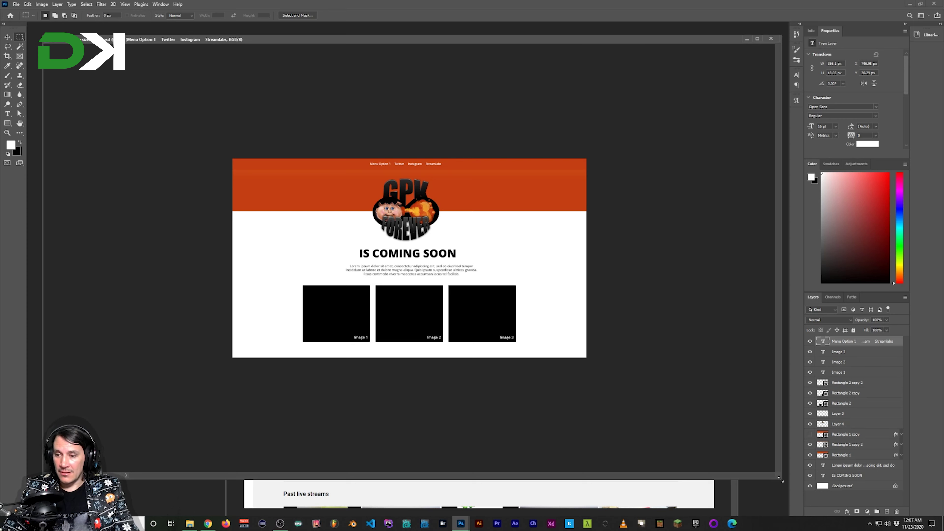
mouse_move(780, 478)
left_mouse_down()
mouse_move(488, 343)
mouse_move(449, 290)
left_mouse_up()
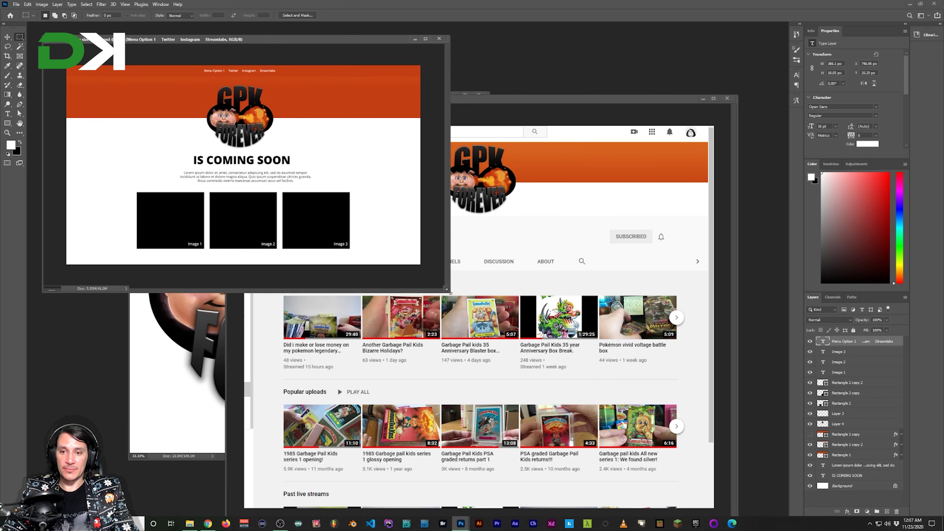
Return youtube.psd to the front and save it again
left_click_drag(282, 43, 276, 38)
left_click_drag(478, 99, 495, 60)
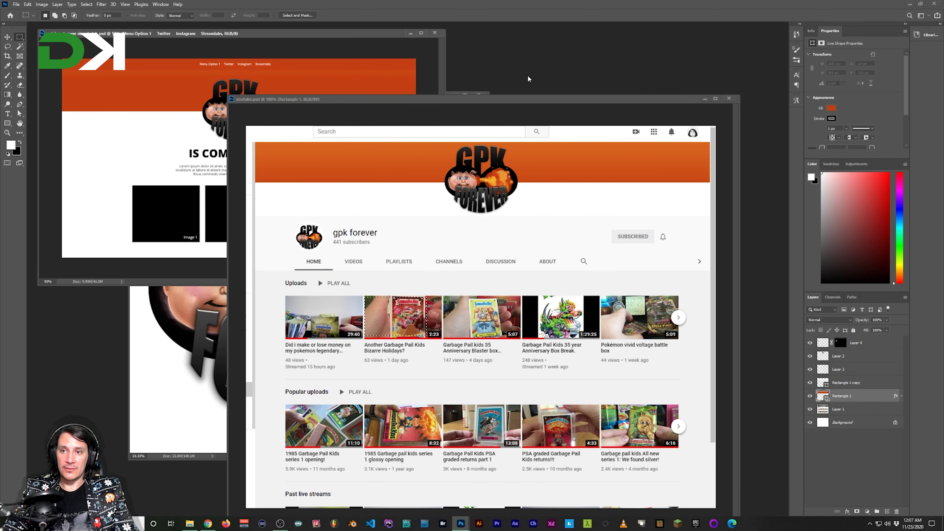
key("ctrl+s")
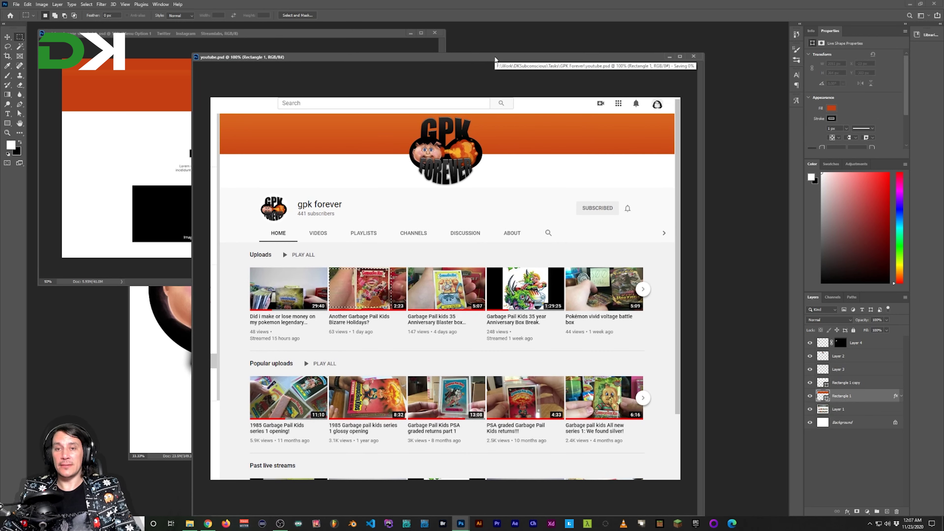